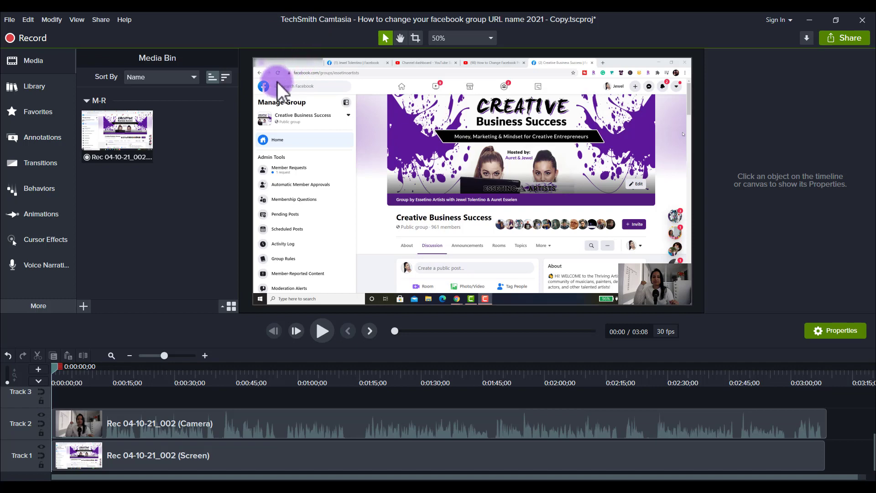
Play back the recording and examine the camera clip's audio waveform near the start of the timeline at different magnifications.
key(XF86AudioLowerVolume)
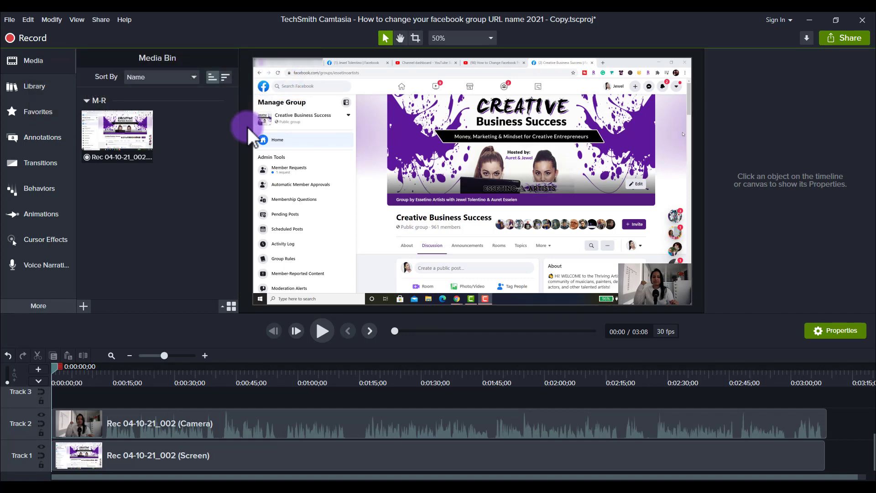
key(space)
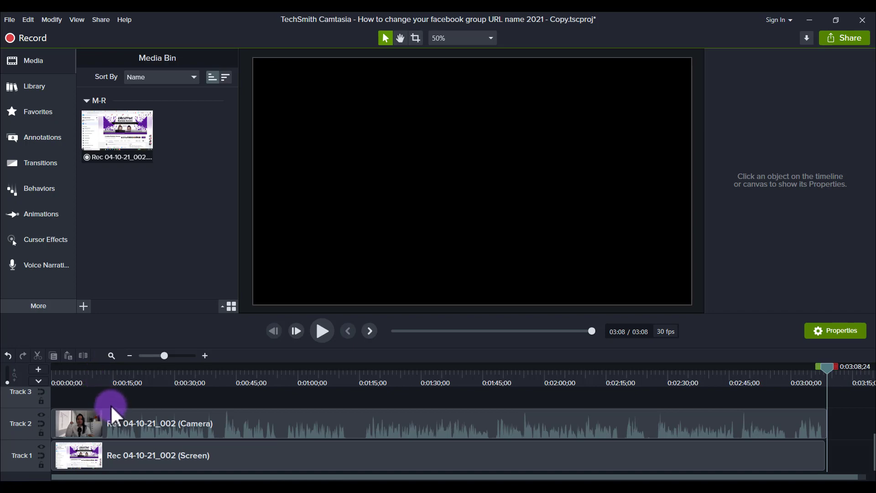
click(77, 376)
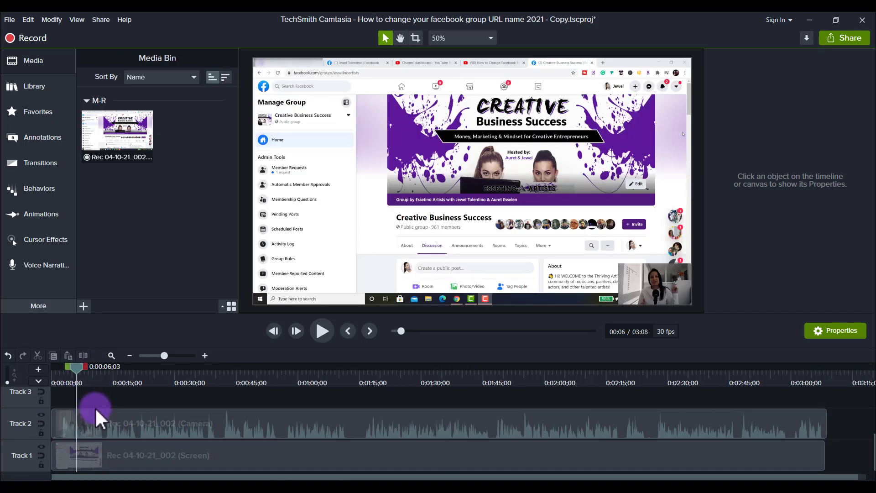
click(209, 357)
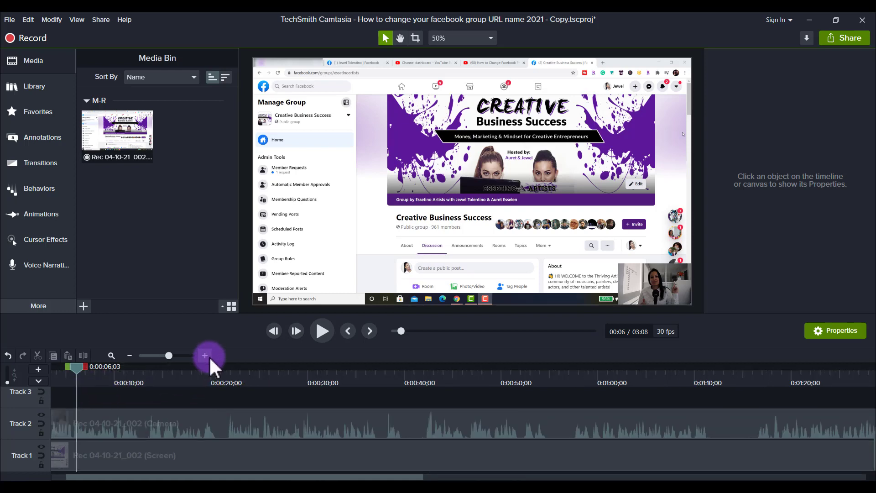
click(209, 356)
click(128, 358)
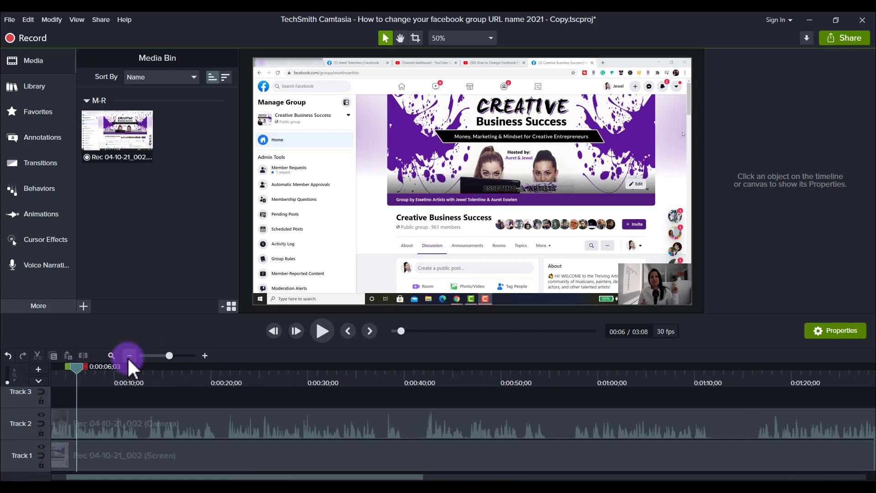
click(128, 358)
click(129, 358)
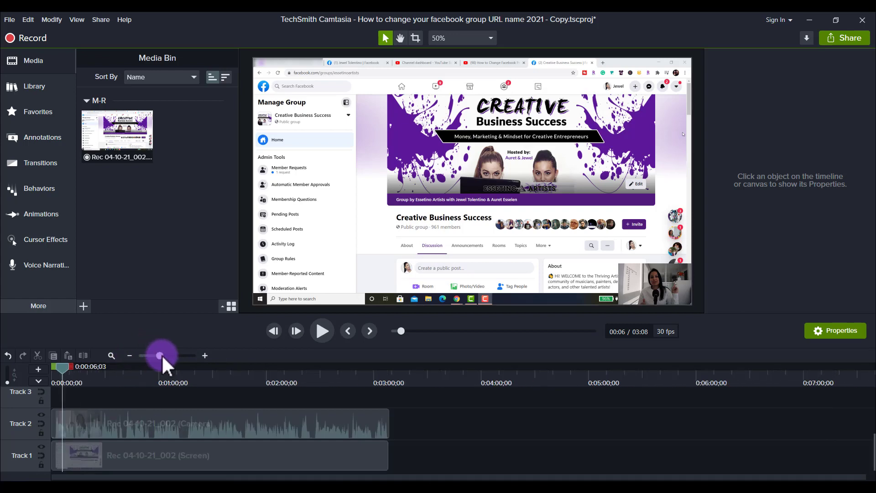
click(204, 357)
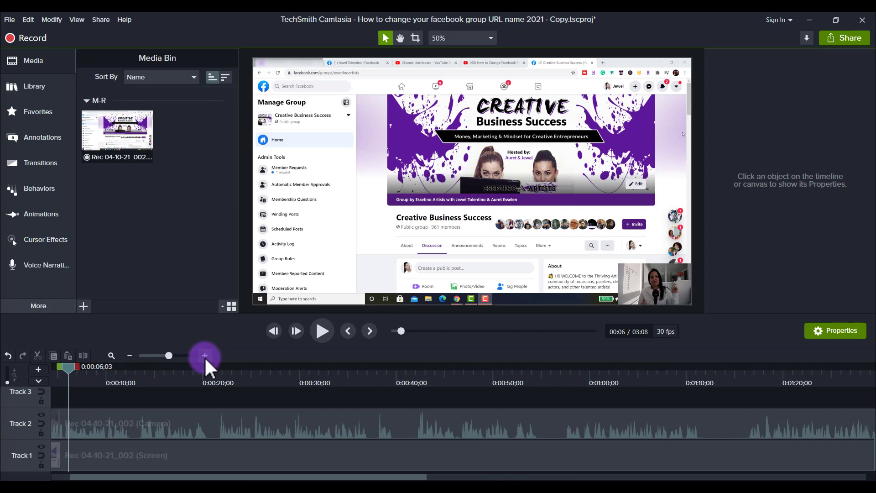
click(205, 357)
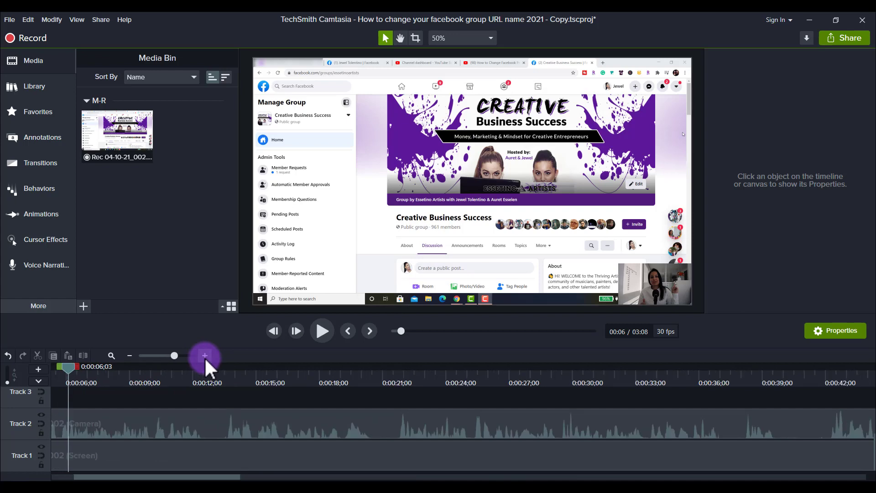
drag(189, 476, 170, 476)
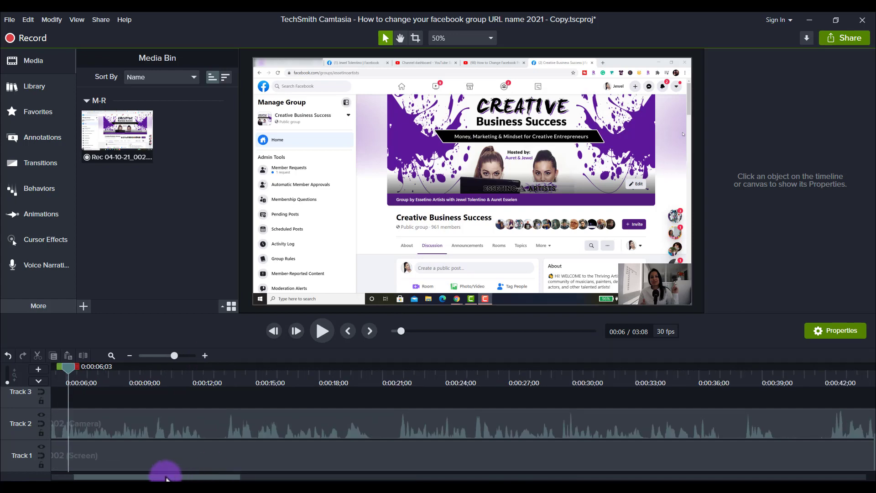
Apply the Noise Removal effect from the favorites to the camera clip on Track 2.
click(36, 116)
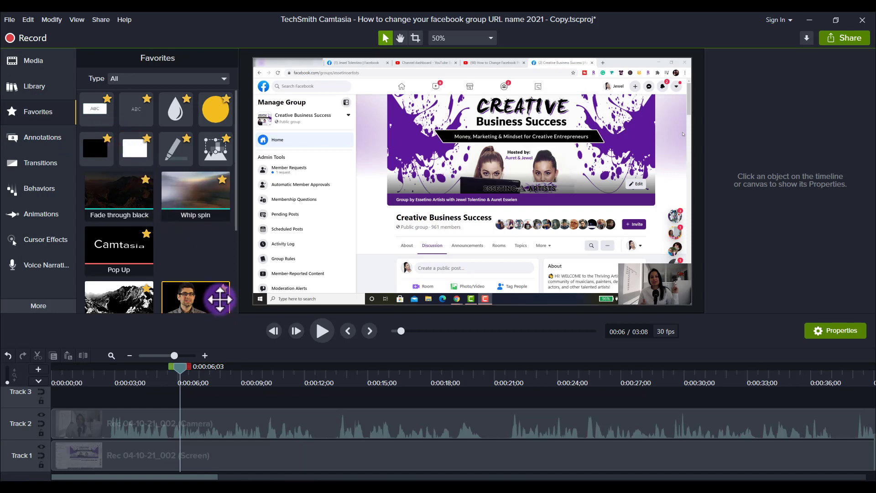
scroll(188, 249, down, 3)
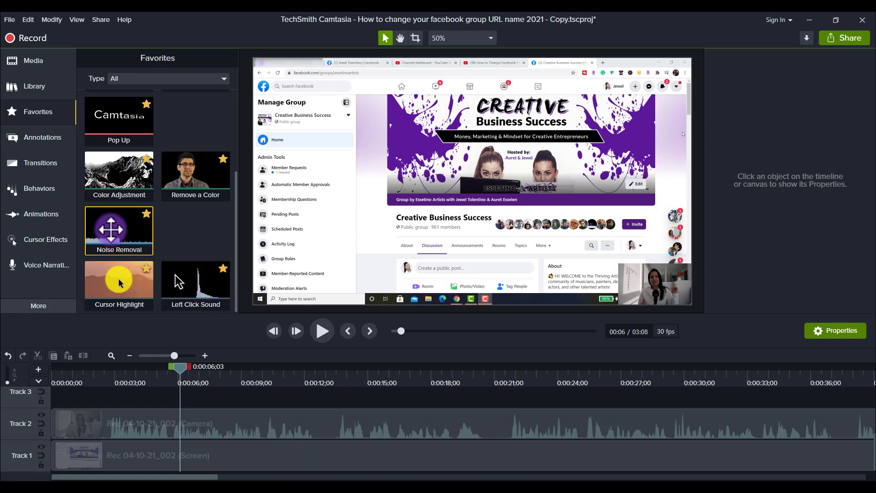
drag(112, 225, 180, 412)
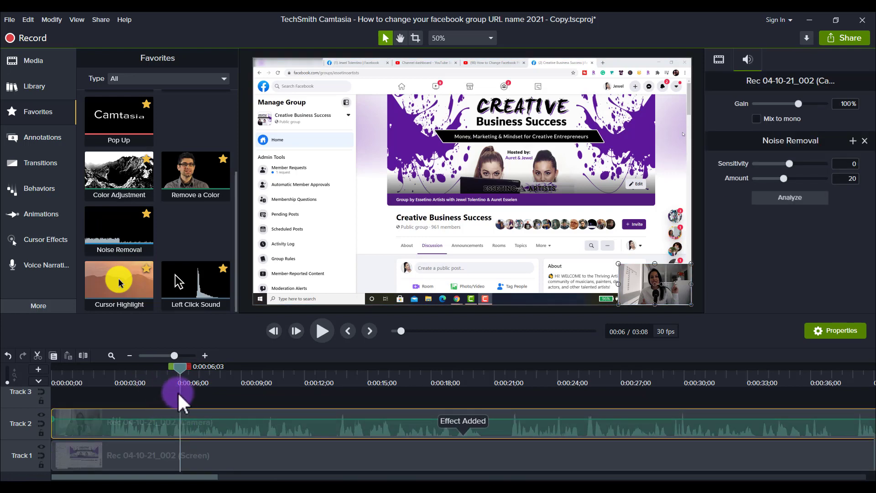
Split the camera and screen clips at 0:00:02;23 and ripple delete the opening segment from both tracks.
drag(78, 391, 117, 458)
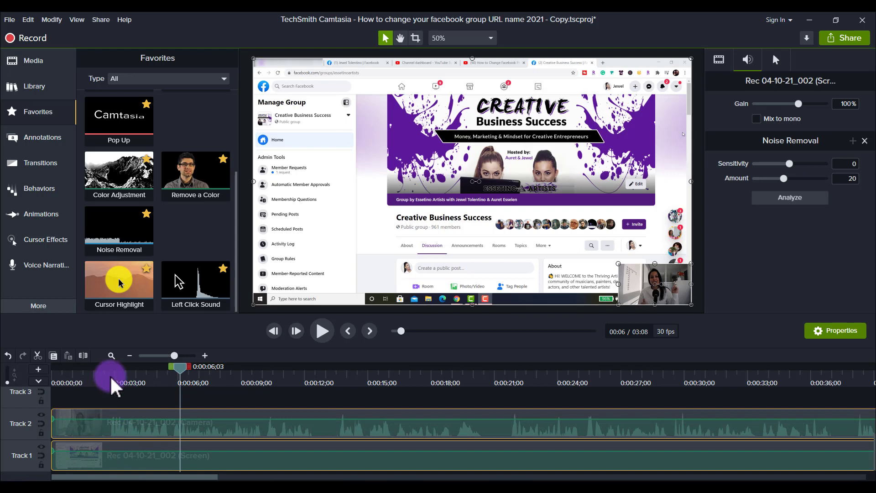
drag(111, 375, 109, 377)
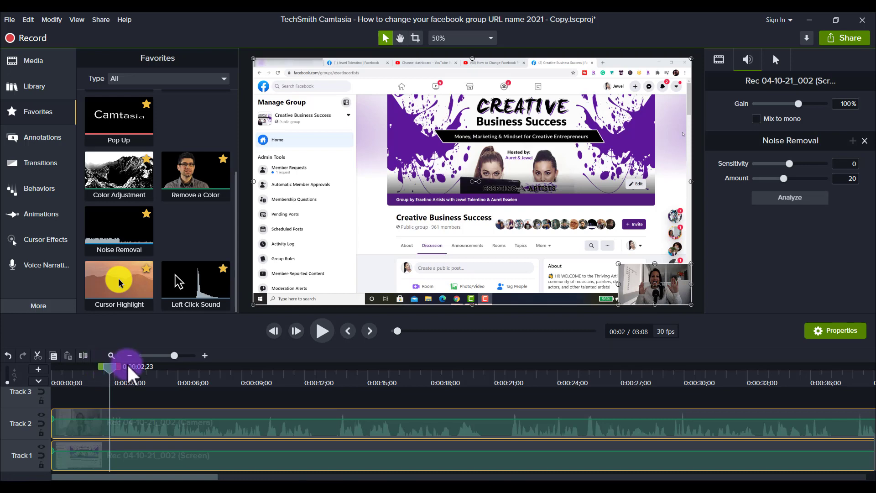
key(s)
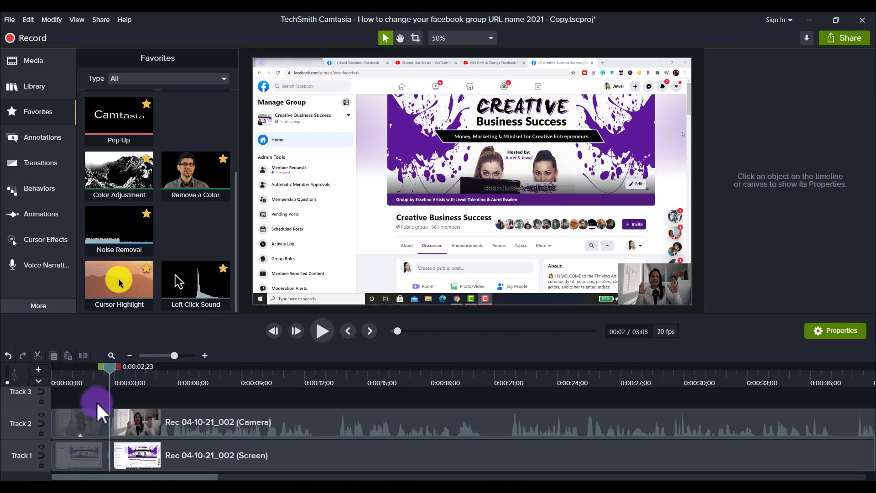
ctrl+click(93, 454)
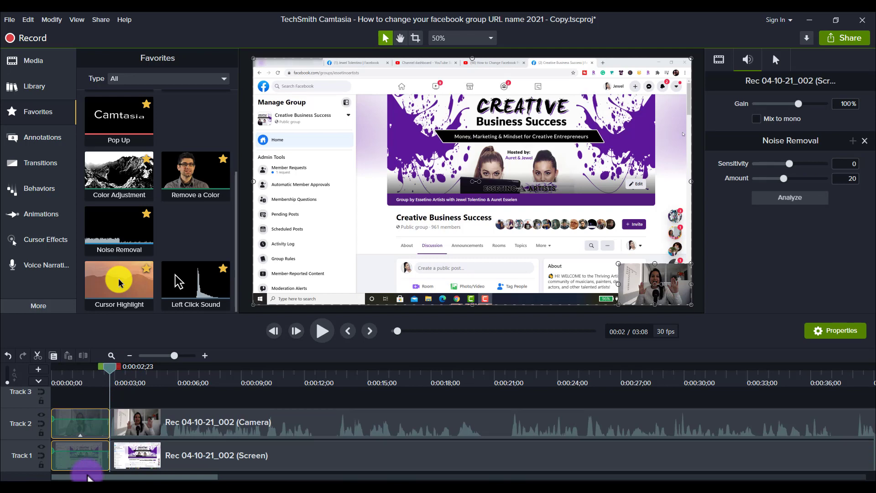
key(ctrl+Delete)
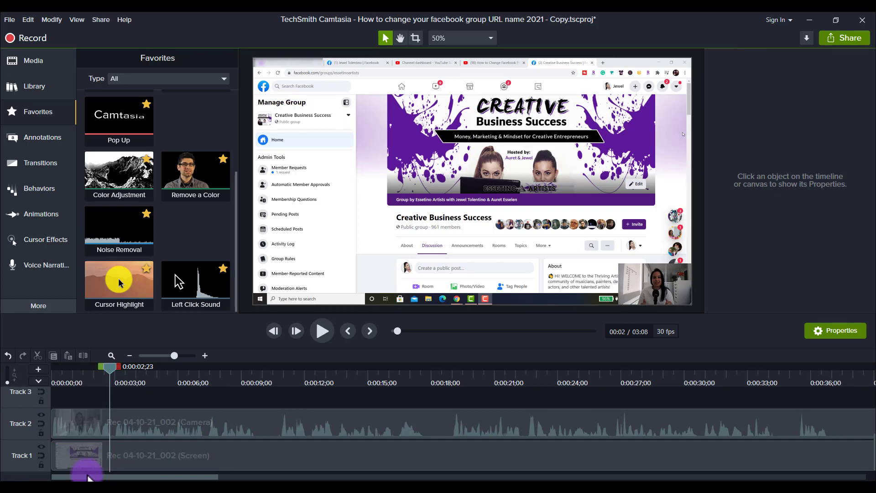
Crop the screen recording on the canvas to remove the browser tab strip, the Windows taskbar and a strip along the right edge.
click(64, 368)
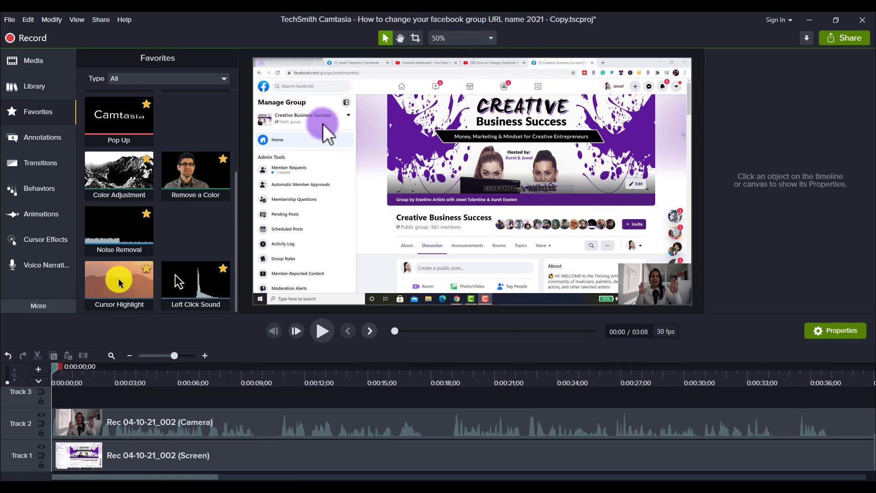
click(379, 136)
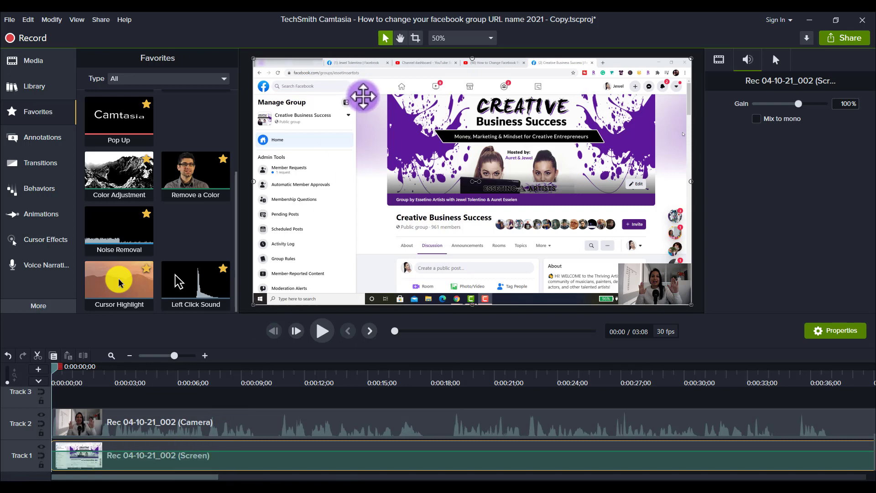
click(420, 39)
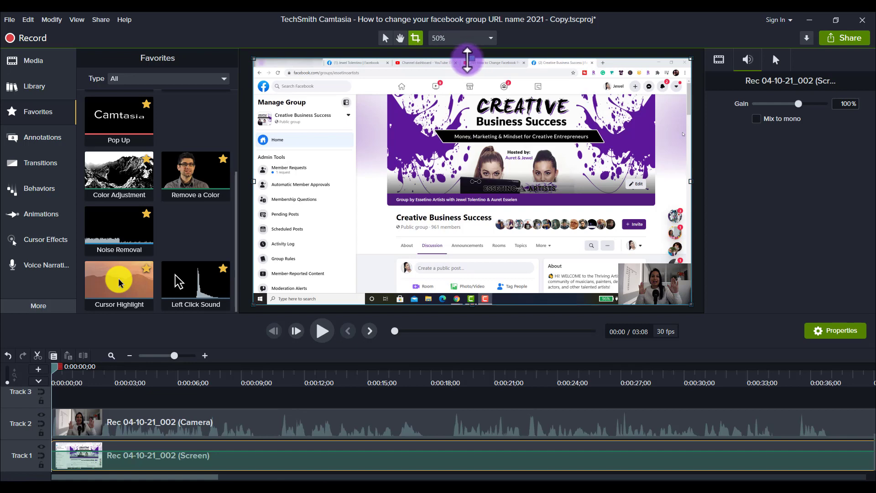
drag(469, 58, 460, 66)
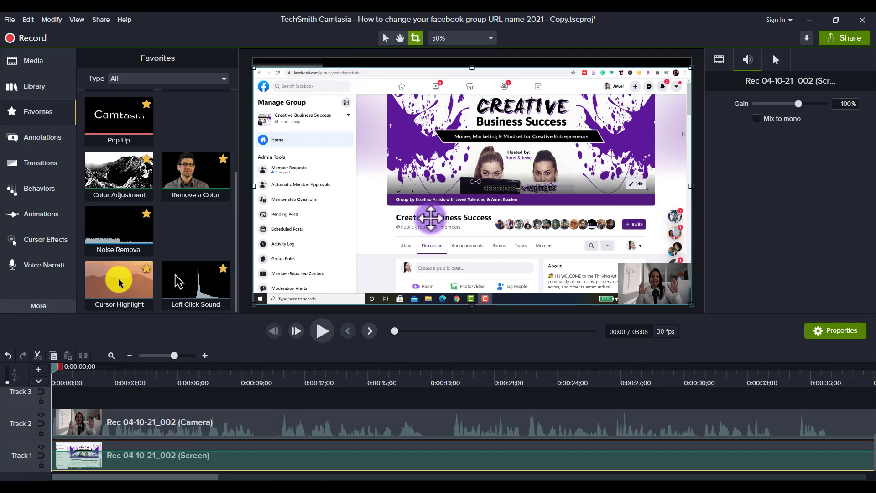
drag(471, 307, 468, 295)
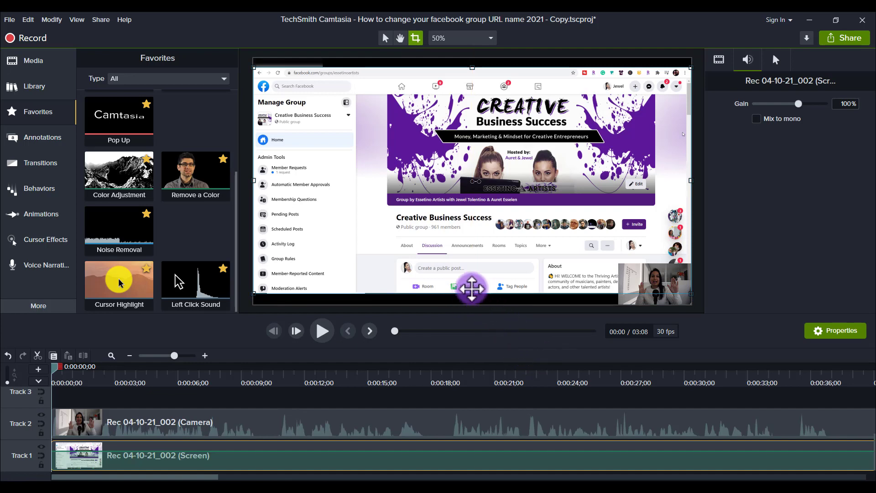
mouse_move(470, 293)
mouse_down()
mouse_move(478, 313)
mouse_move(478, 293)
mouse_up()
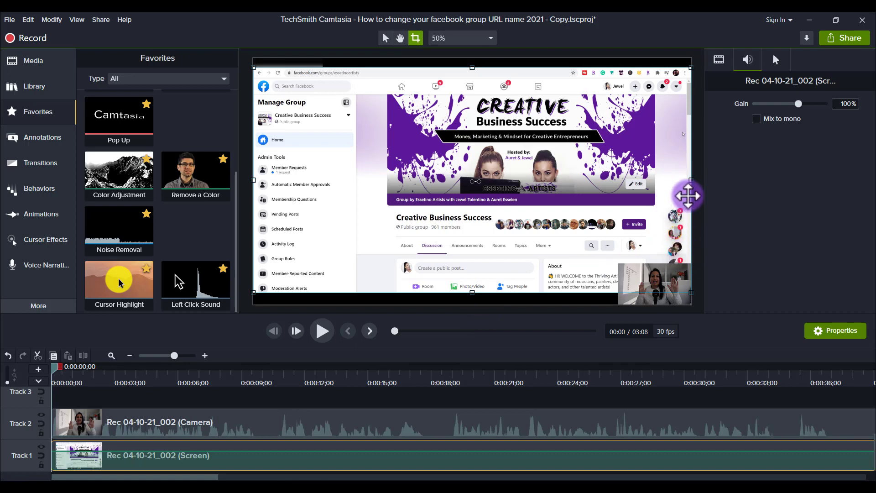
drag(690, 179, 664, 176)
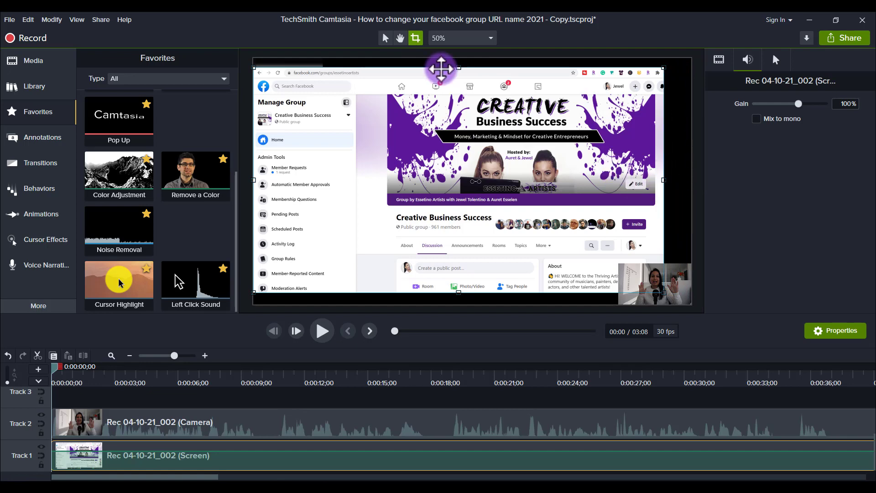
click(387, 38)
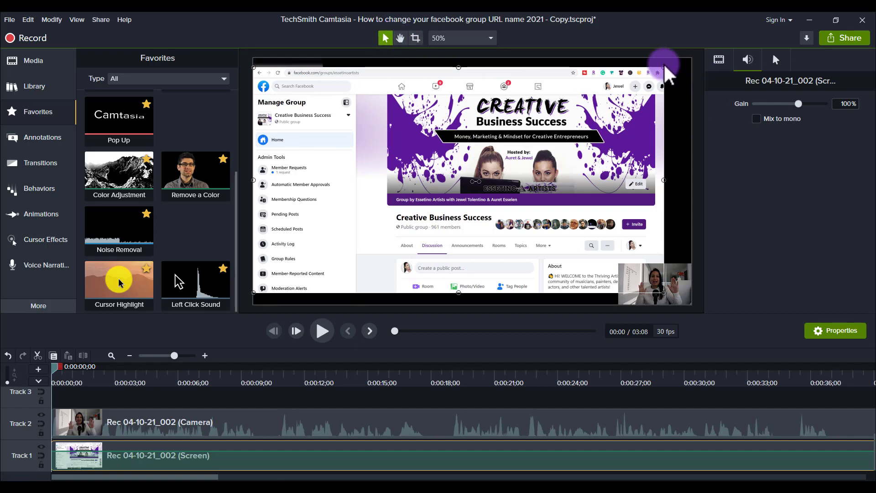
Scale the cropped screen recording up to the full canvas height and center it over the canvas.
drag(663, 67, 679, 58)
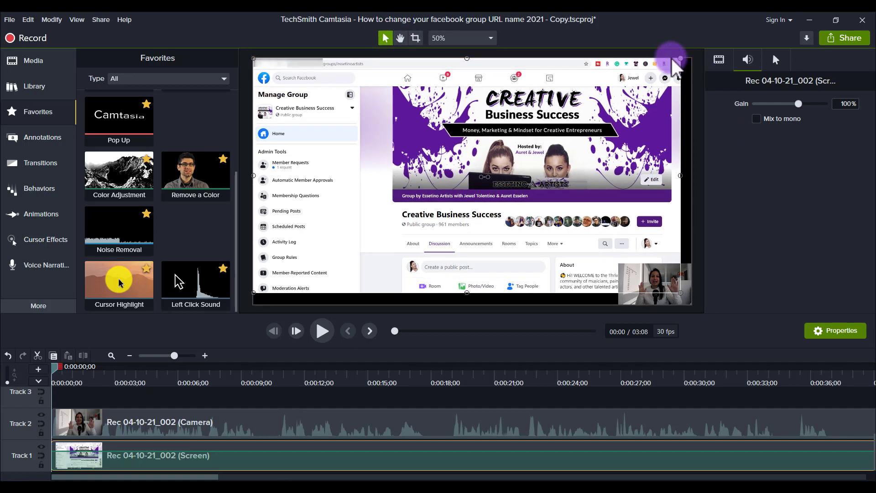
drag(680, 292, 702, 304)
drag(535, 190, 529, 191)
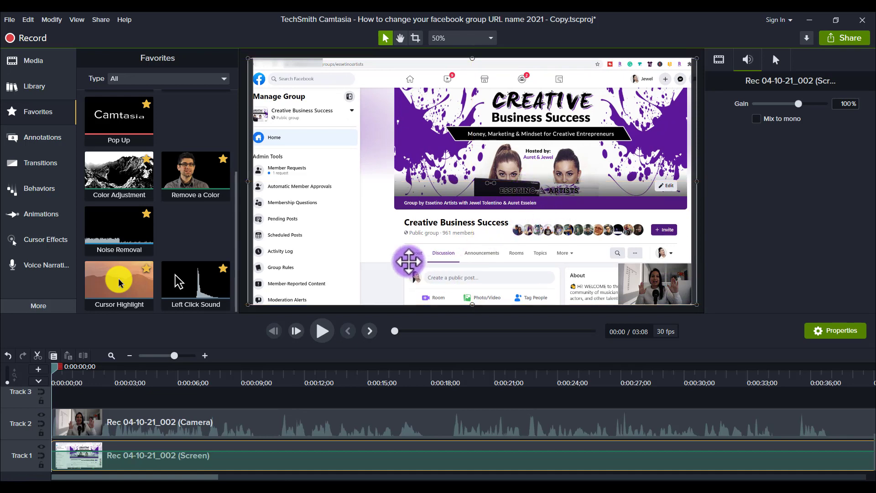
Delete the blur annotation from Track 4 so it no longer covers the browser address area.
scroll(168, 401, up, 1)
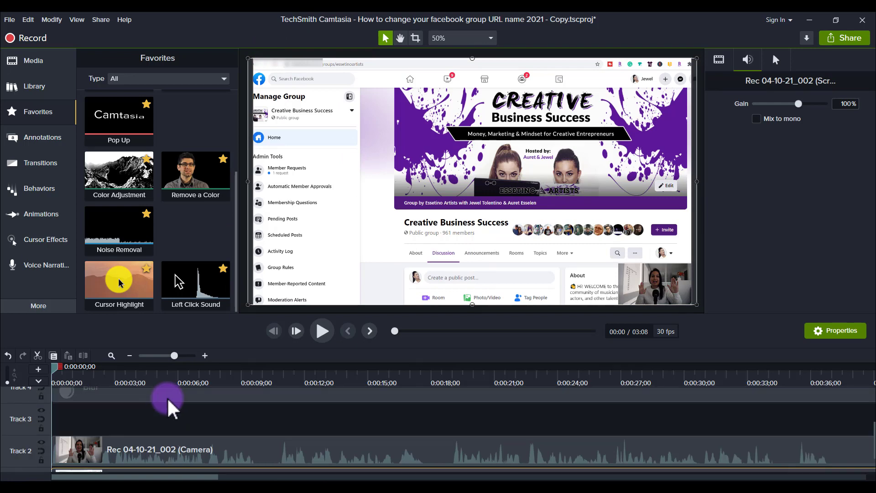
click(167, 397)
key(Delete)
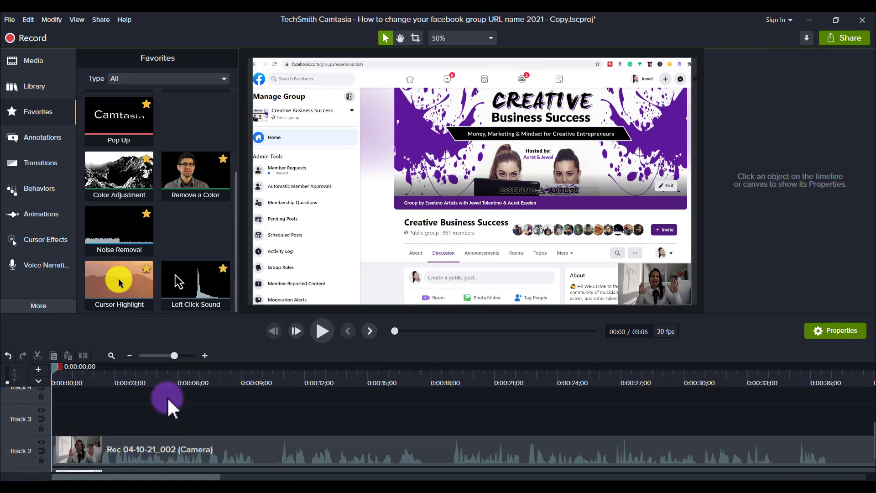
Shift the screen recording sideways until its left edge snaps to the left edge of the canvas.
click(378, 206)
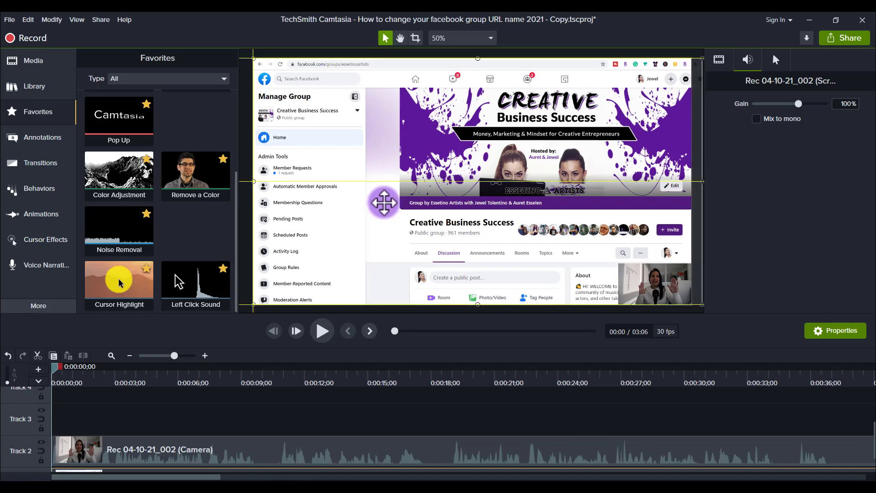
drag(380, 202, 385, 202)
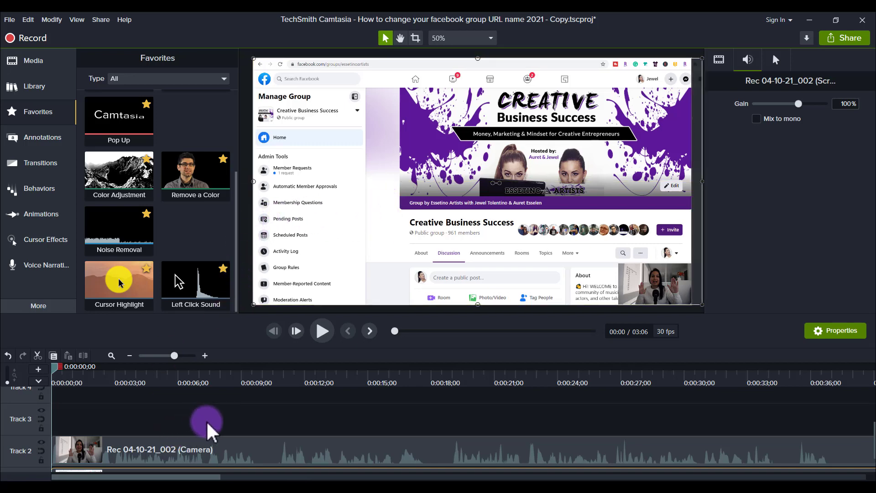
Enlarge the webcam clip to about a third of the canvas width, keeping it anchored in the canvas's lower-right corner.
click(655, 287)
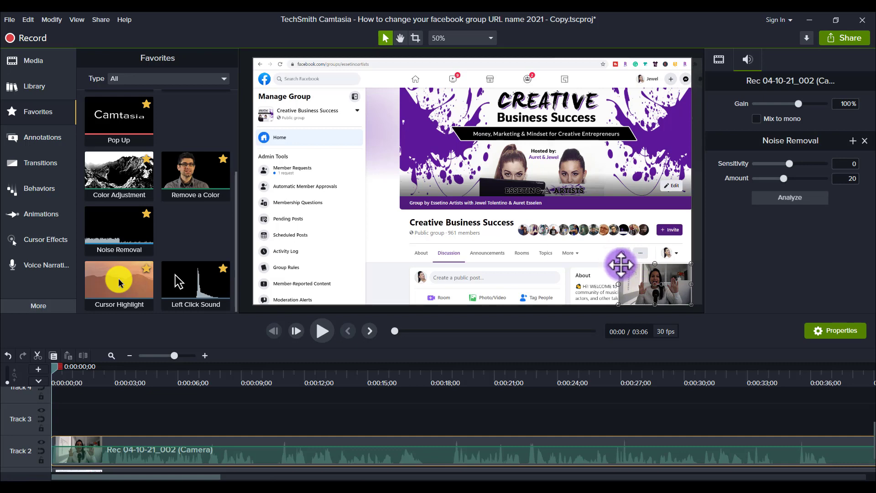
drag(620, 263, 513, 231)
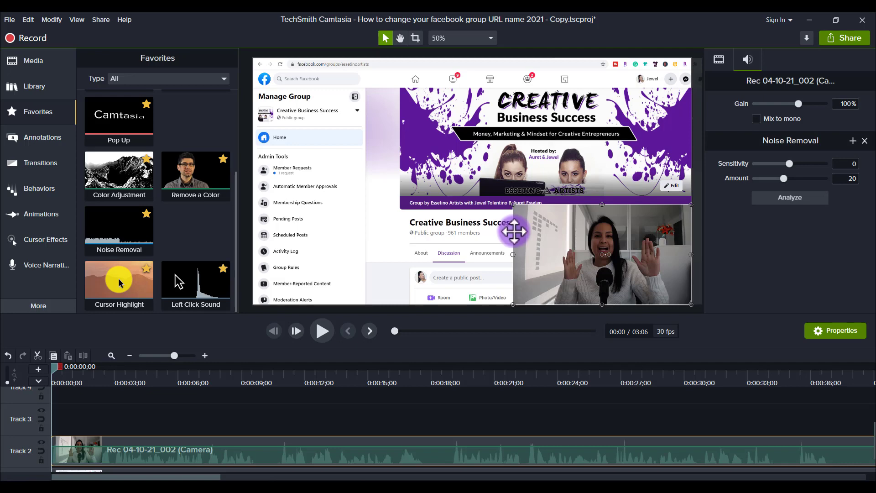
drag(513, 204, 540, 215)
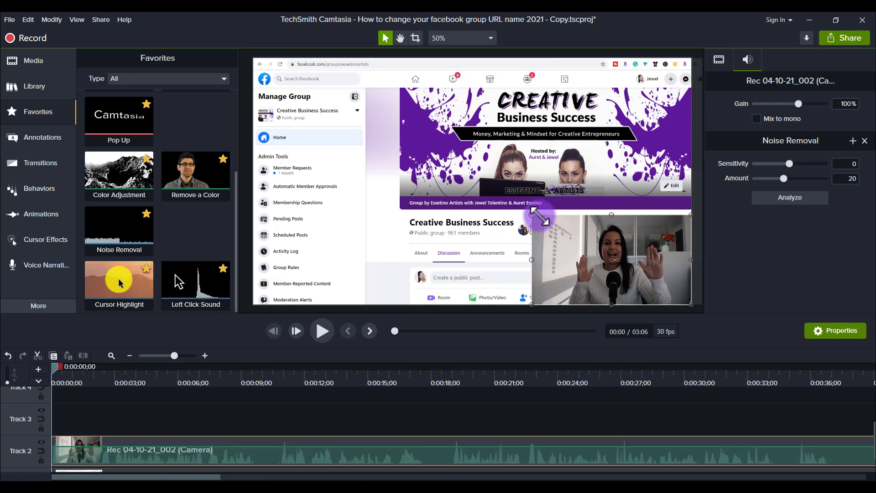
drag(540, 215, 542, 220)
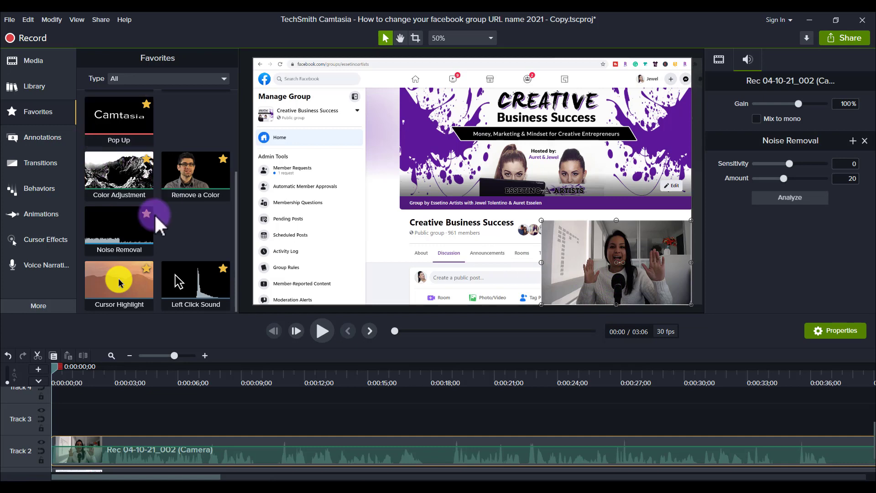
Apply the Color Adjustment effect to the webcam clip on Track 2.
scroll(160, 224, up, 3)
scroll(146, 195, down, 3)
click(122, 182)
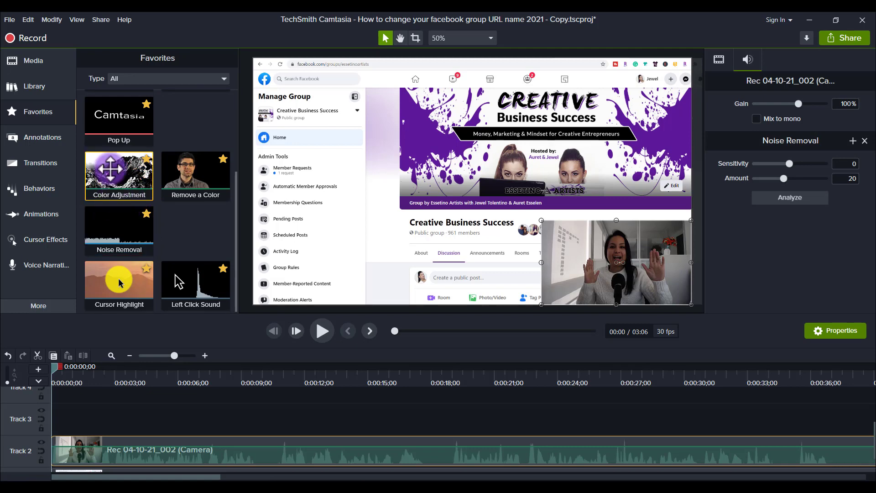
drag(110, 170, 130, 465)
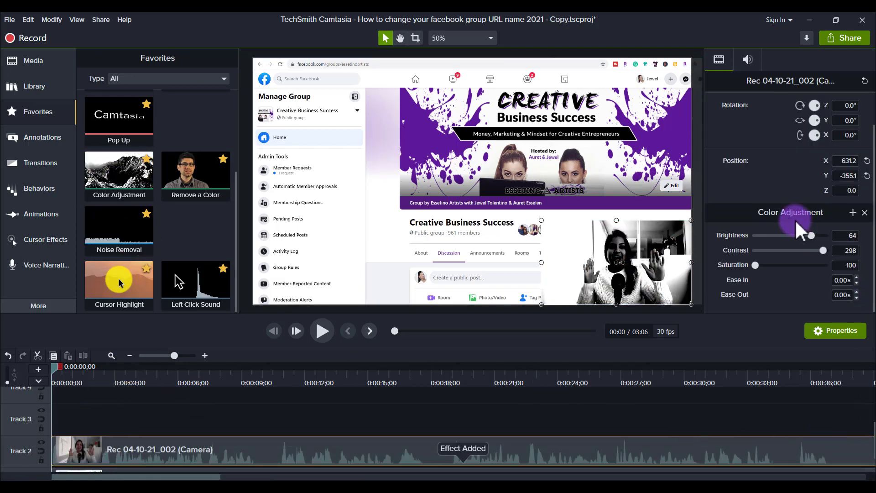
Set the webcam clip's color adjustment to brightness 37, contrast 53 and saturation 17.
drag(823, 251, 794, 276)
drag(811, 236, 804, 235)
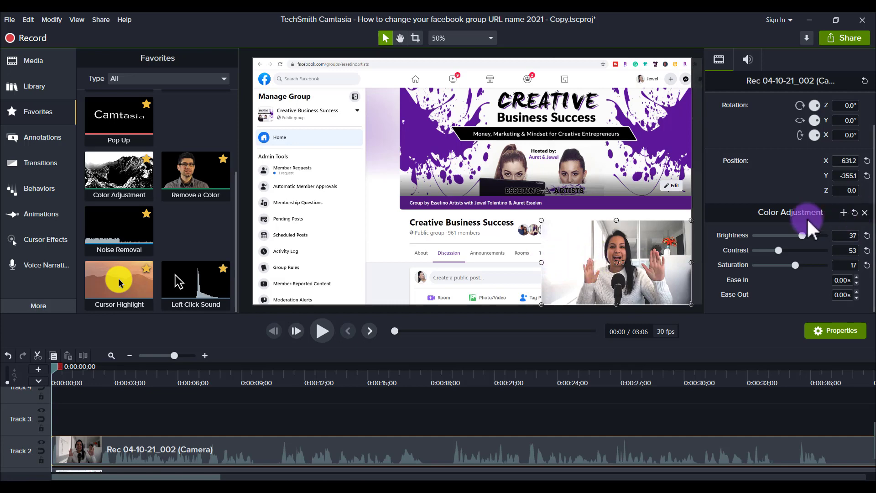
click(865, 212)
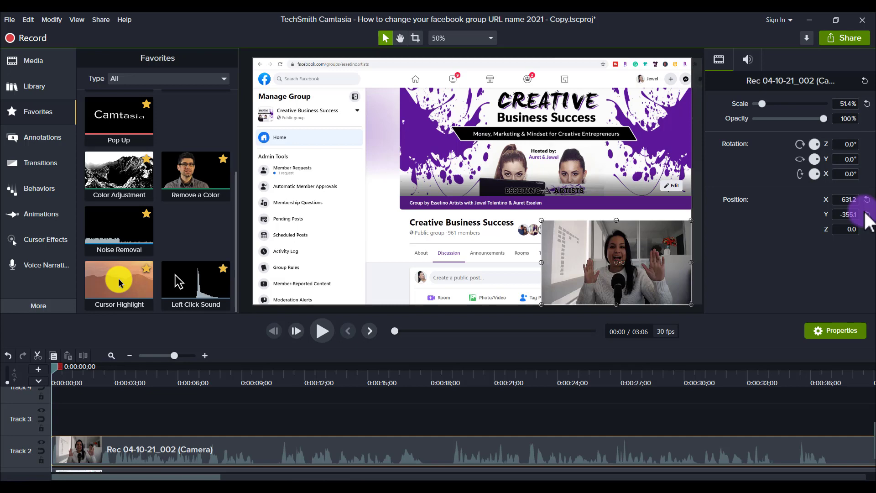
key(ctrl+z)
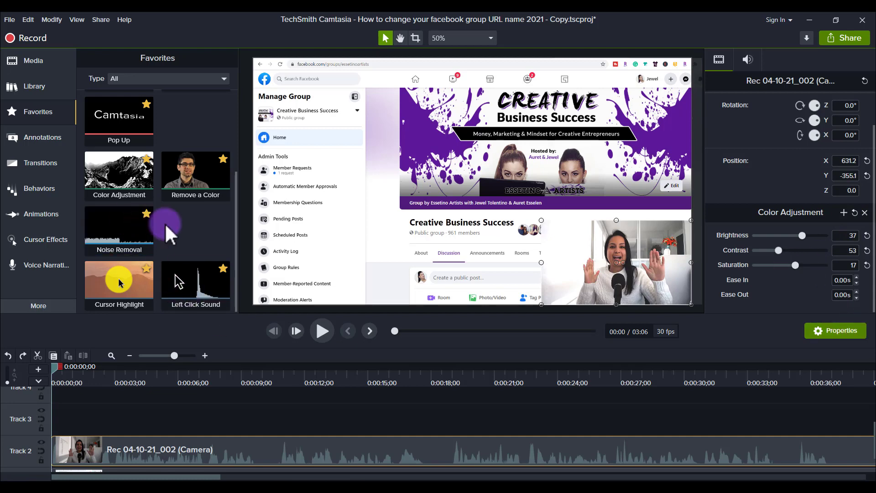
Add a yellow circle annotation at the start of Track 3 and center it over the webcam video at X 631.2, Y -355.1.
scroll(165, 223, up, 3)
scroll(165, 223, up, 2)
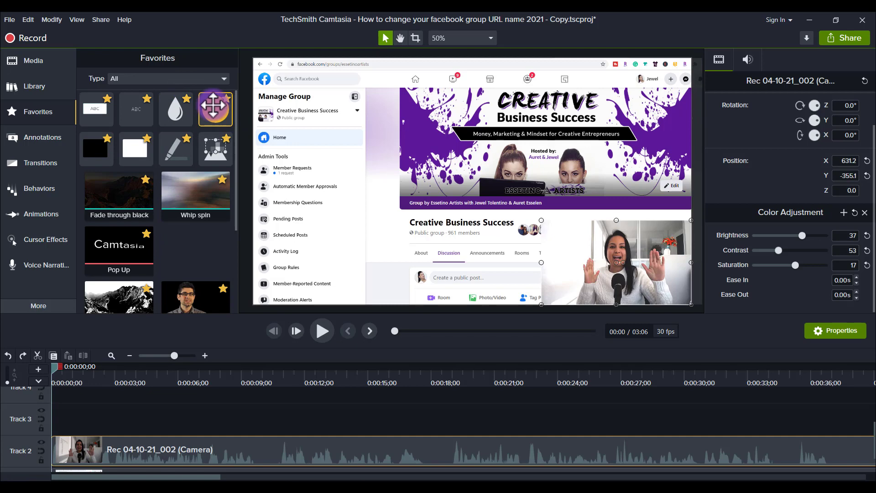
drag(215, 106, 49, 430)
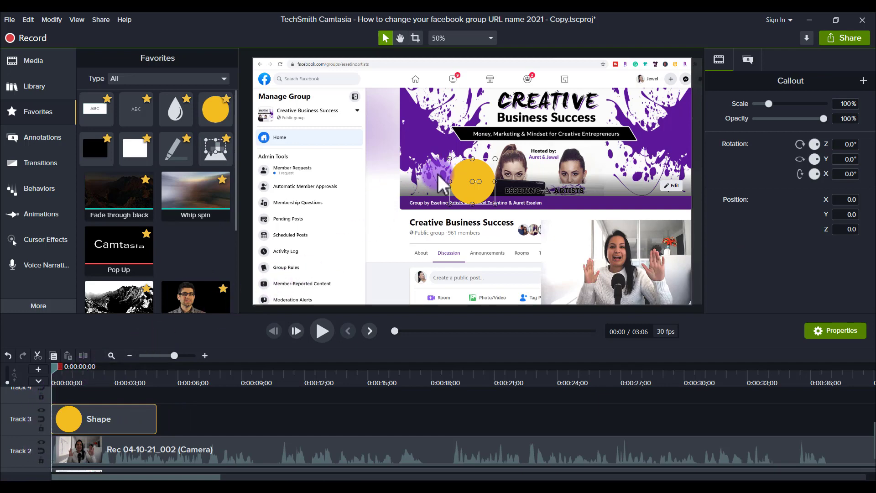
drag(469, 177, 605, 255)
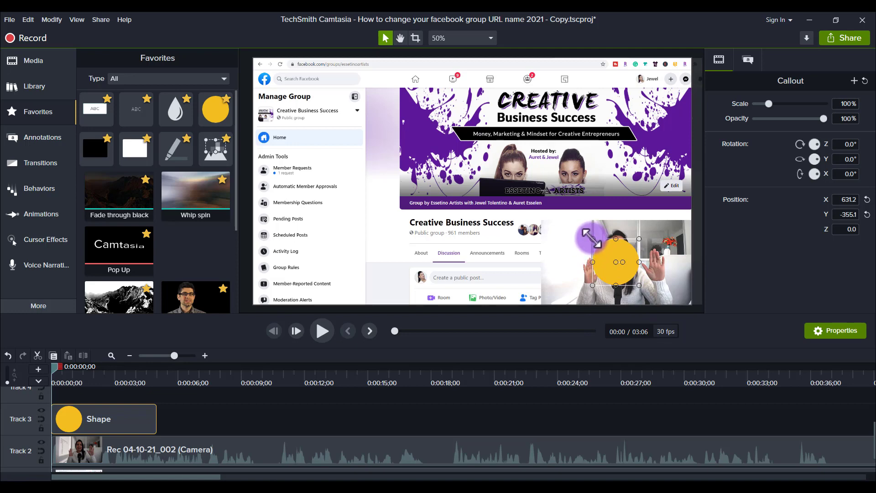
Enlarge the yellow circle to the webcam video's full height and shift it to X 669.2, Y -355.1.
drag(594, 238, 557, 219)
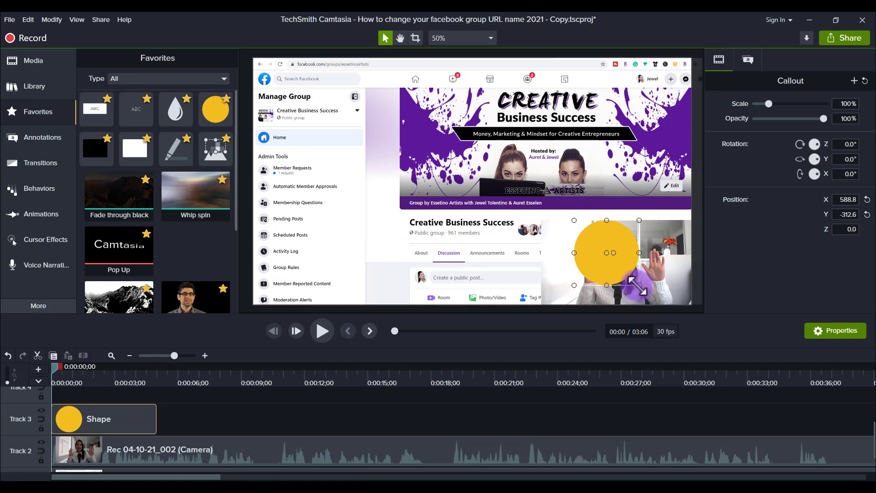
drag(638, 286, 659, 281)
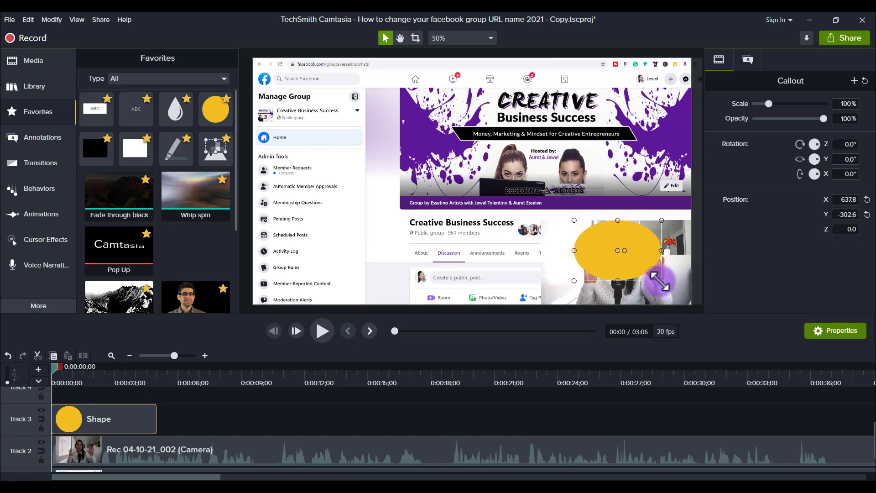
key(ctrl+z)
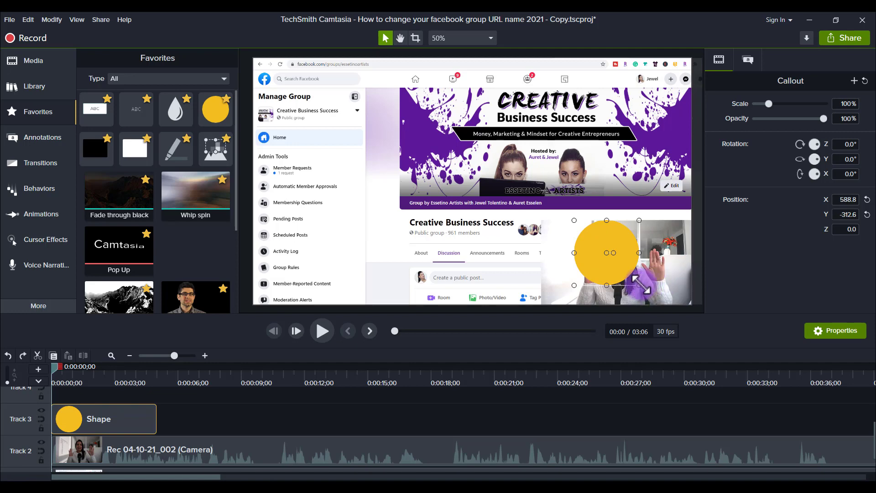
drag(639, 286, 674, 300)
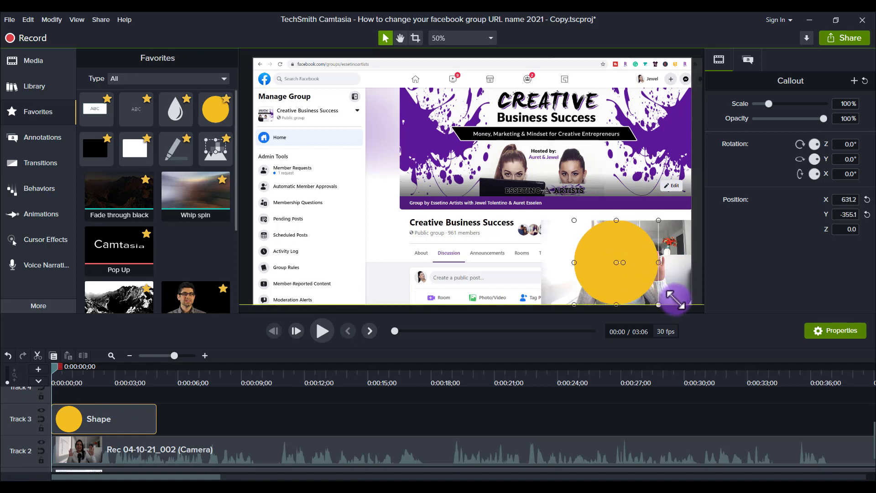
click(600, 266)
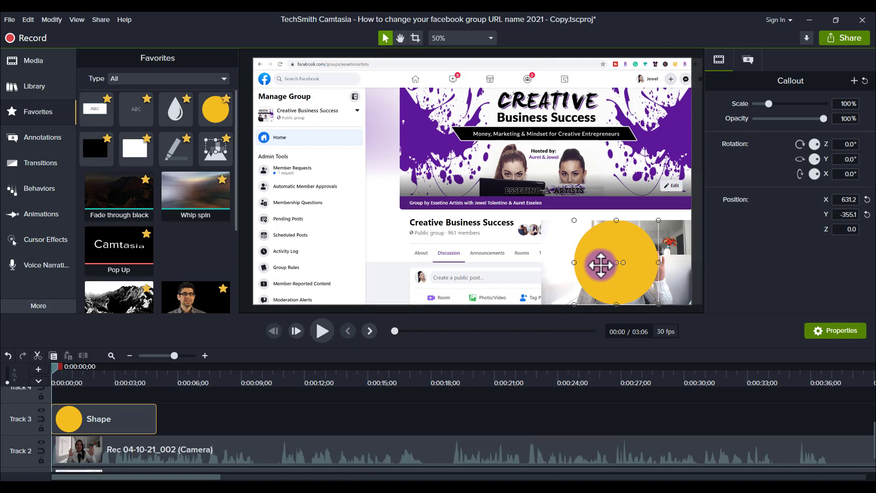
drag(601, 266, 609, 267)
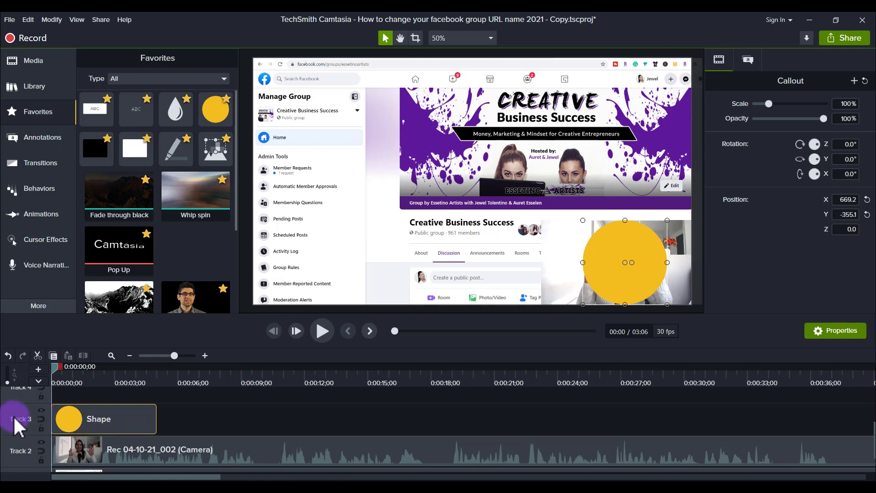
Set Track 3's track matte mode to Alpha so the circle masks the webcam clip beneath it.
click(41, 406)
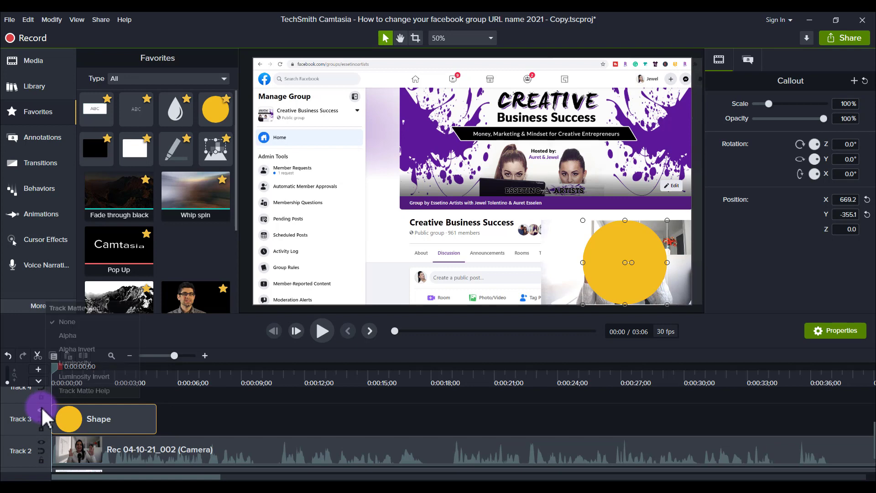
click(64, 338)
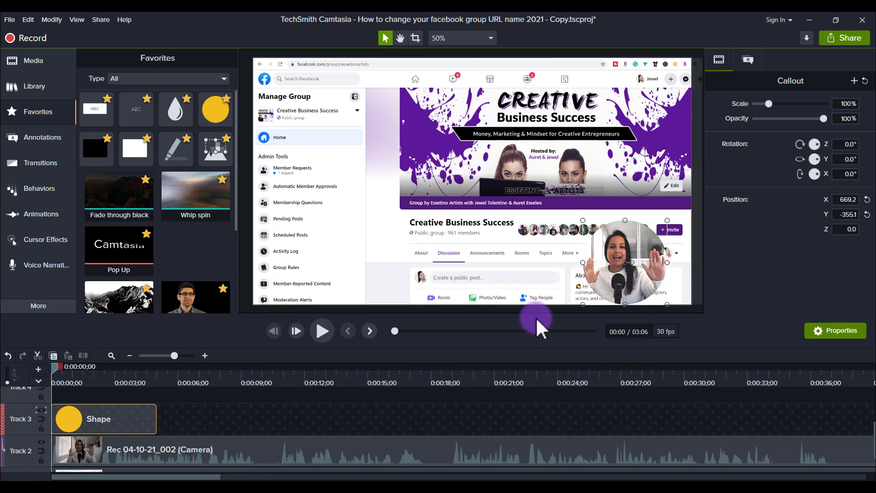
Nudge the webcam clip horizontally to X 661.2 so the presenter sits centered inside the circular mask.
click(88, 456)
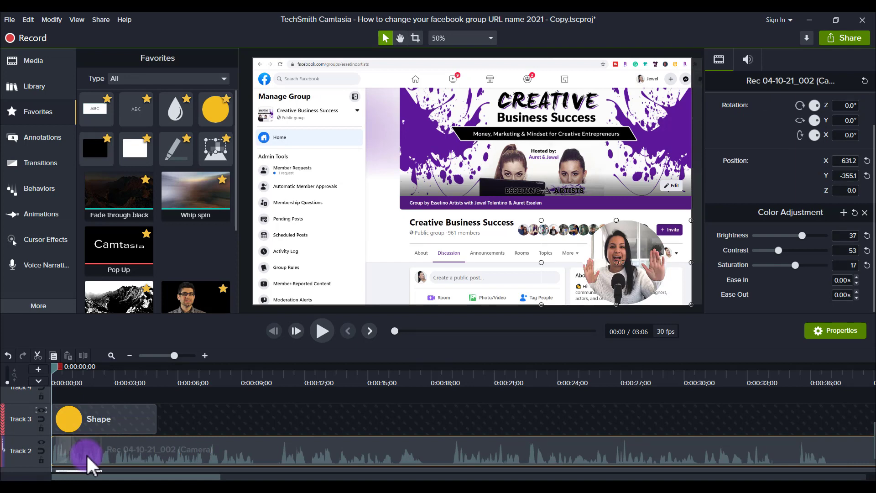
key(Right)
key(Right)
key(Right)
key(Right)
key(Right)
key(Right)
key(Right)
key(Right)
key(Right)
key(Right)
key(Right)
key(Right)
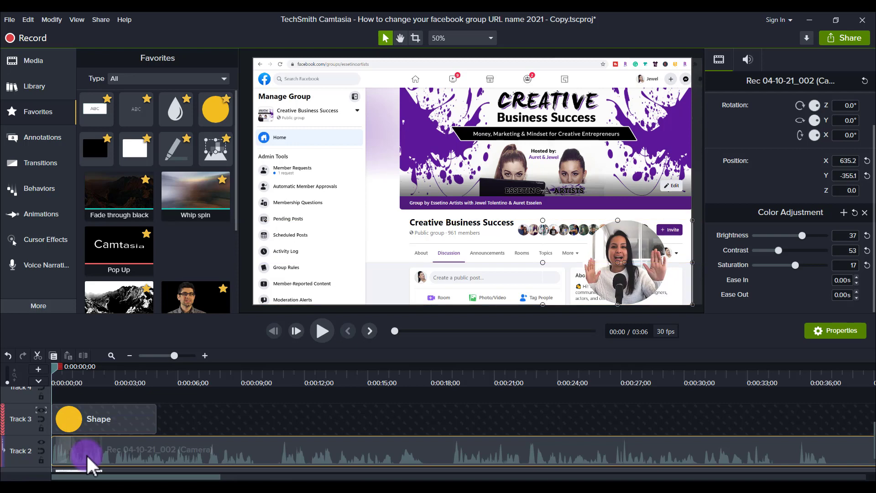
key(Right)
key(Right)
key(Right)
key(Right)
key(Right)
key(Right)
key(Right)
key(Right)
key(Right)
key(Right)
key(Right)
key(Right)
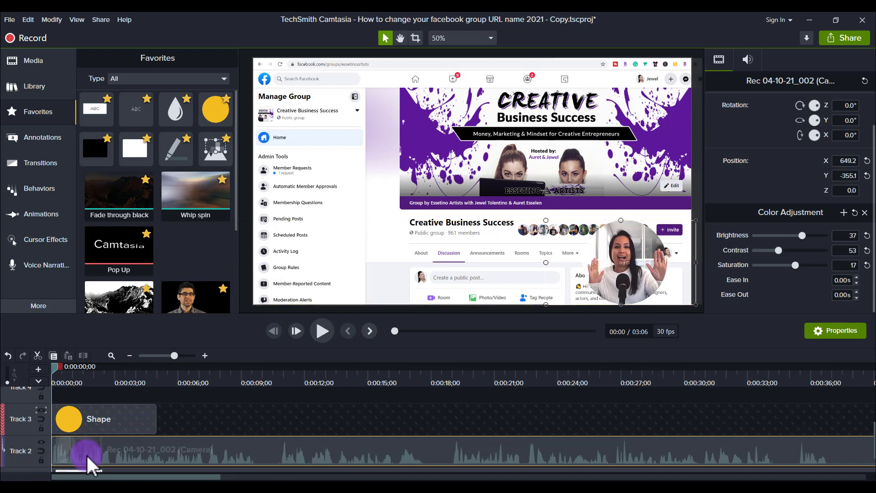
key(Right)
key(Right)
key(Right)
key(Right)
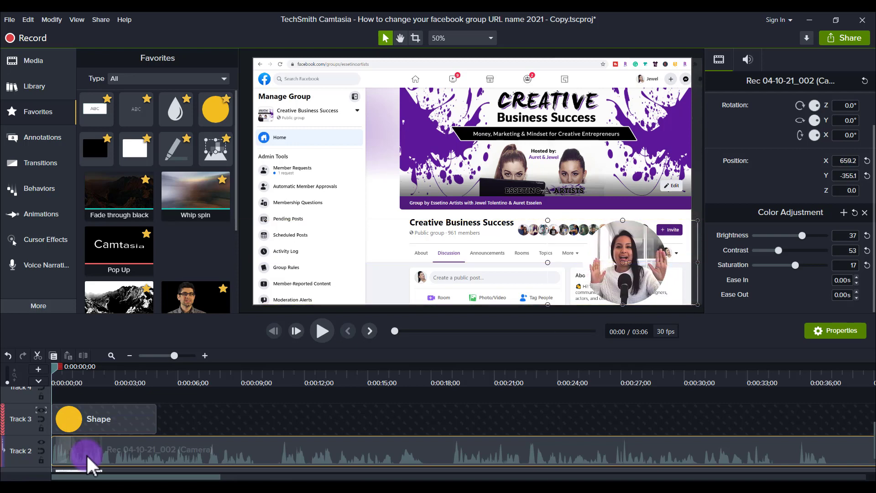
key(Right)
key(Right)
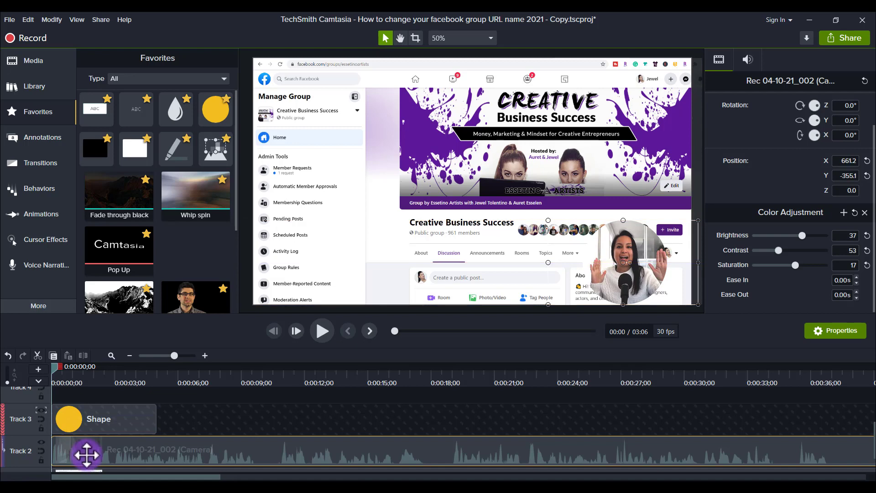
Nudge the webcam clip and circle shape together into the canvas's lower-right corner, placing the circle at X 761.2, Y -345.1.
ctrl+click(123, 429)
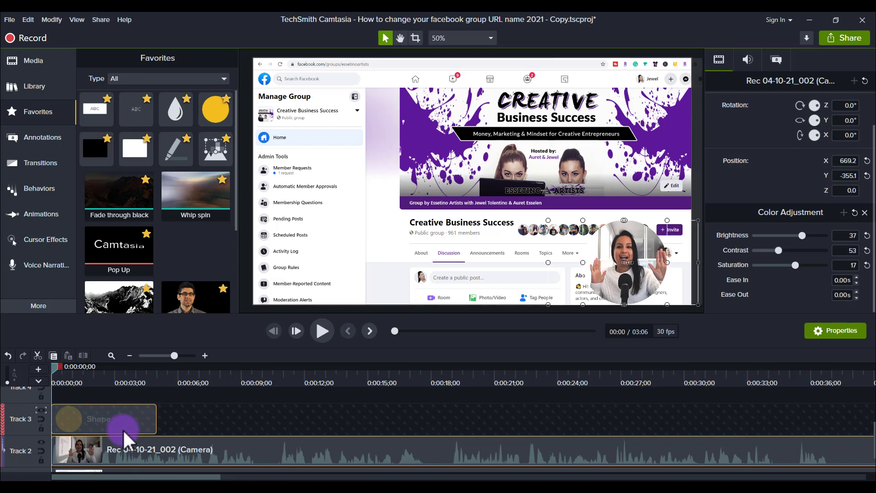
key(Up)
key(Up)
key(Up)
key(Up)
key(Up)
key(Right)
key(Right)
key(Right)
key(Right)
key(Right)
key(Right)
key(Right)
key(Right)
key(Right)
key(Right)
key(Right)
key(Right)
key(Right)
key(Right)
key(Right)
key(Right)
key(Right)
key(Right)
key(Right)
key(Right)
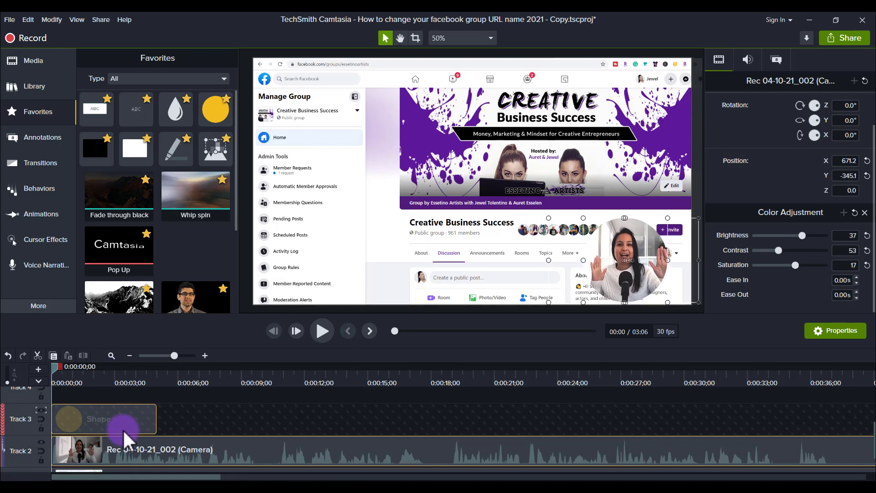
key(Right)
key(Right)
key(Right)
key(Right)
key(Right)
key(Right)
key(Right)
key(Right)
key(Right)
key(Right)
key(Right)
key(Right)
key(Right)
key(Right)
key(Right)
key(Right)
key(Right)
key(Right)
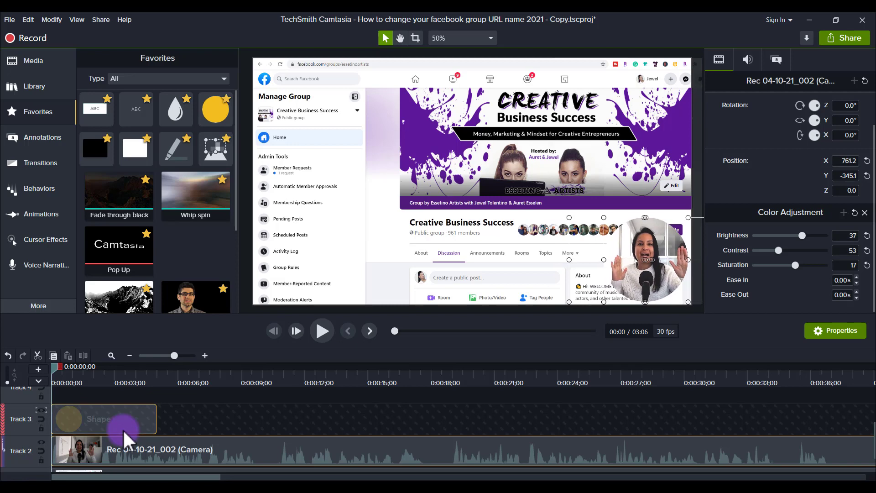
key(Up)
key(Right)
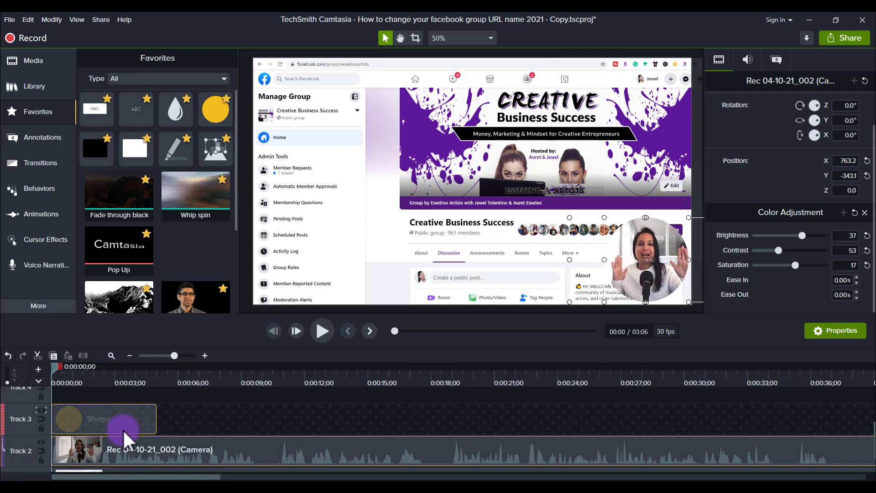
key(Right)
key(Right)
key(Right)
key(Right)
key(Right)
key(Right)
key(Right)
key(Right)
key(Right)
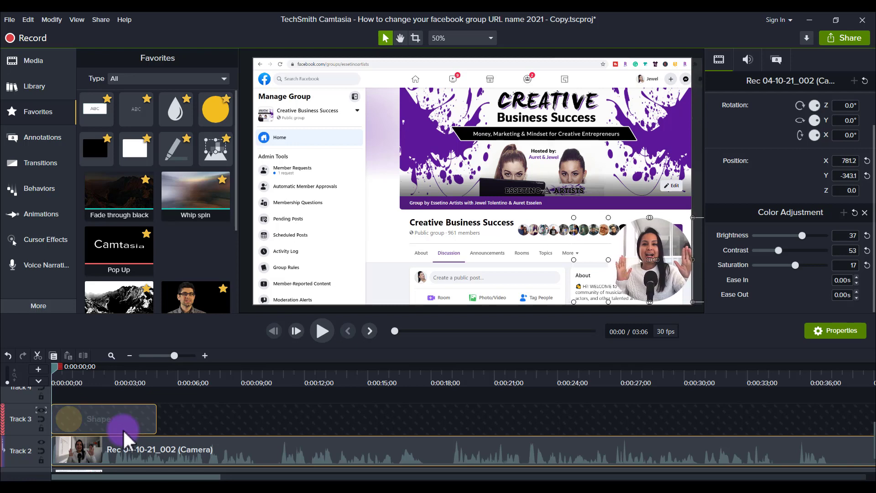
key(Left)
key(Left)
key(Left)
key(Left)
key(Left)
key(Left)
key(Left)
key(Left)
key(Left)
key(Left)
key(Left)
key(Left)
key(Left)
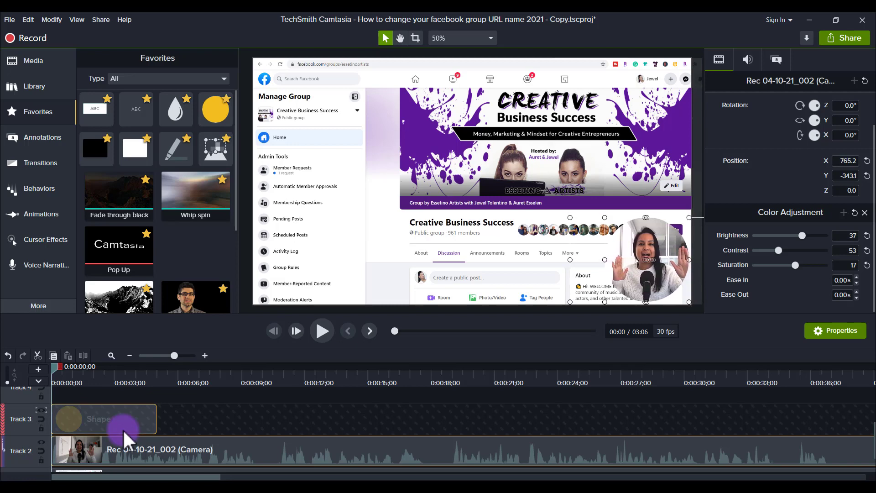
key(Down)
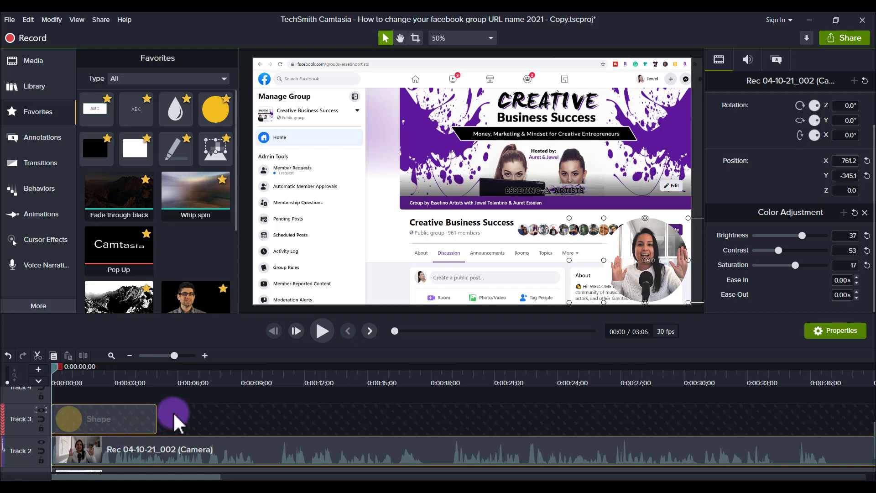
click(697, 181)
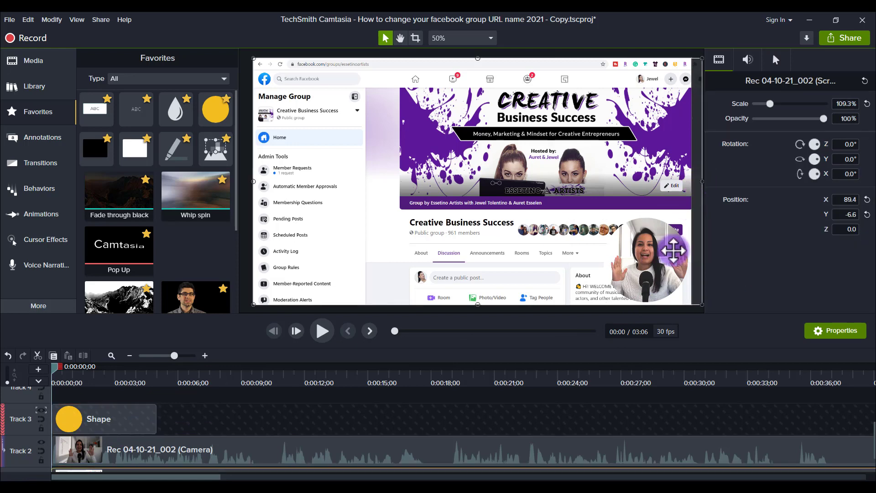
Extend the circle shape on Track 3 from its first few seconds to most of the webcam clip's length.
click(69, 419)
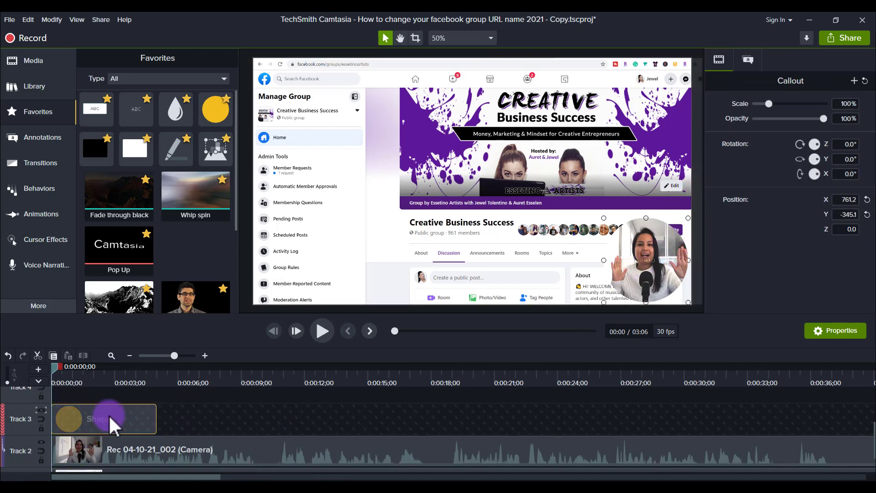
click(132, 354)
click(131, 354)
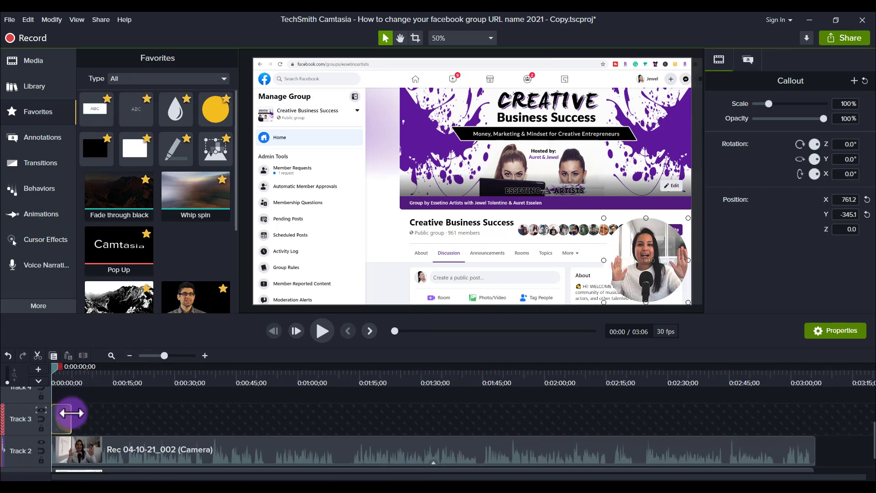
drag(71, 419, 761, 434)
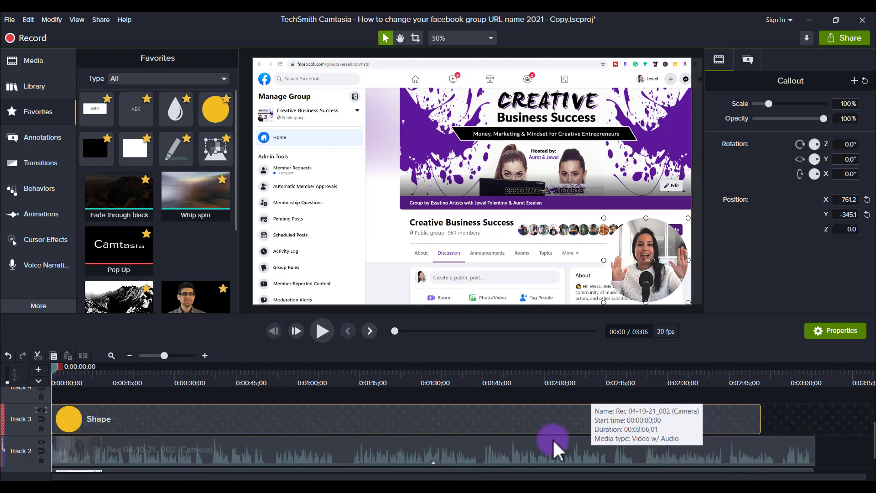
click(205, 355)
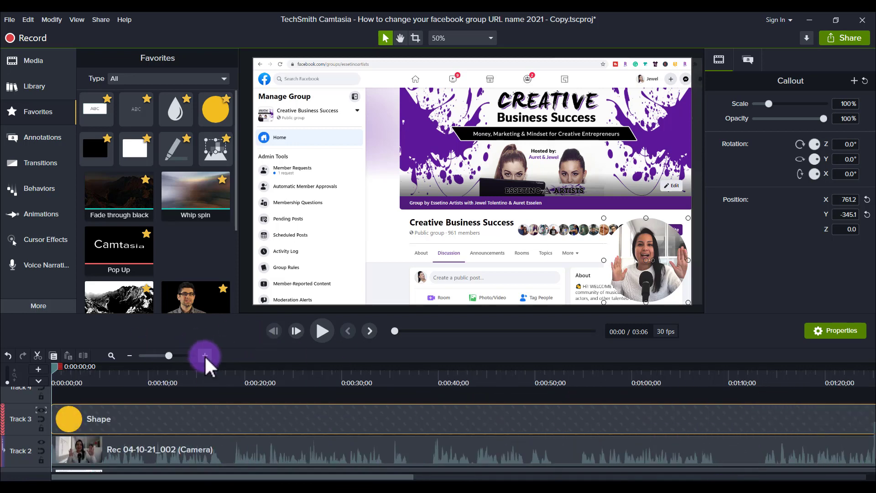
click(205, 355)
click(97, 453)
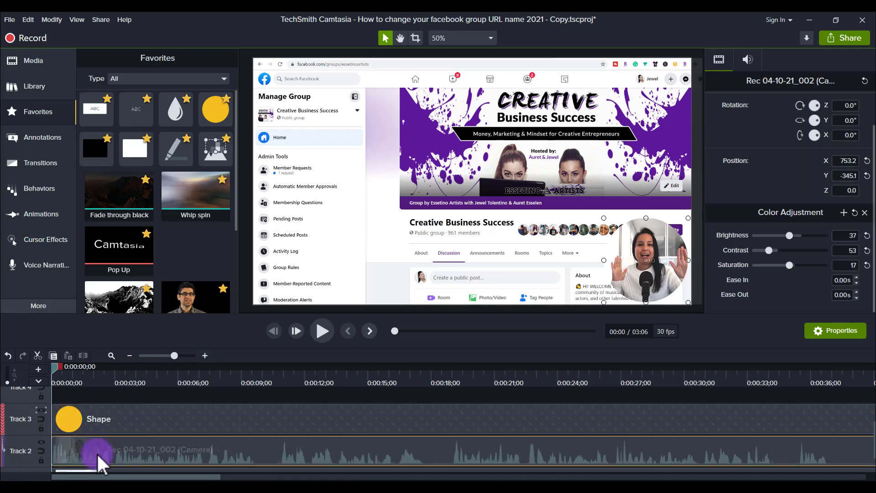
click(328, 154)
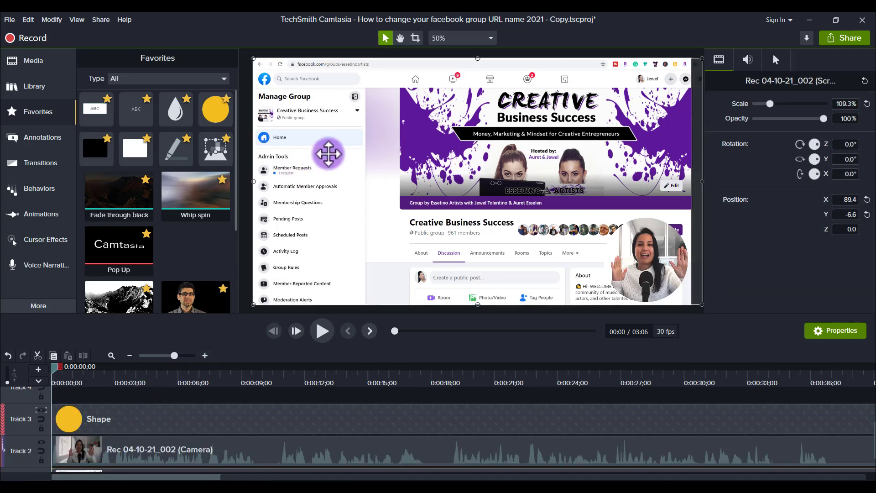
Add the Cursor Highlight effect to the screen recording clip on Track 1.
click(643, 275)
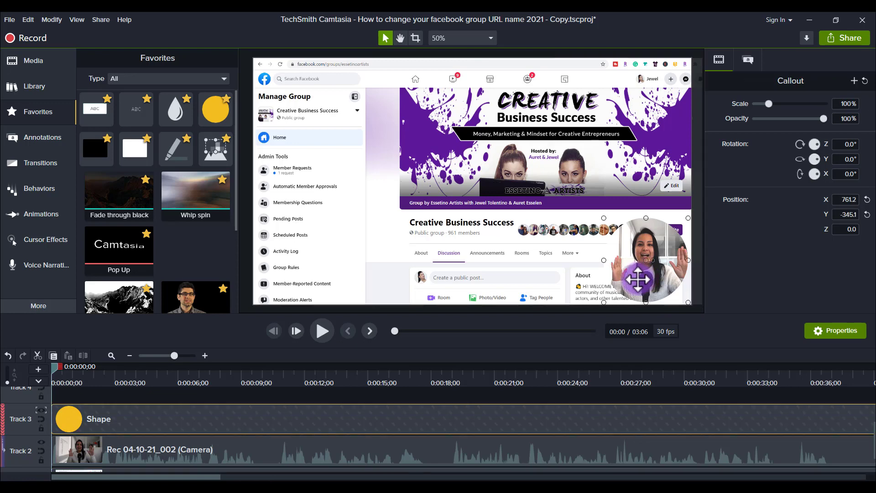
scroll(215, 387, down, 1)
click(144, 464)
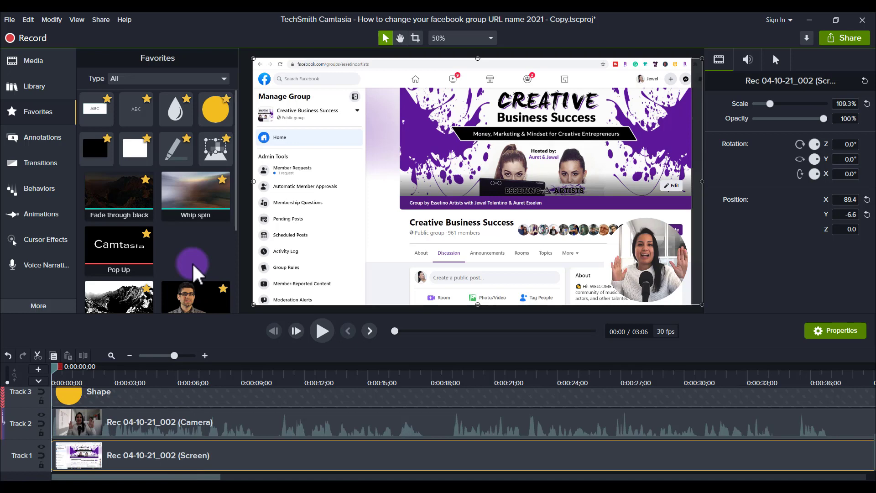
scroll(193, 262, down, 3)
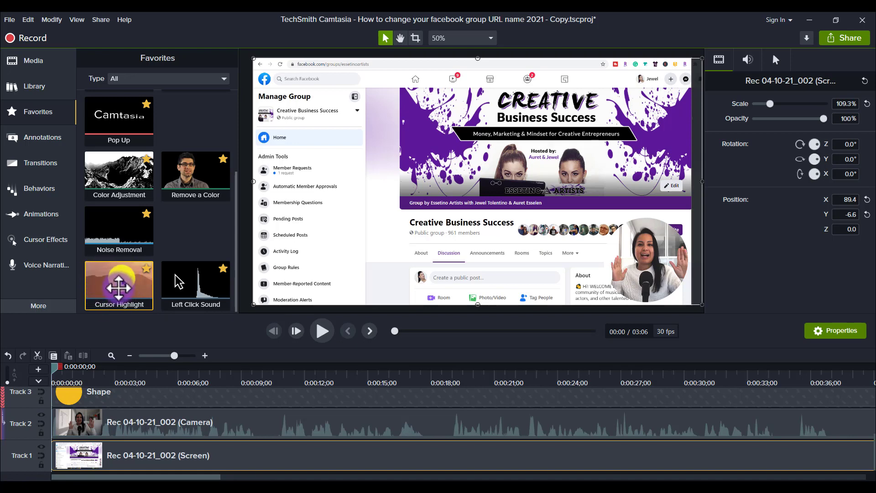
drag(146, 267, 144, 451)
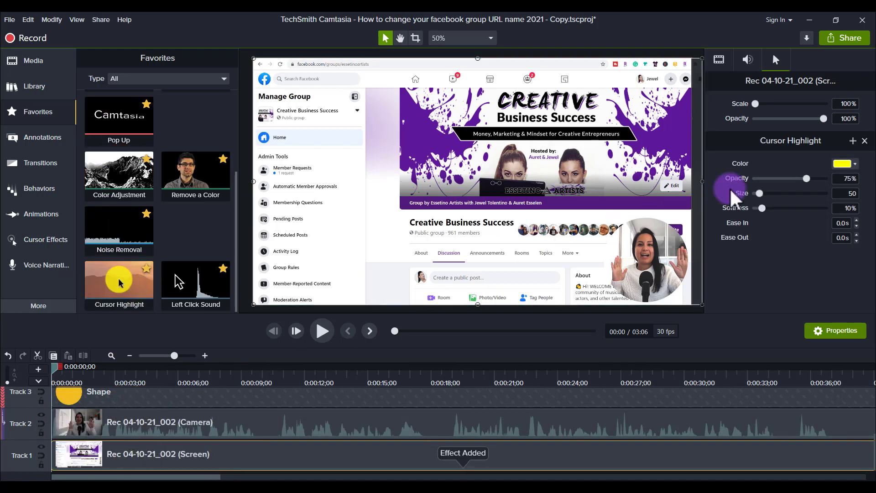
Recolor the cursor highlight with the purple from the Essetino Colors palette, then shift its shade to #941BE9.
click(848, 165)
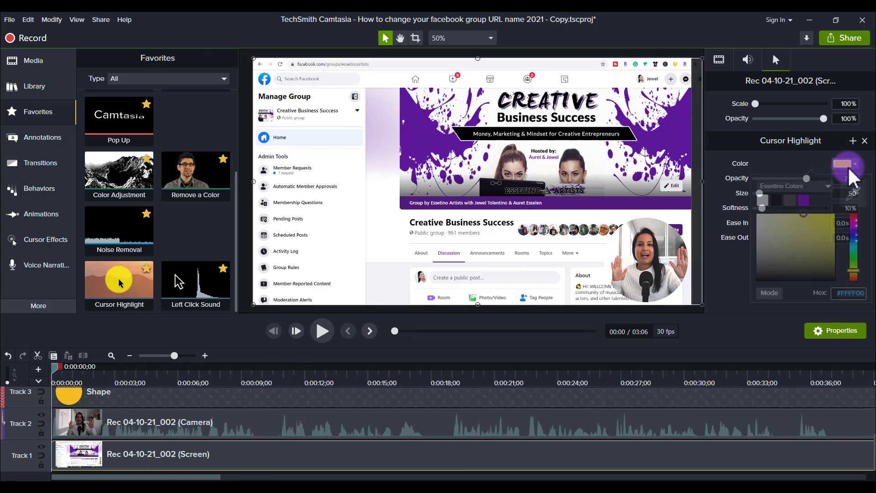
click(804, 201)
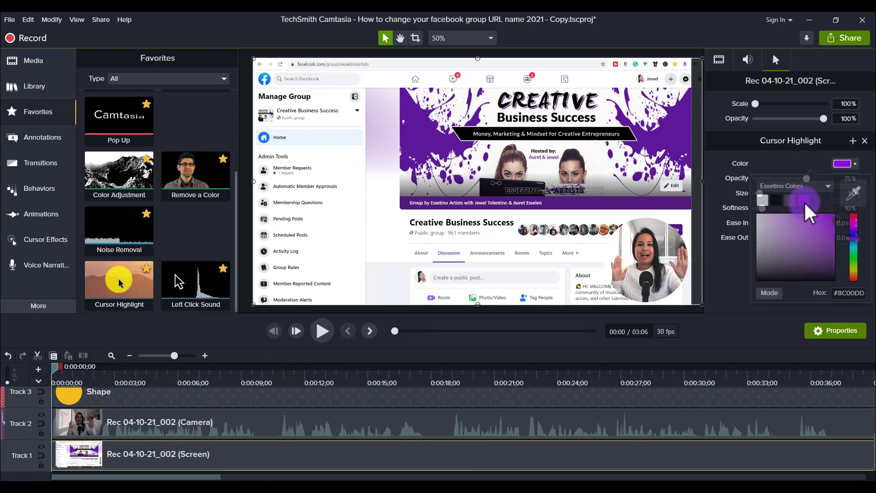
click(854, 166)
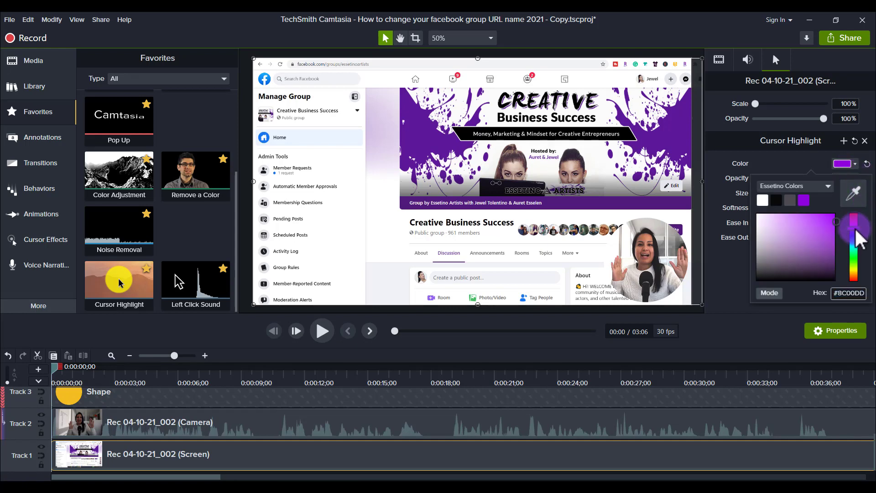
drag(856, 231, 857, 231)
Preview the frame at 0:00:27;12 and set the cursor highlight's opacity to 44%, size to 34 and softness to 29%.
click(621, 383)
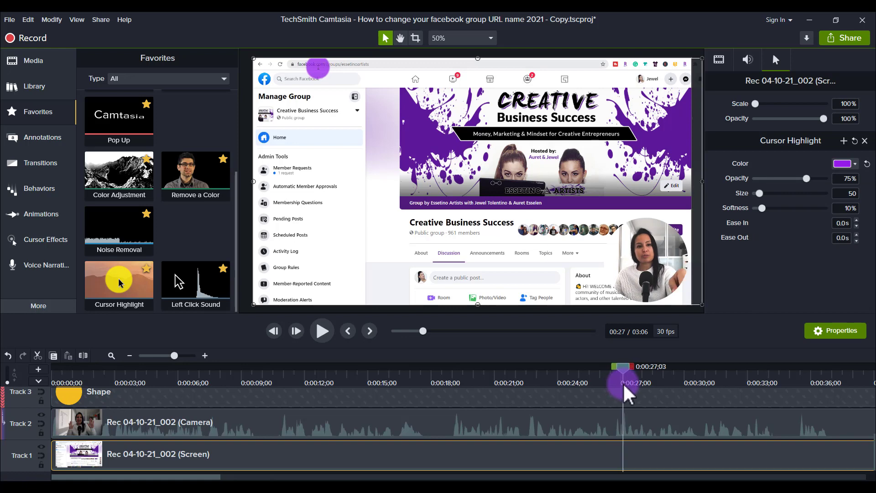
drag(623, 383, 629, 383)
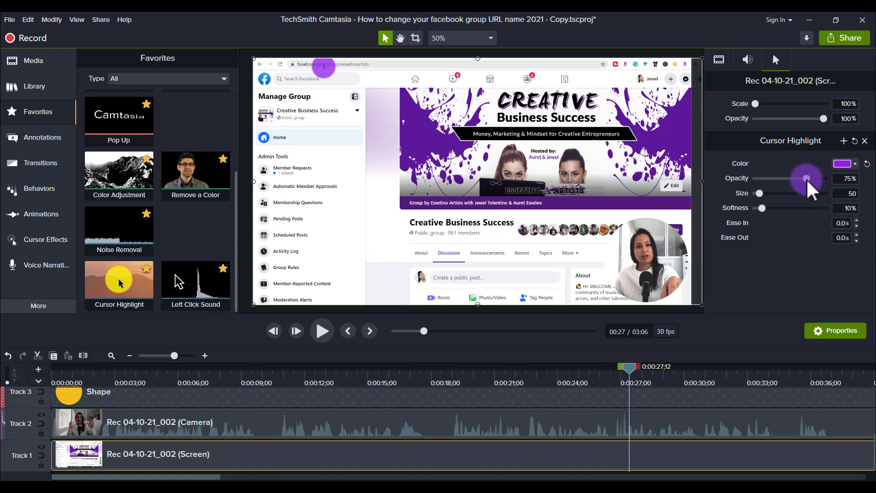
drag(806, 179, 787, 174)
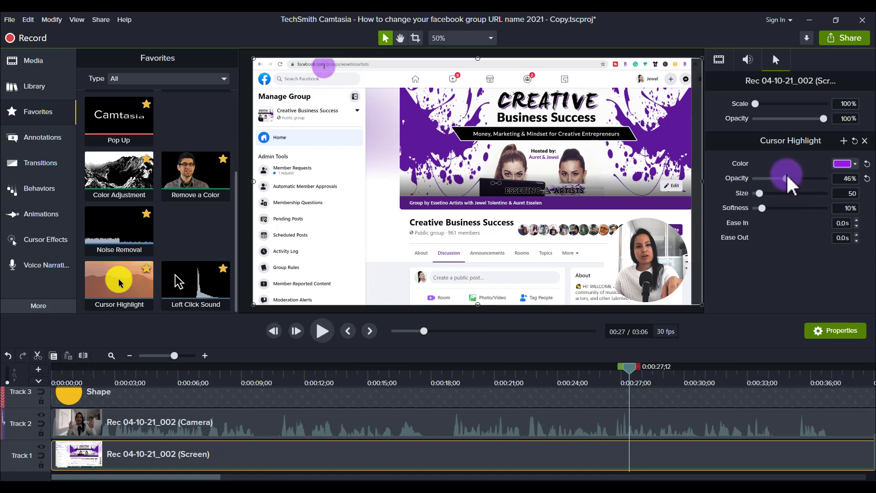
drag(786, 174, 772, 209)
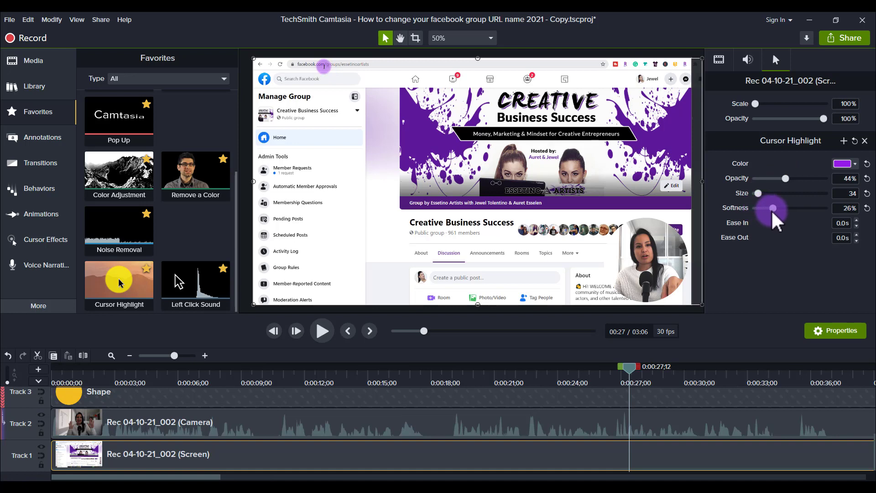
Change the cursor highlight color to the bluer purple #6E18D8.
click(853, 164)
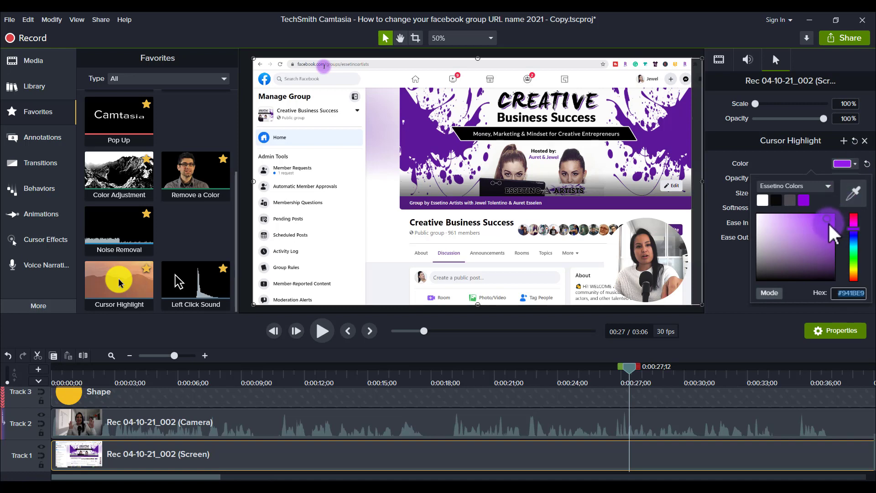
click(828, 222)
click(854, 230)
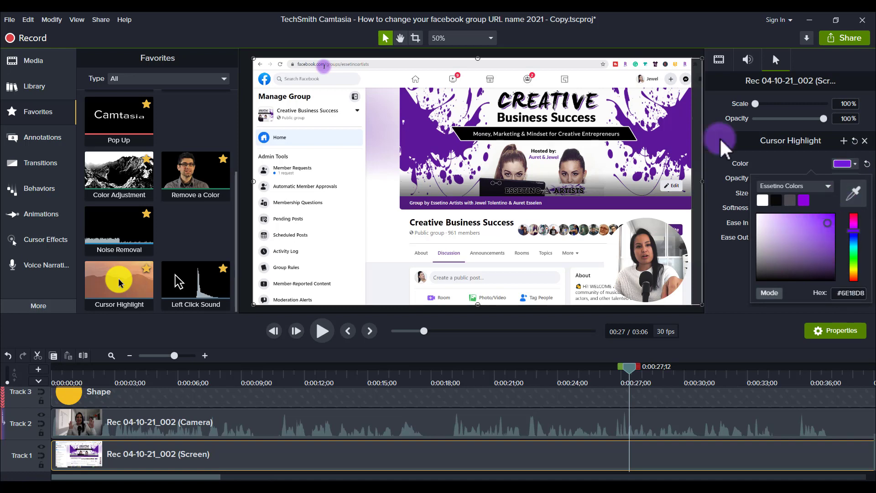
click(719, 138)
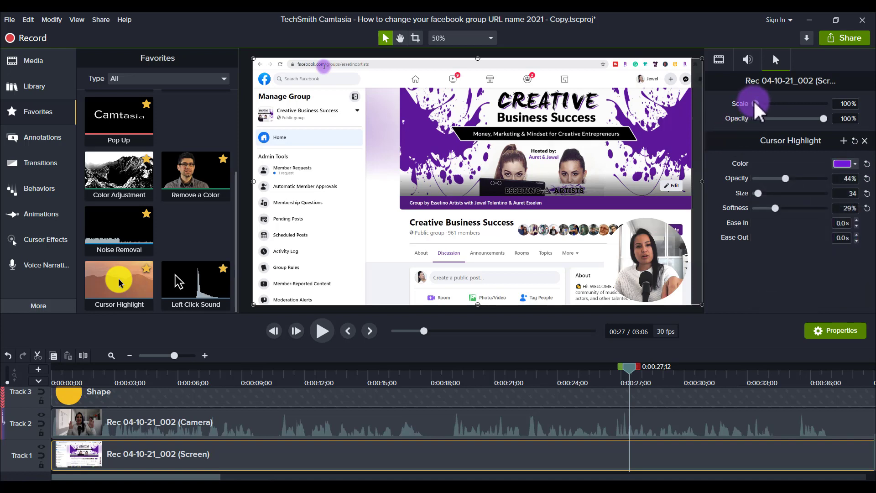
Scale the recorded cursor to 247% and add the Left Click Sound effect to the screen clip on Track 1.
drag(757, 102, 782, 104)
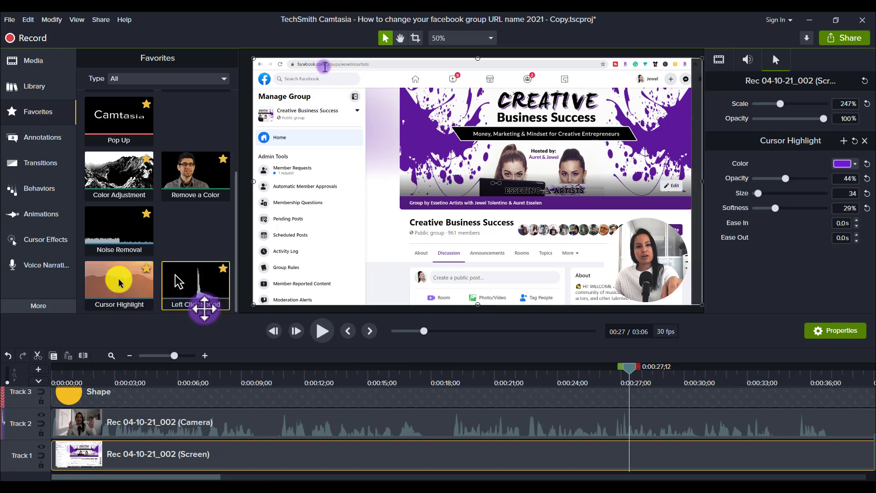
drag(176, 283, 185, 454)
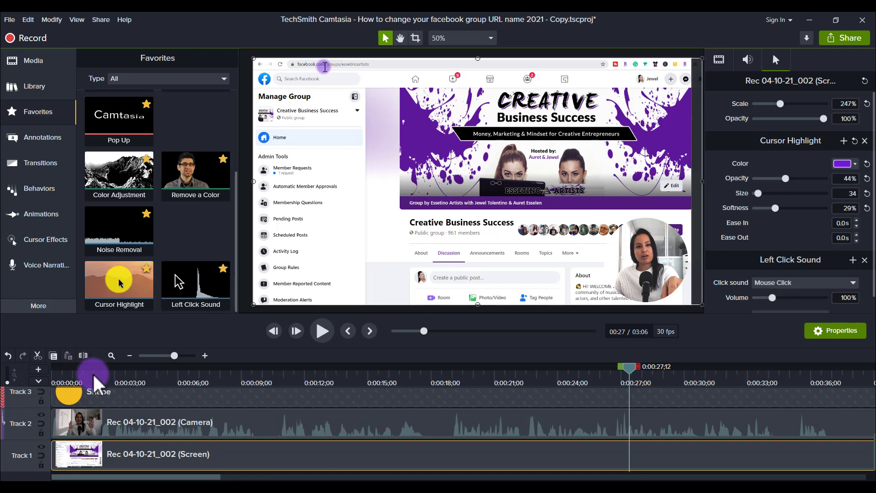
Play the recording from the start and replay the passage around nine seconds, stopping at 0:00:09;26 in the pause between sentences.
click(54, 373)
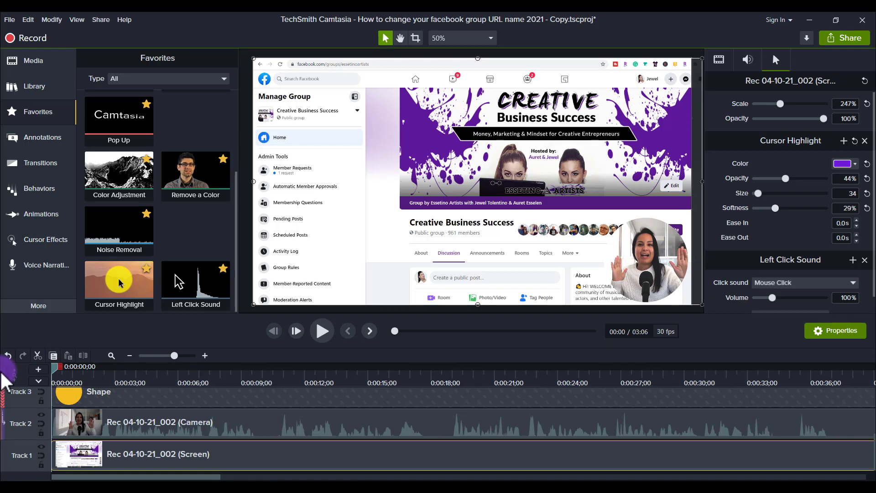
key(space)
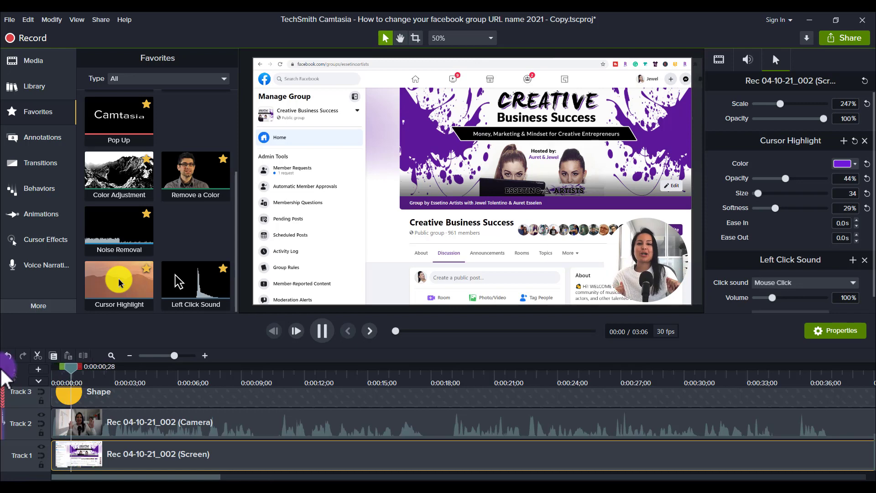
click(321, 332)
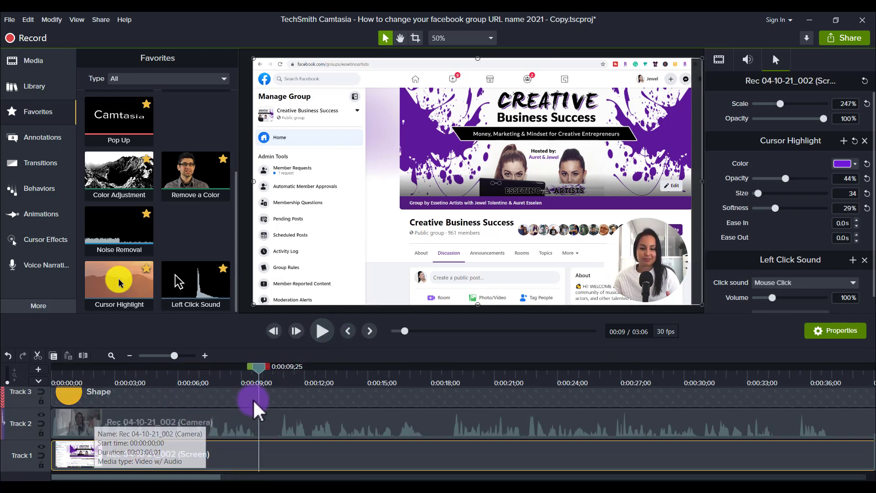
click(245, 379)
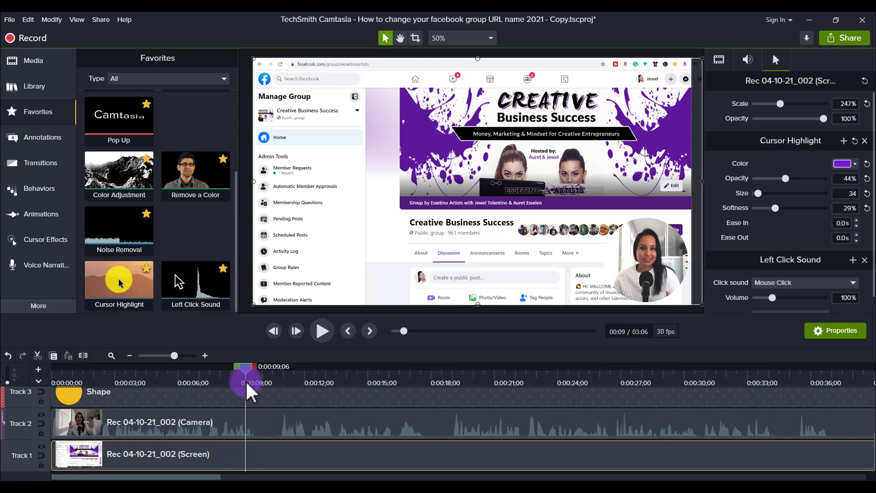
drag(243, 365, 253, 369)
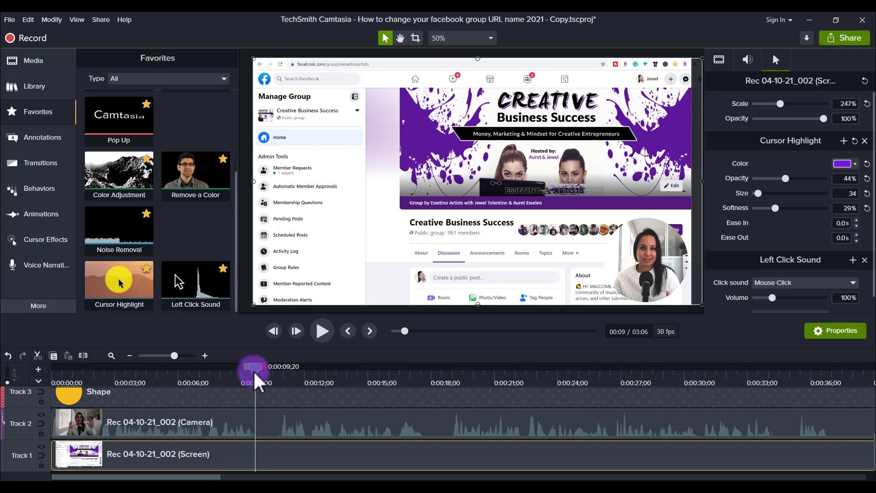
click(224, 368)
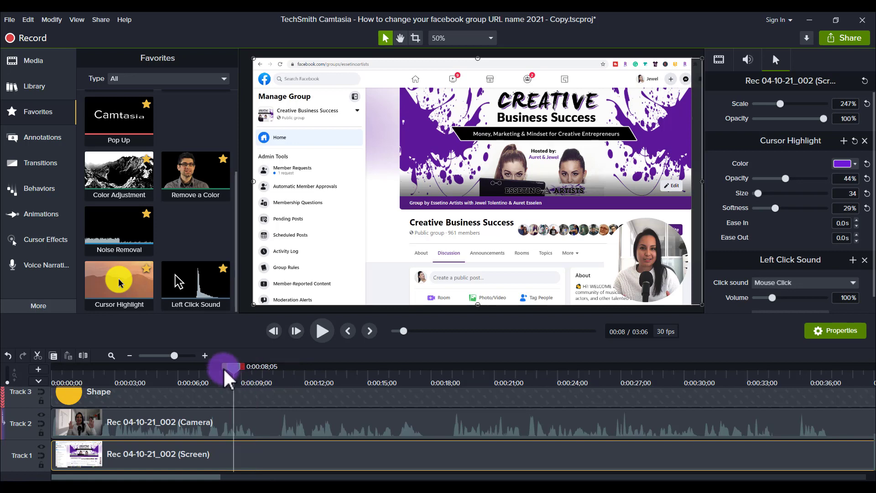
key(space)
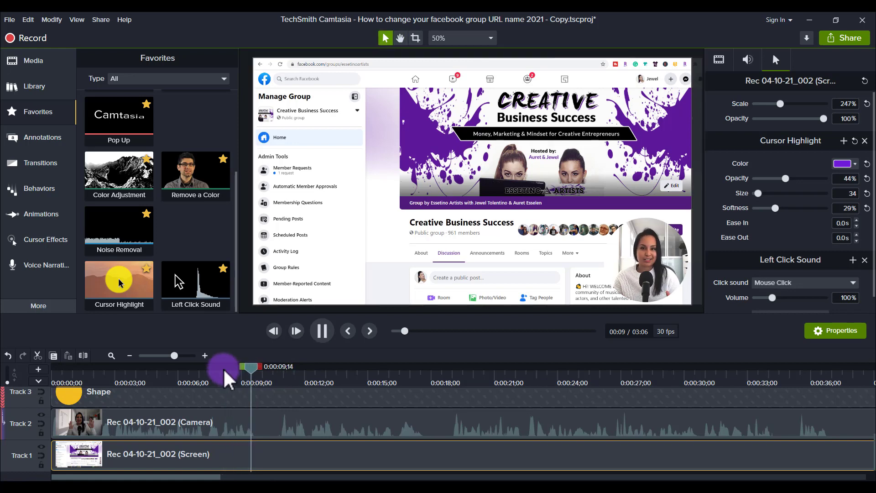
key(space)
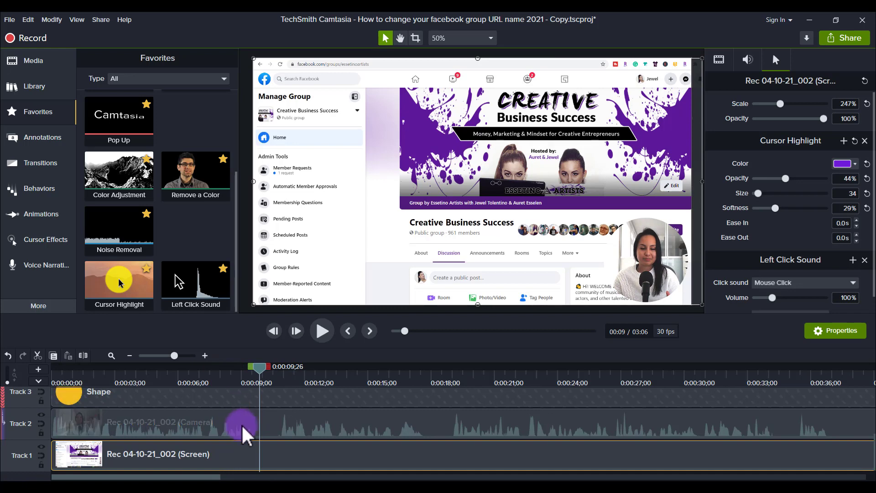
Split the camera clip on Track 2 and the screen clip on Track 1 at 0:00:09;26.
click(222, 416)
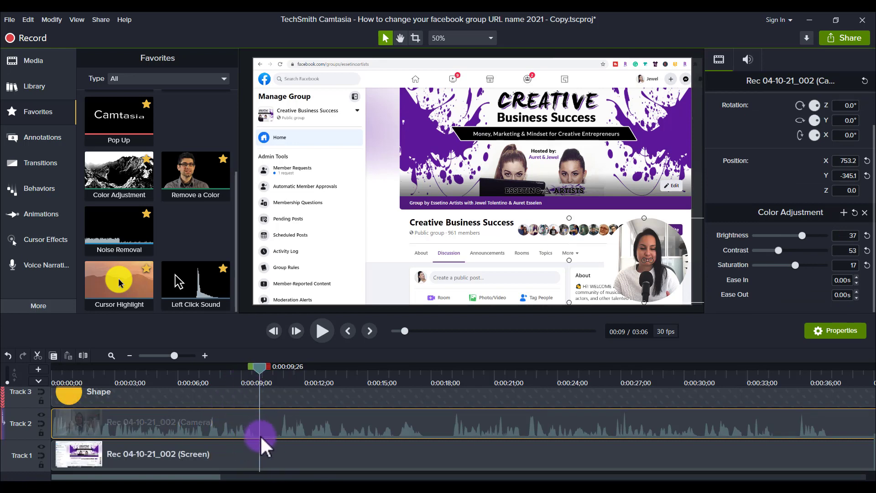
click(245, 454)
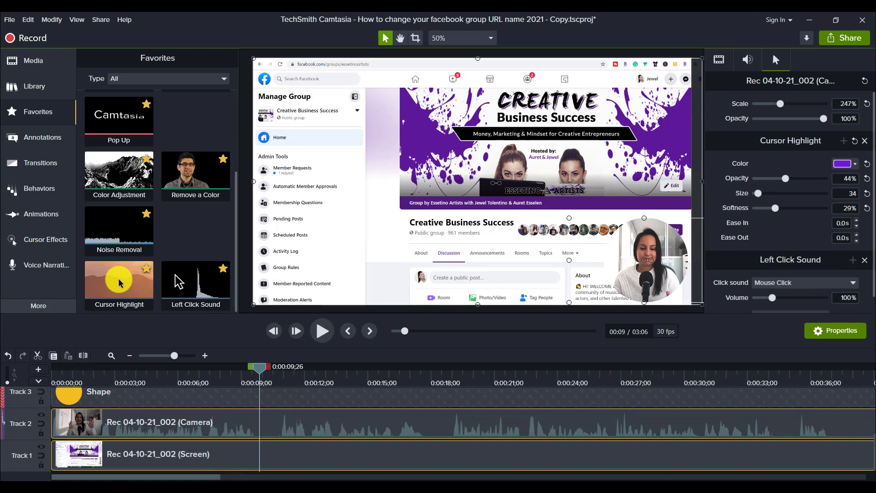
key(s)
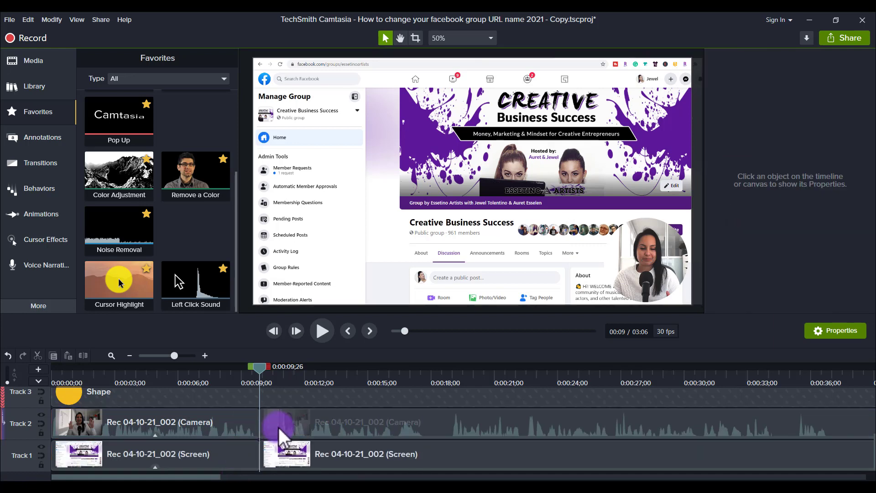
Split the second camera and screen segments again at 0:00:10;25 to isolate the pause.
click(278, 427)
ctrl+click(290, 460)
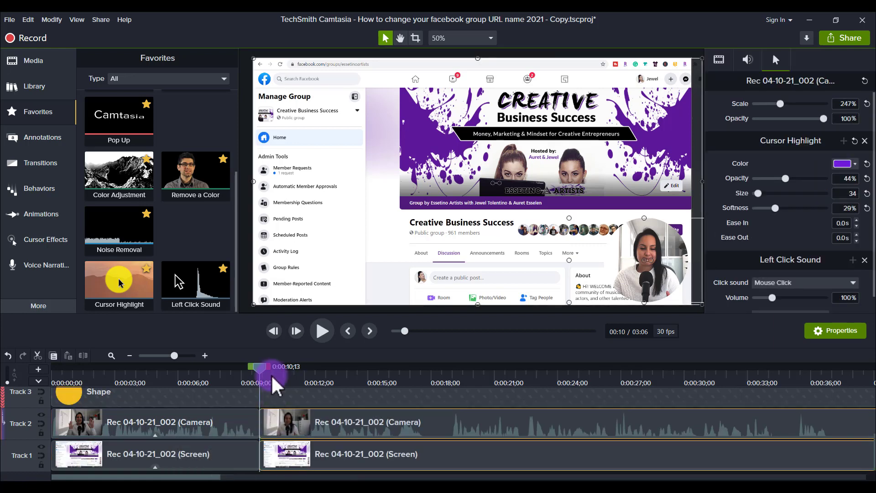
drag(271, 374, 280, 376)
Ripple delete the short camera and screen segments between 0:00:09;26 and 0:00:10;25 to close the gap.
click(269, 427)
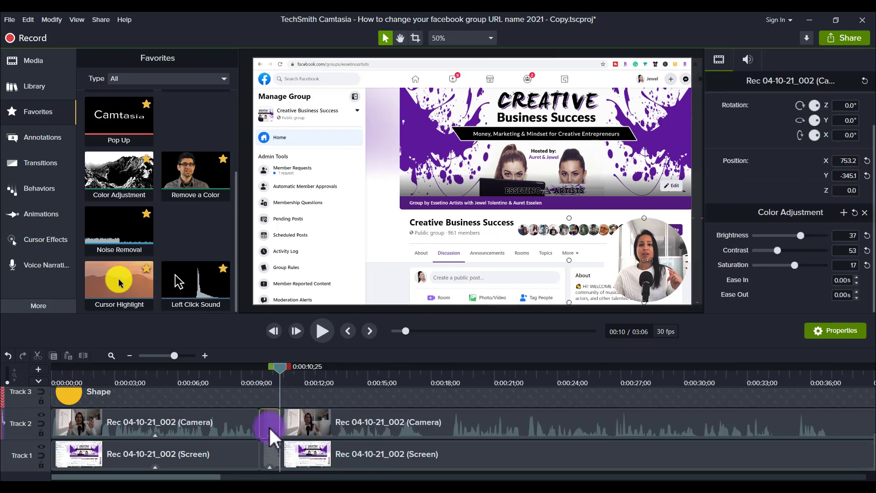
ctrl+click(270, 447)
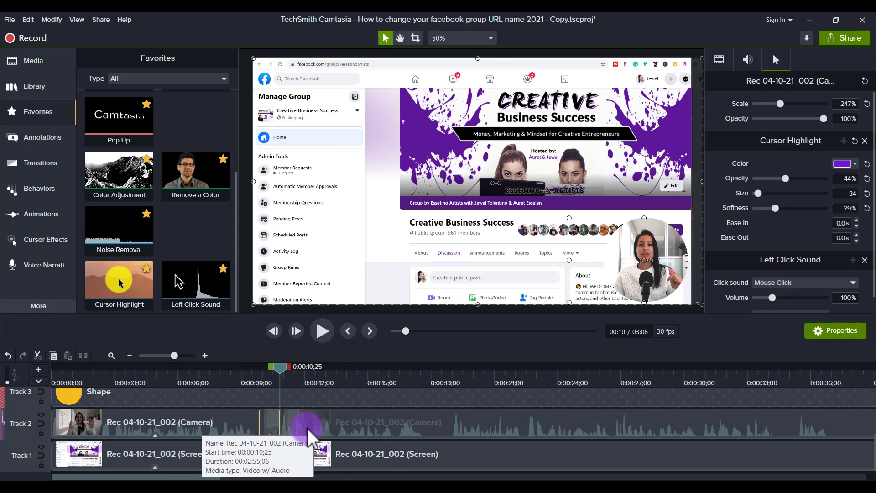
key(ctrl+BackSpace)
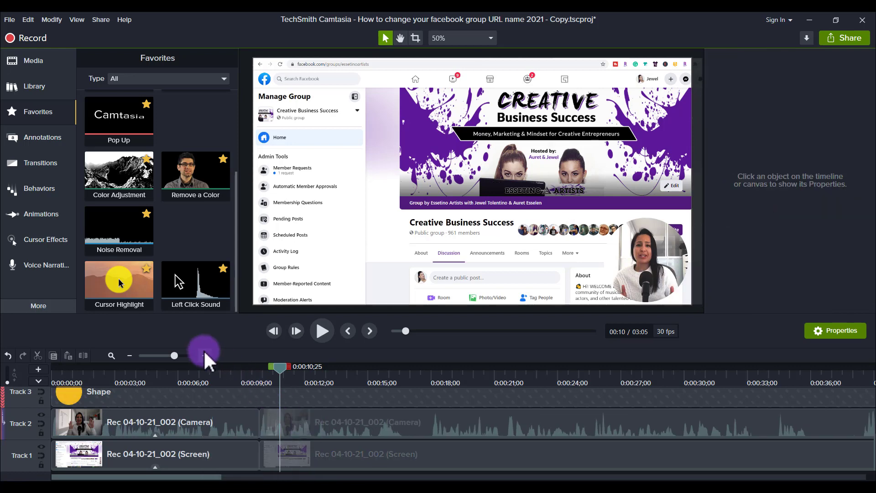
Add the second Instagram lower third from the Essetino Intro Outro library to Track 4 at 0:00:00;22.
click(67, 377)
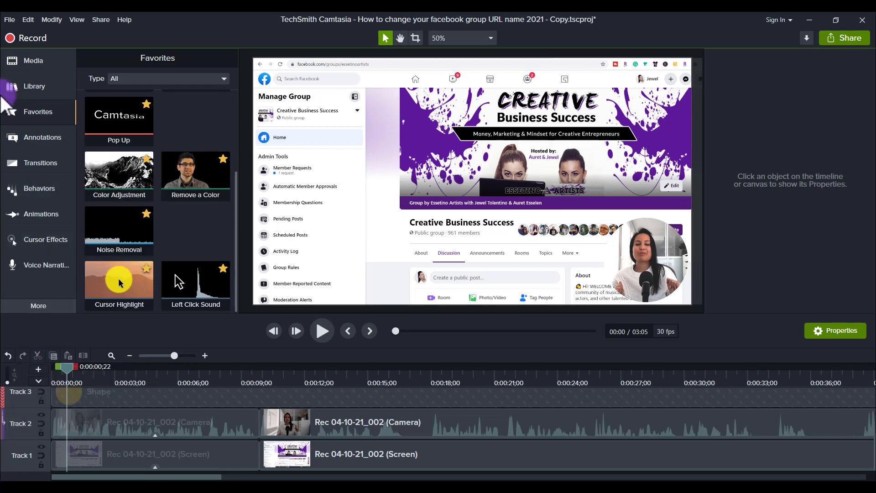
click(28, 86)
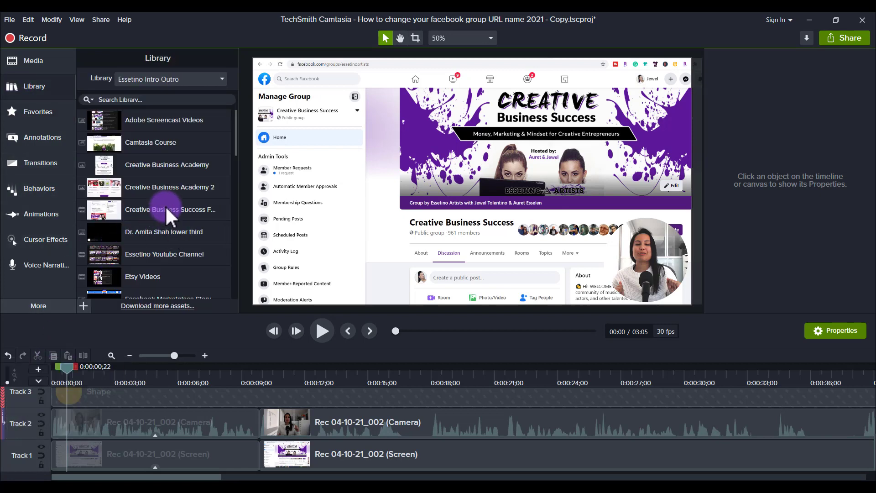
scroll(166, 202, down, 3)
scroll(172, 283, down, 2)
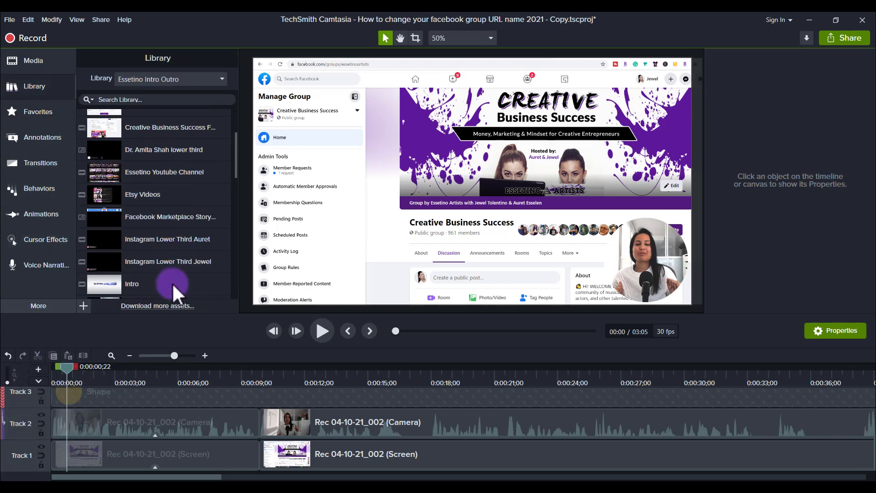
scroll(171, 261, down, 1)
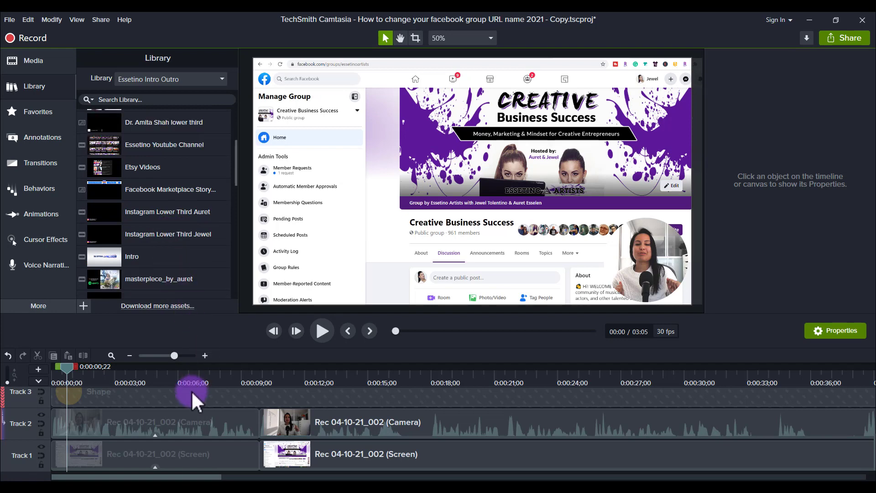
scroll(191, 391, up, 1)
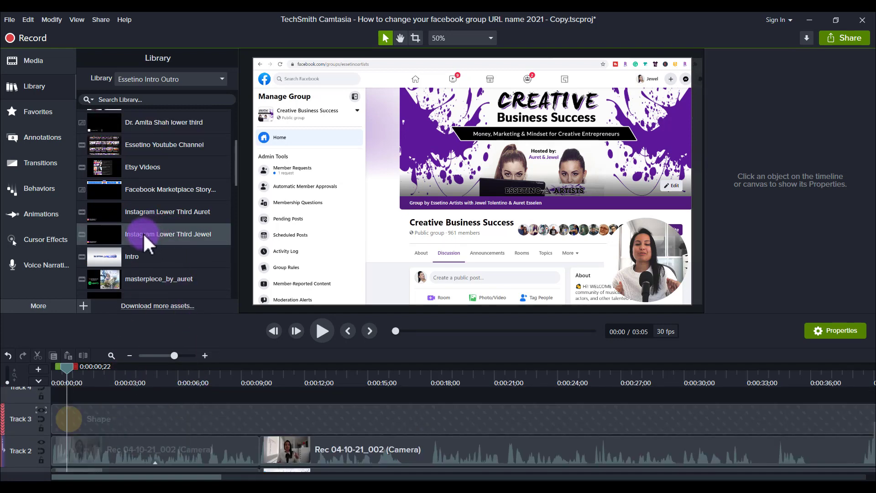
drag(143, 231, 68, 395)
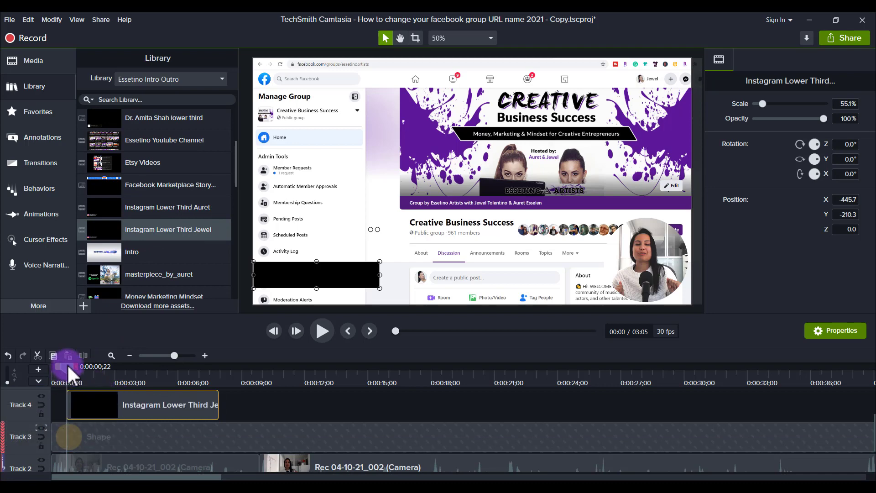
Play the video from the start to review the lower third and the trimmed pause, and save the project.
drag(67, 363, 55, 377)
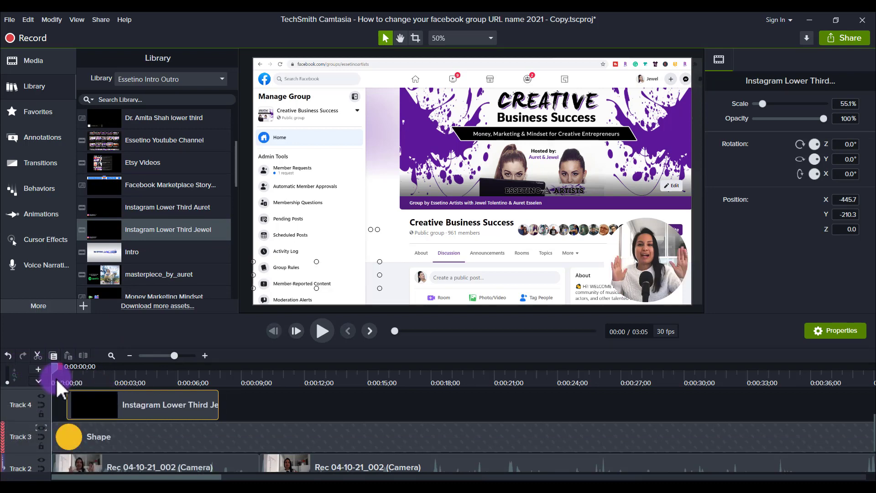
key(space)
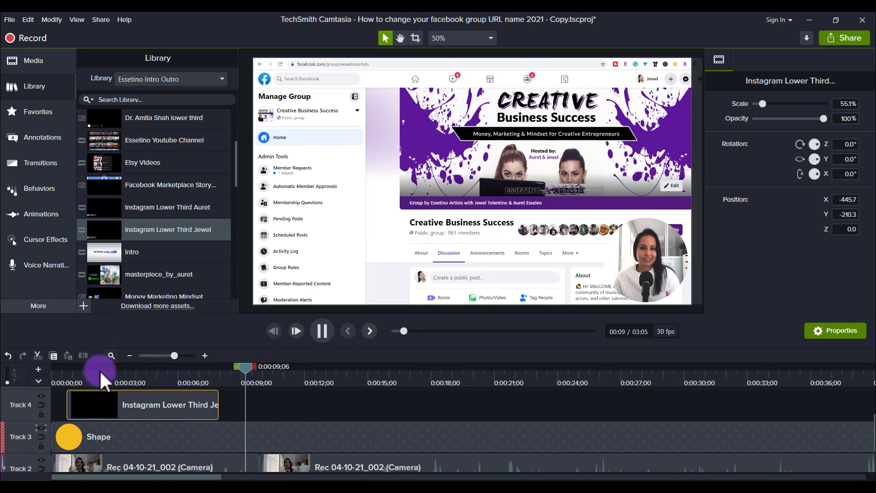
key(space)
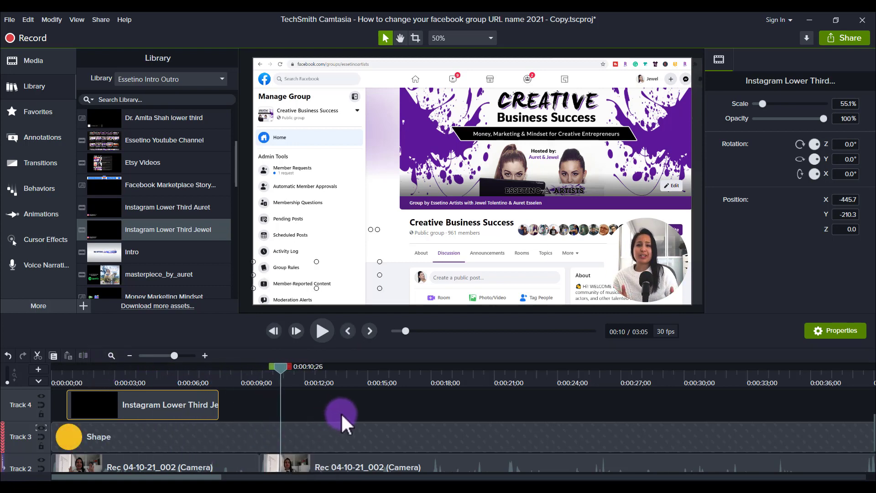
scroll(341, 413, down, 2)
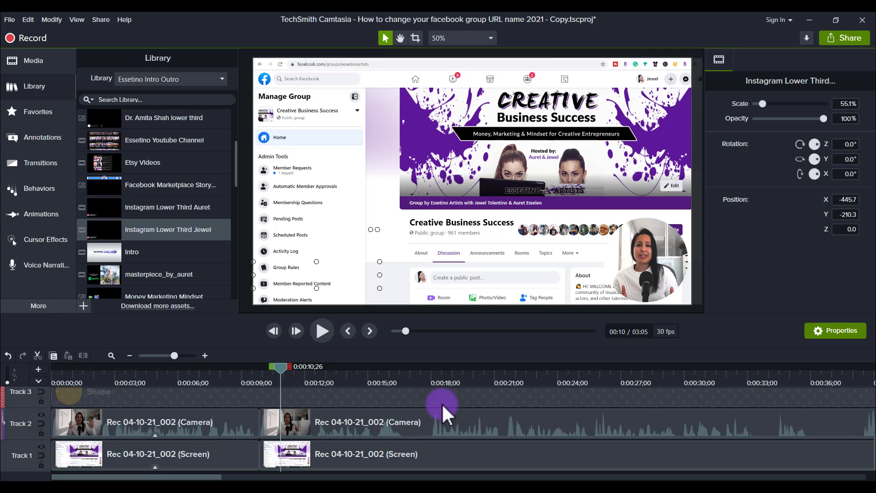
key(ctrl+s)
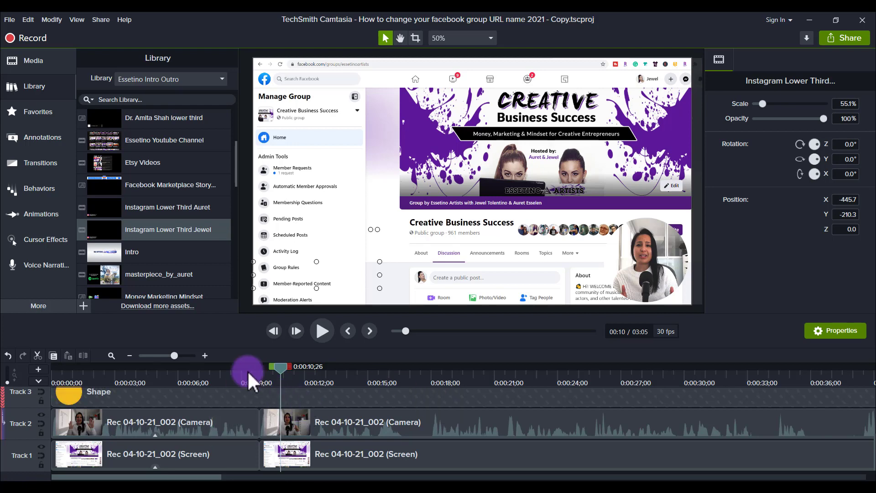
Play on from the first cut near 0:00:09;26 and stop in the next pause at 0:00:16;23.
click(261, 374)
key(space)
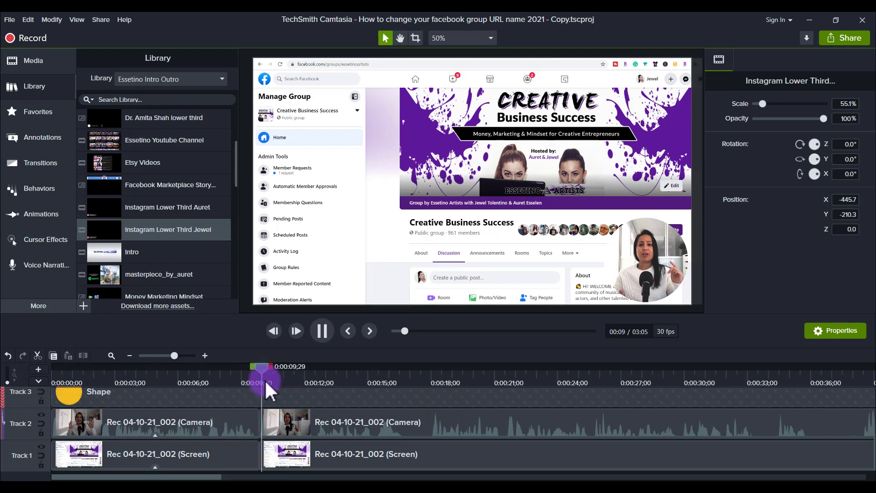
click(322, 331)
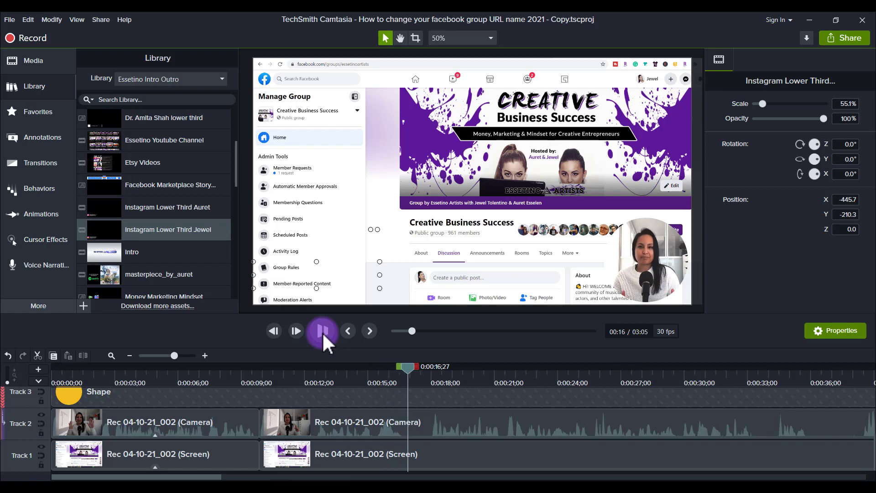
click(380, 377)
key(space)
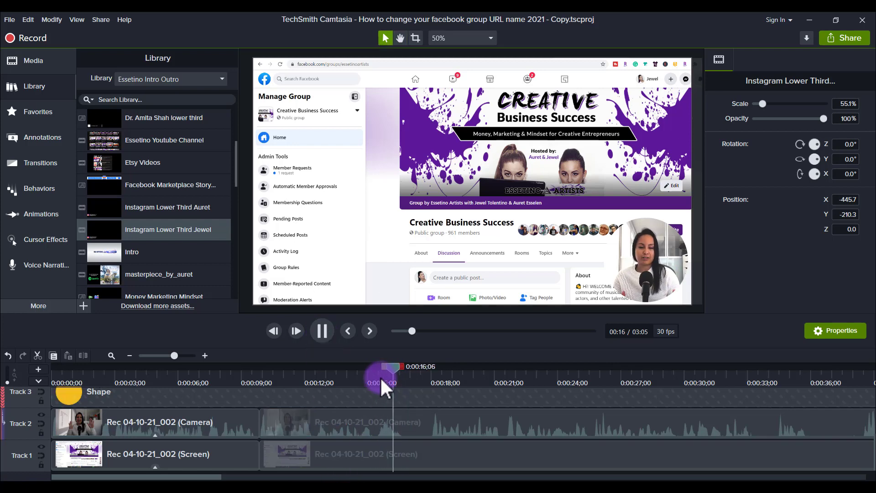
key(space)
Split the second camera clip on Track 2 and screen clip on Track 1 at 0:00:16;23.
click(356, 422)
ctrl+click(357, 463)
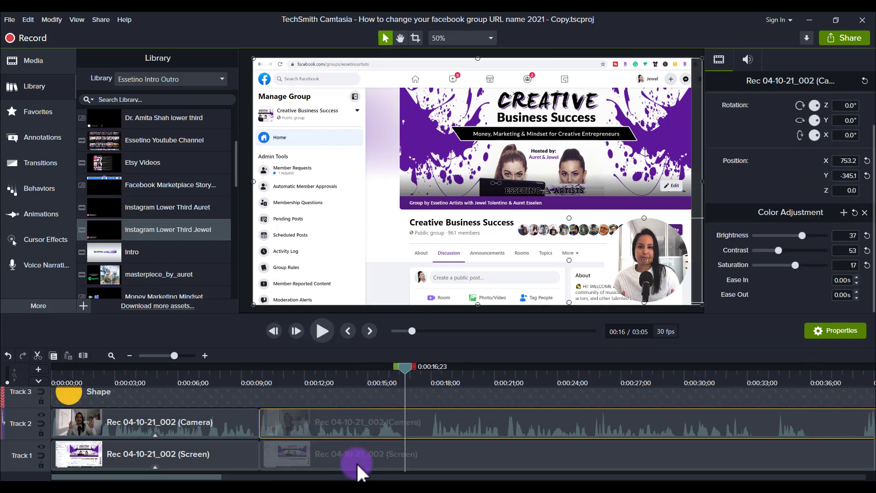
key(s)
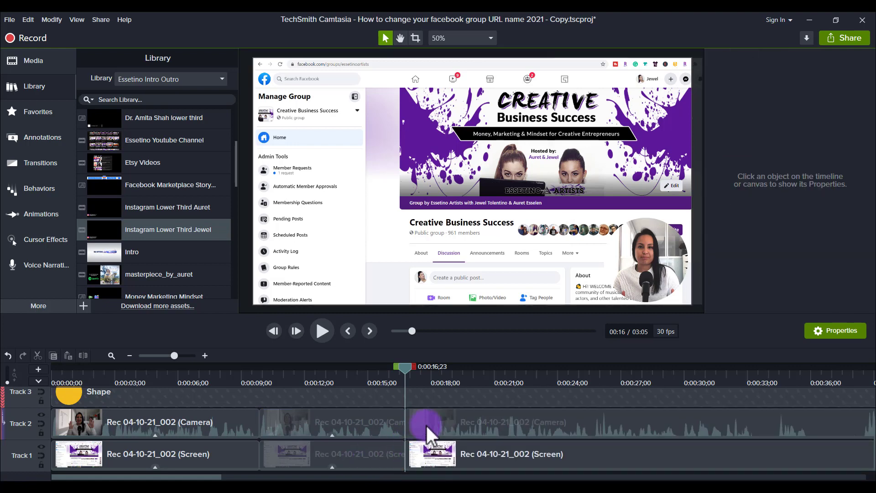
Split the camera and screen segments after that cut again at 0:00:18;00 to isolate the pause.
click(426, 425)
ctrl+click(424, 461)
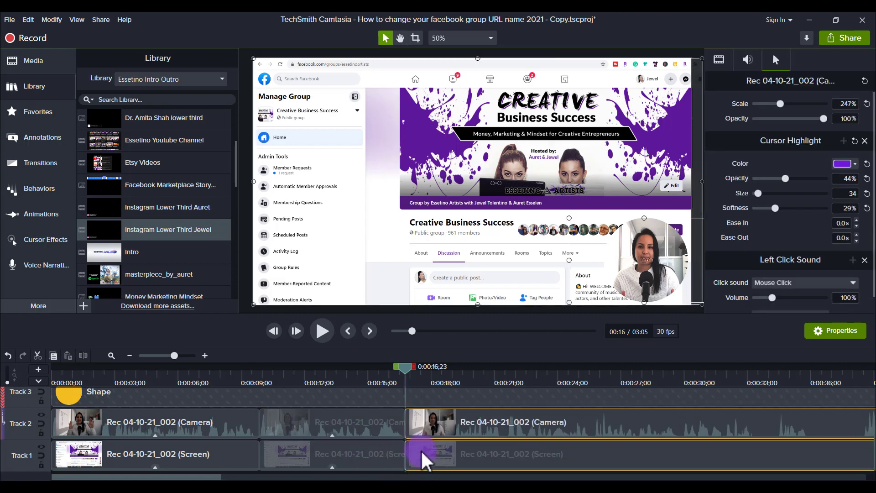
click(420, 368)
drag(420, 371, 431, 373)
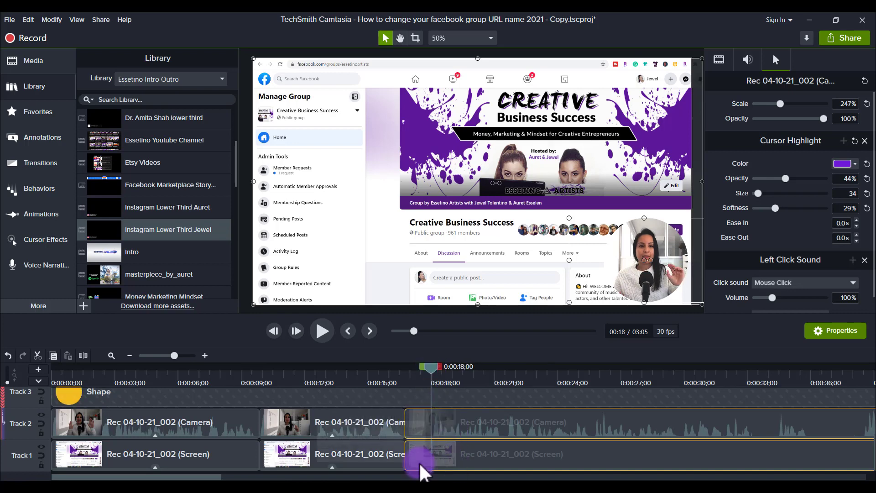
key(s)
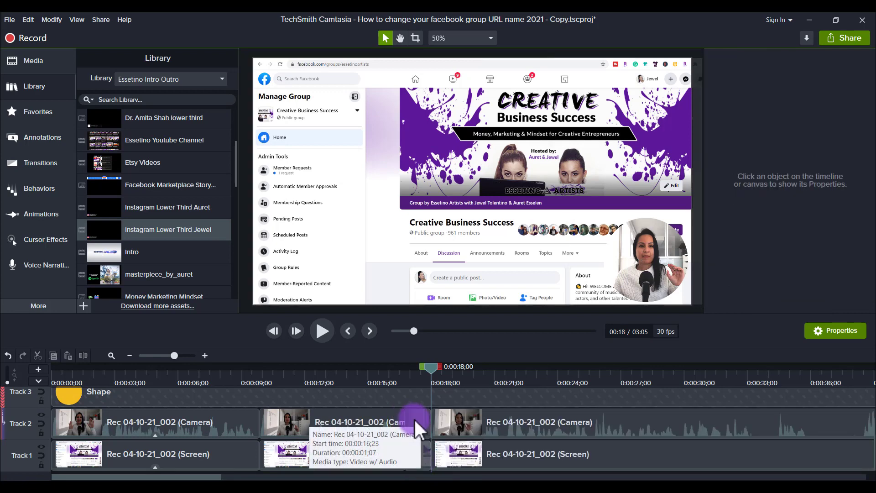
Ripple delete the short camera and screen segments between 0:00:16;23 and 0:00:18;00, and replay across the join.
click(414, 417)
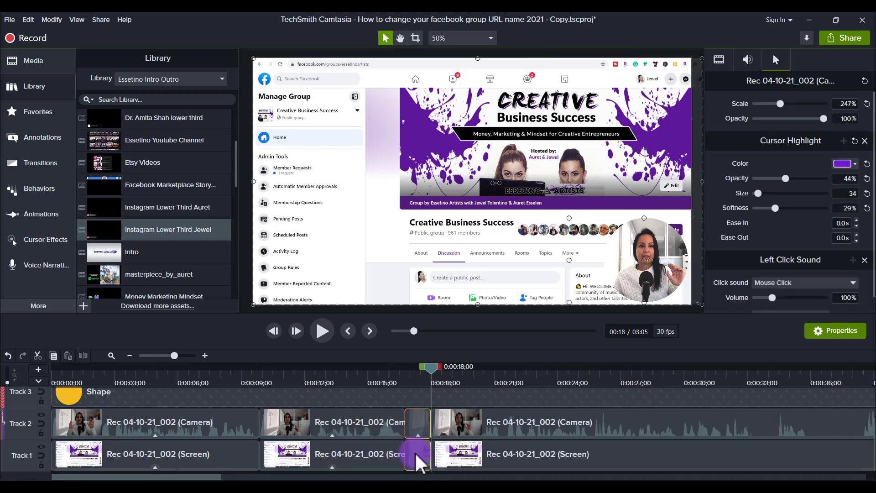
key(ctrl+Delete)
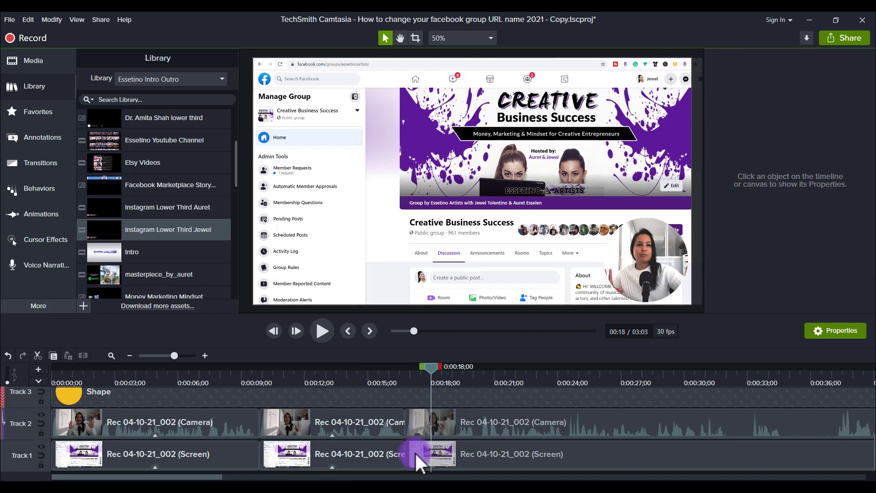
click(400, 369)
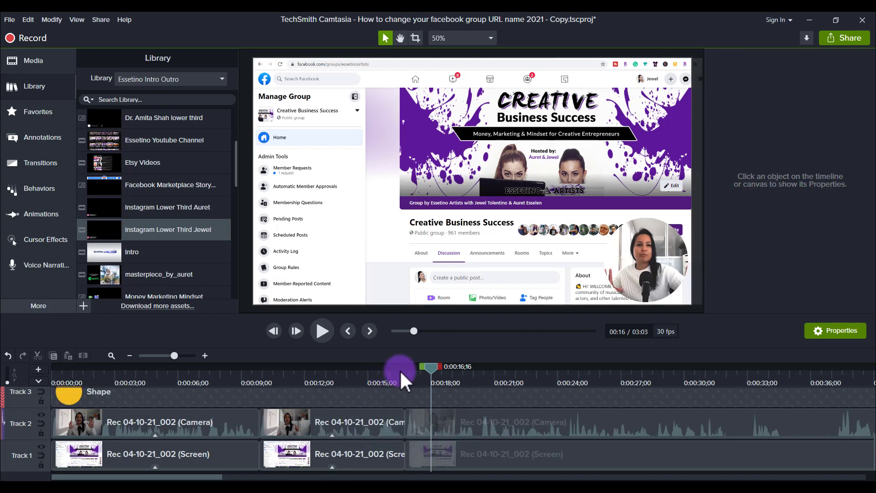
key(space)
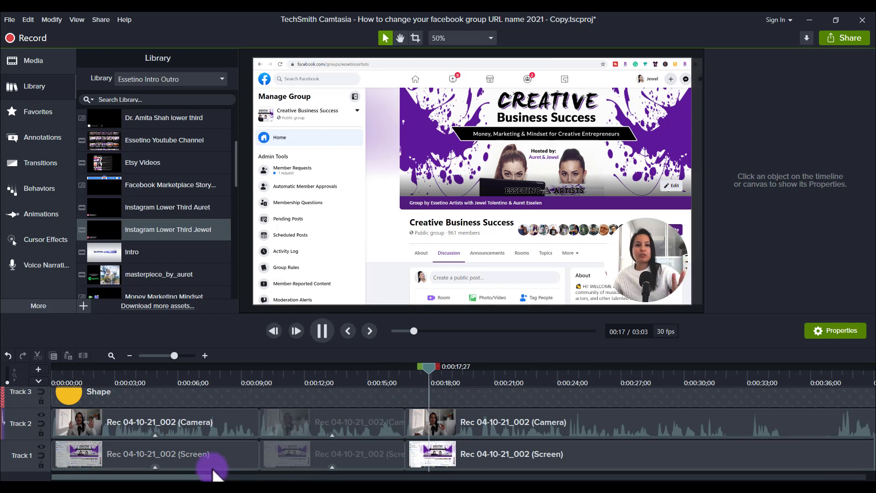
Keep playing through the explanation of the group's URL, replay from 0:00:30;29, and stop at 0:00:32;05.
drag(204, 477, 260, 477)
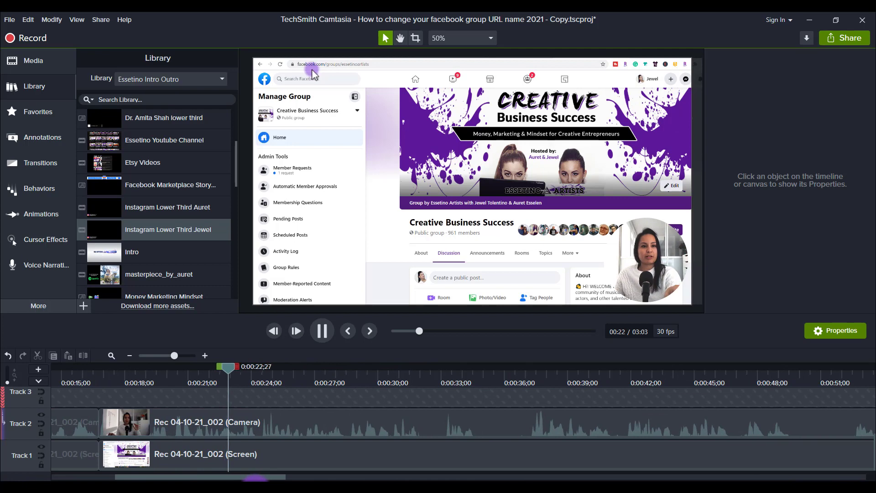
click(329, 331)
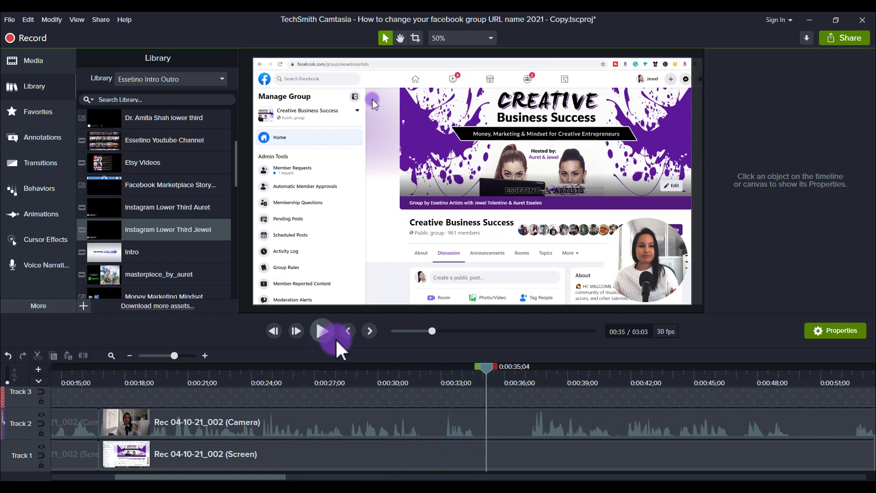
click(398, 376)
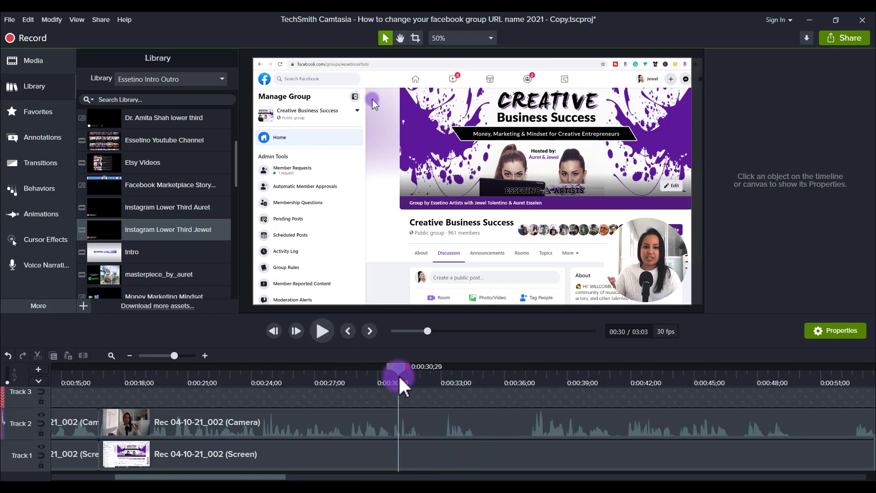
key(space)
key(space)
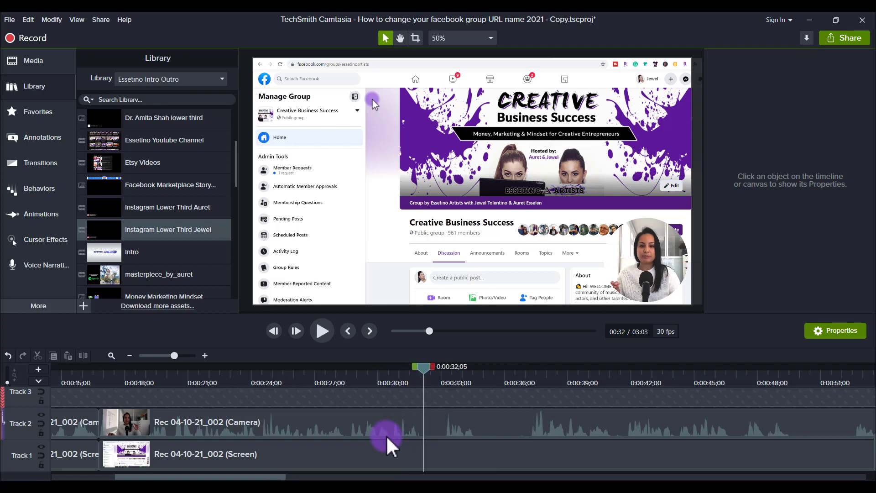
Split the camera clip on Track 2 and the screen clip on Track 1 at 0:00:32;05.
click(383, 424)
click(377, 450)
key(ctrl+shift+s)
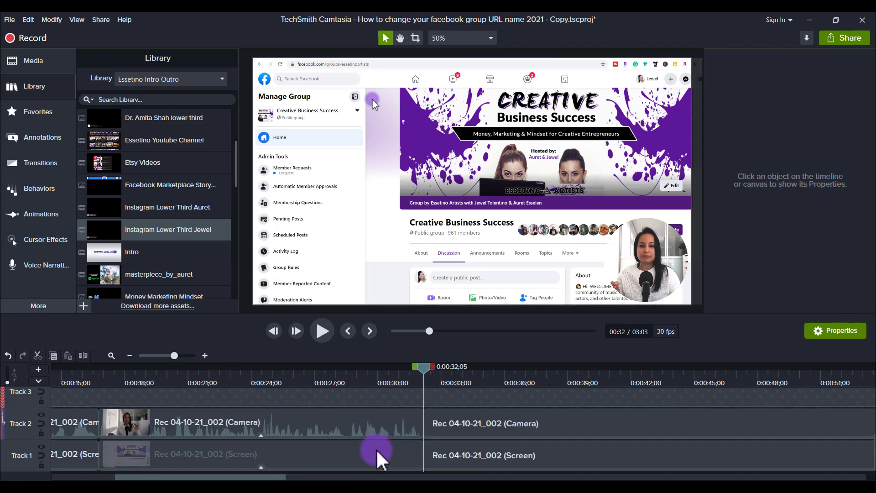
Add a Custom animation near the start of the Track 1 screen segment, ending at 0:00:17;24.
click(112, 373)
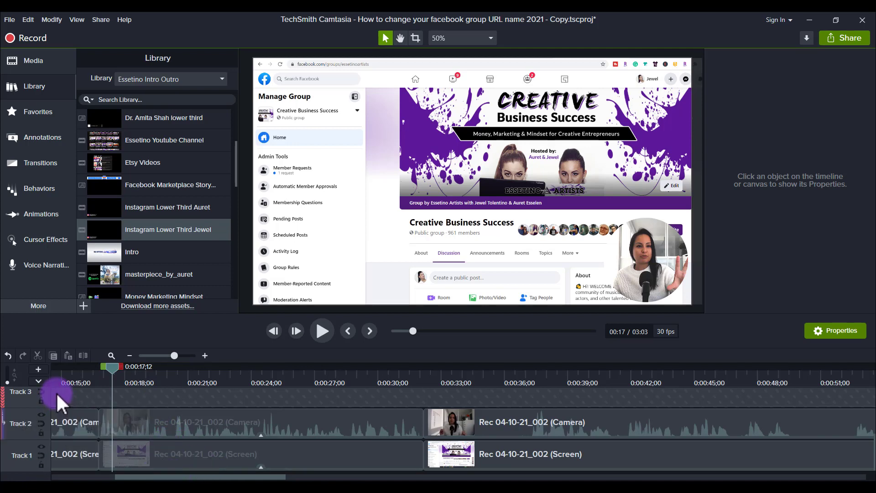
click(36, 214)
click(199, 57)
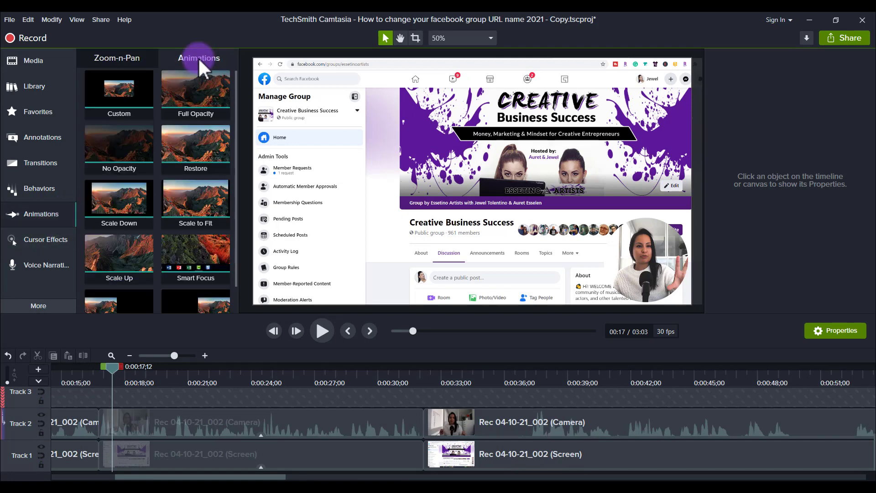
drag(118, 97, 129, 462)
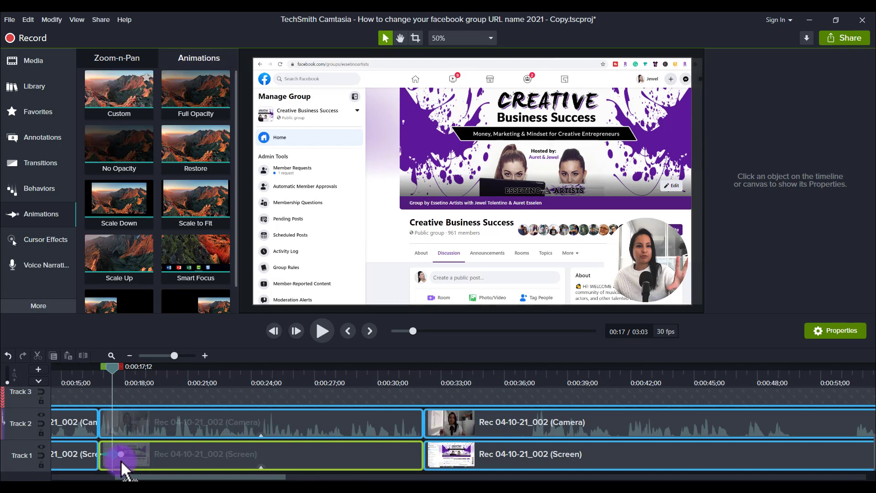
click(120, 460)
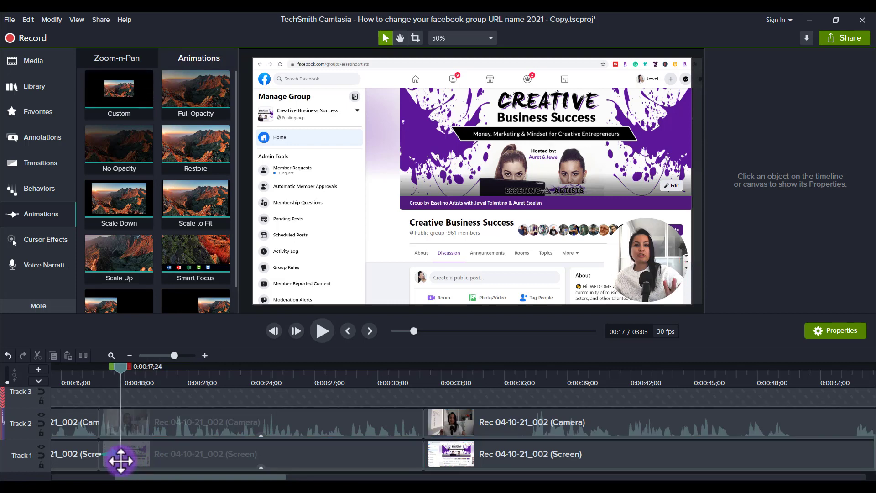
Zoom in to 336% on the browser's address bar area with Zoom-n-Pan, and extend the Track 1 screen animation to 0:00:32;05.
click(111, 56)
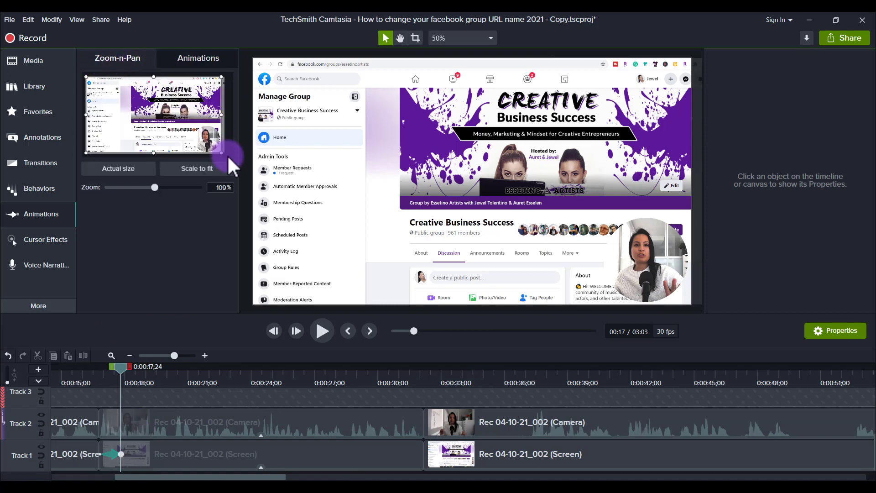
drag(221, 154, 130, 101)
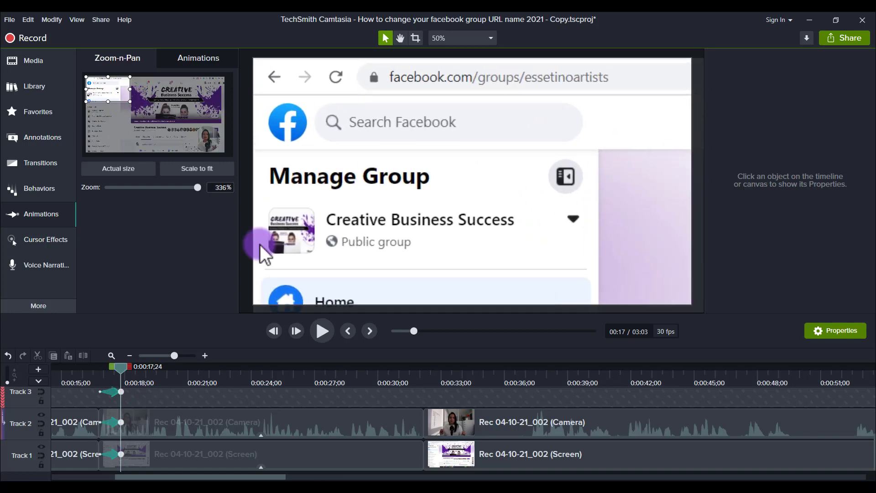
drag(121, 454, 422, 454)
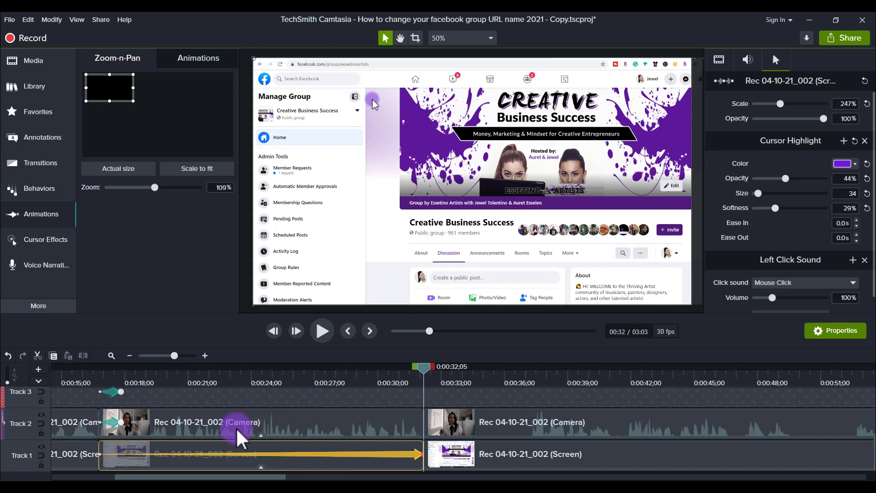
Replay from 0:00:16;26 to 0:00:18;06, and delete the leftover zoom animations near 0:00:17 on Track 2 and Track 3.
click(102, 375)
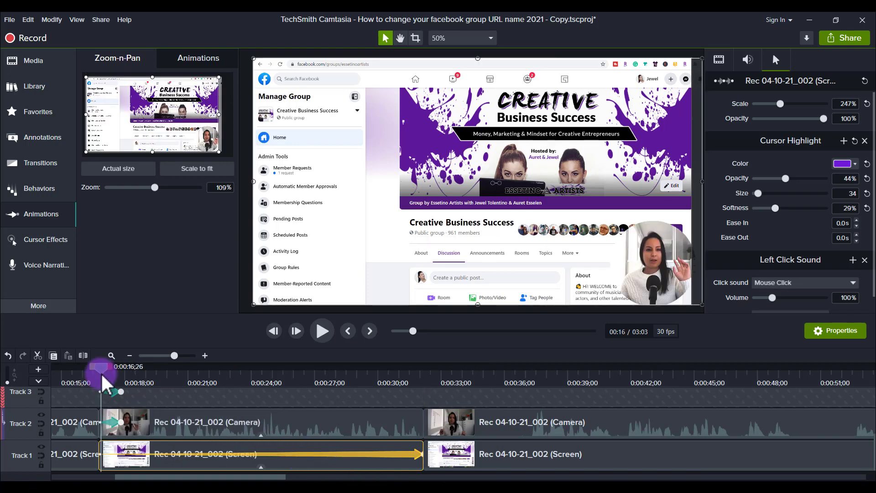
key(space)
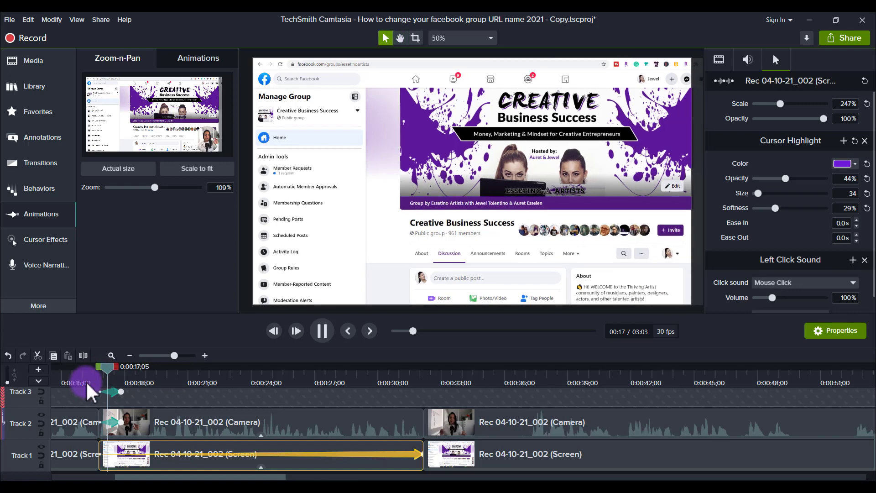
click(324, 330)
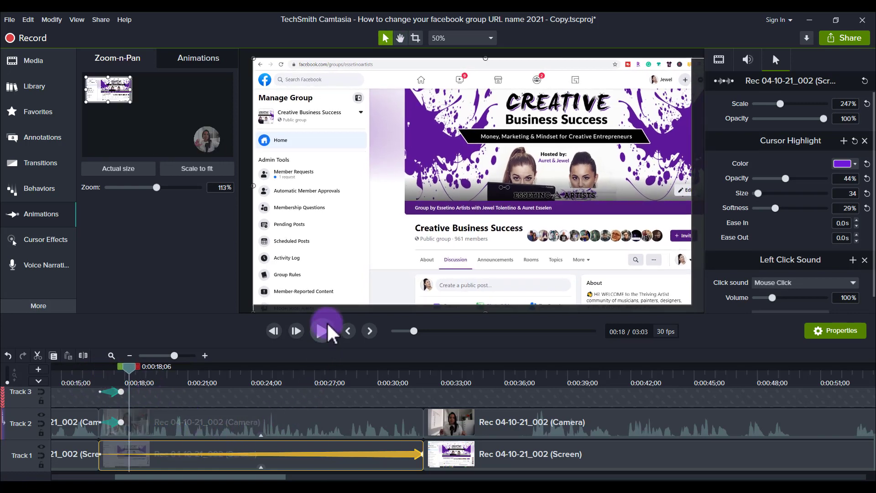
click(113, 421)
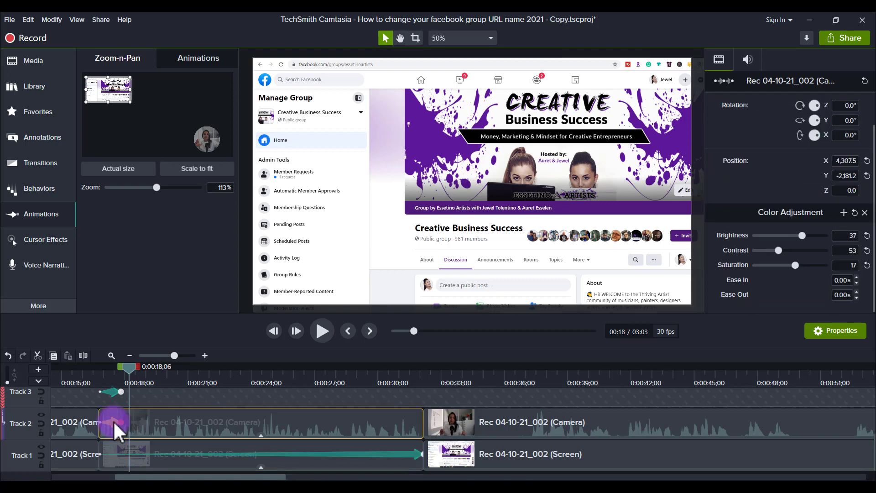
click(104, 388)
click(114, 391)
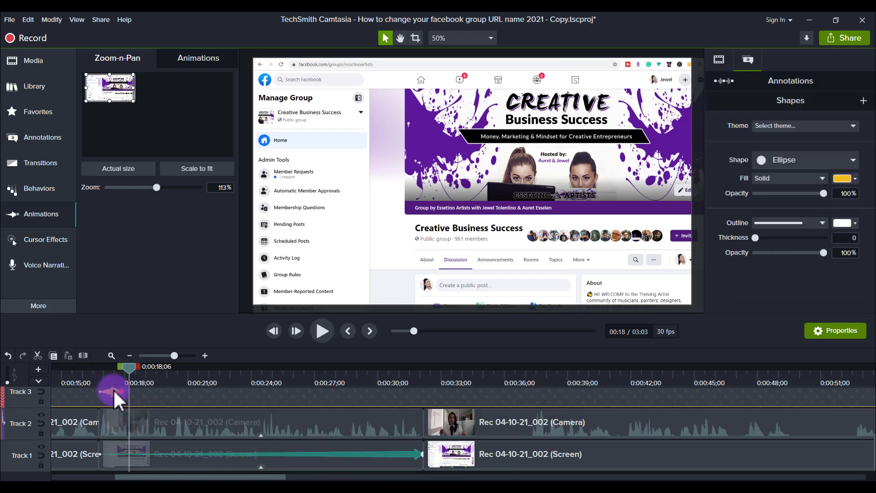
key(Delete)
Replay the screen zoom from 0:00:16;24 and stop at 0:00:22;25 to check that the webcam circle stays in place.
click(99, 368)
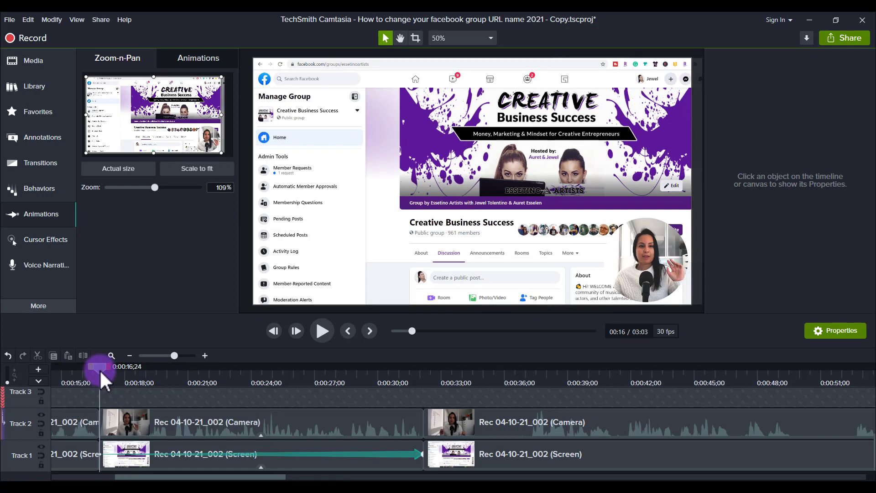
key(space)
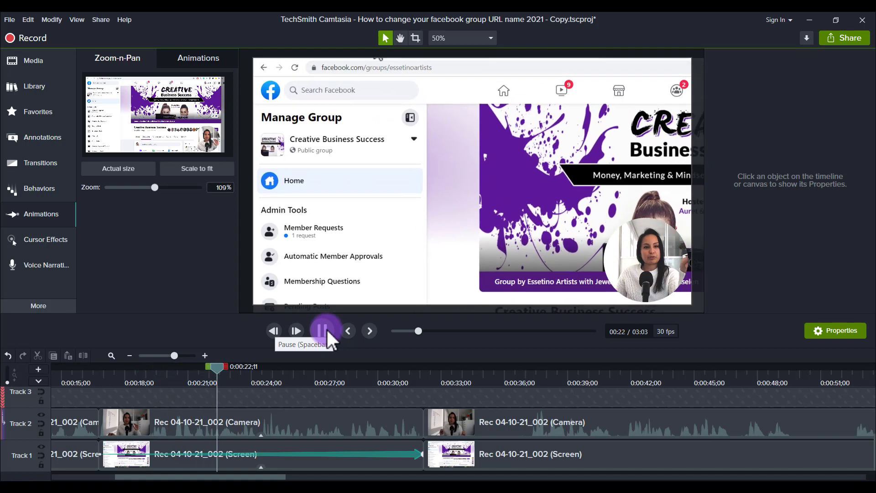
click(327, 328)
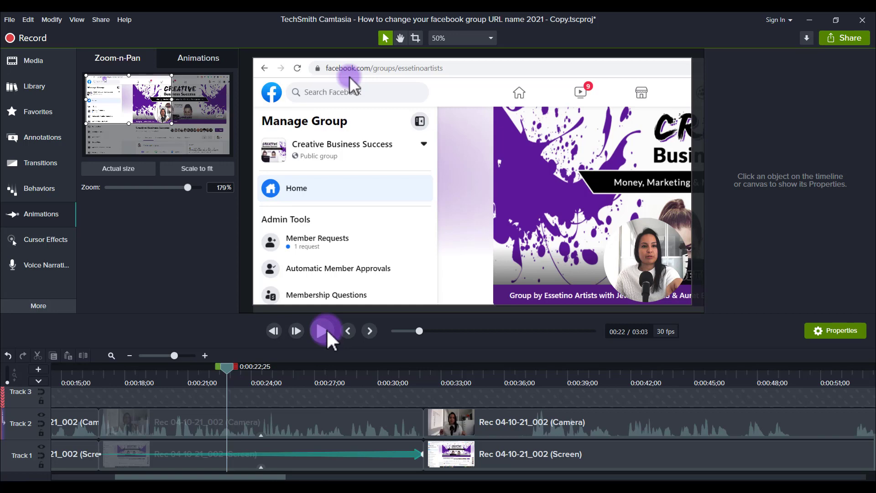
Split the camera clip on Track 2 and the screen clip on Track 1 at 0:00:33;06.
click(441, 374)
drag(441, 374, 446, 377)
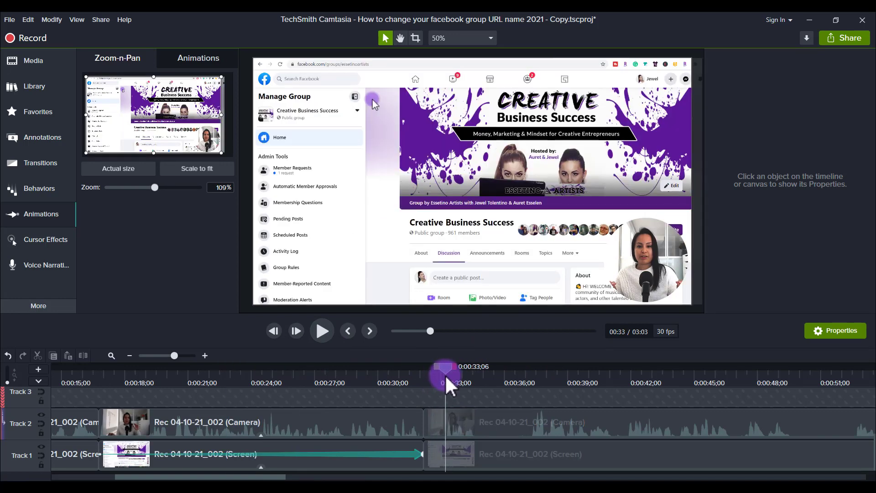
click(385, 463)
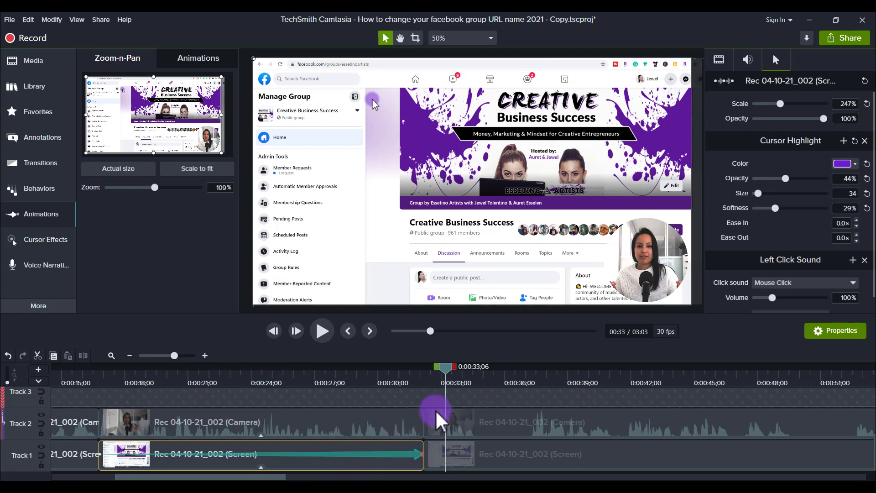
click(511, 418)
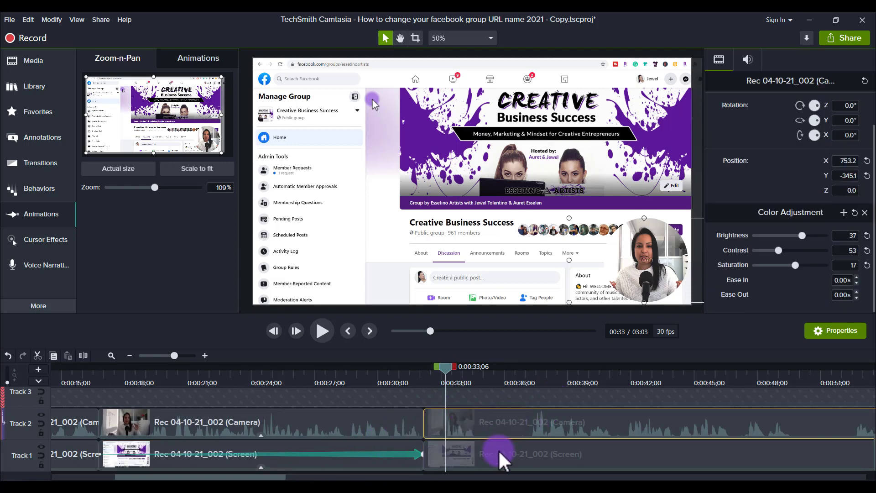
click(498, 450)
click(471, 427)
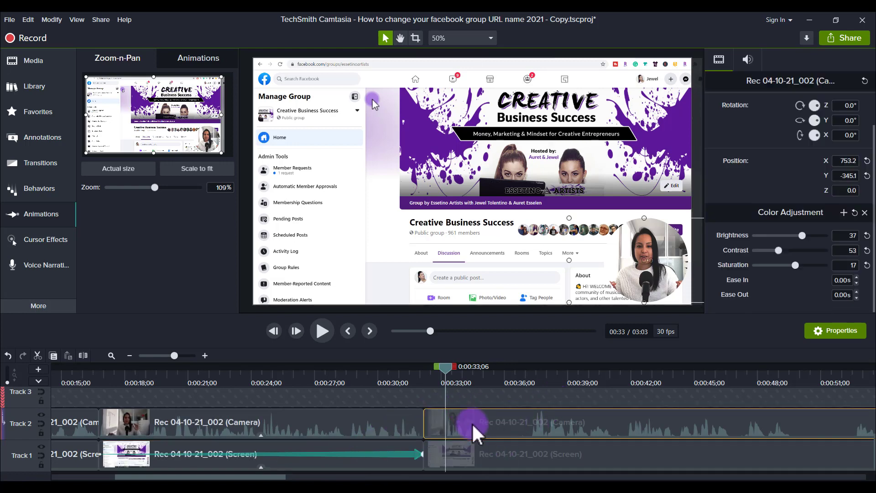
ctrl+click(486, 473)
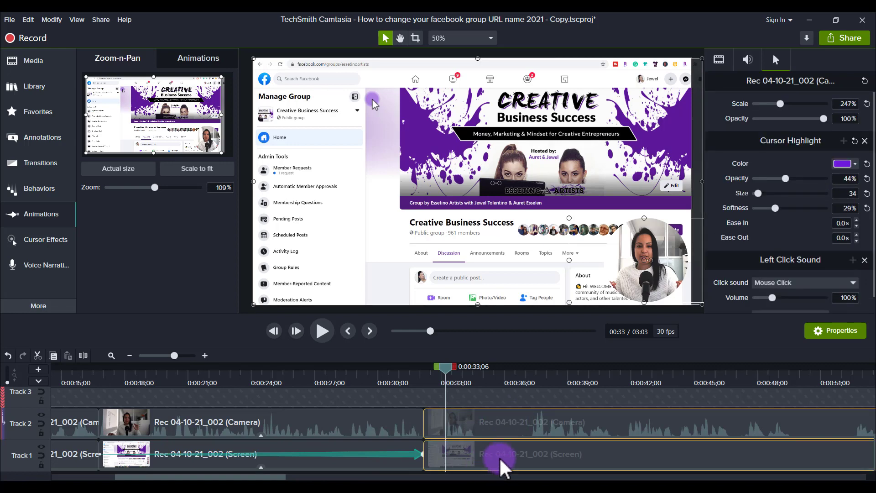
key(s)
Ripple-delete the short camera and screen segments between 0:00:32;05 and 0:00:33;06.
click(434, 421)
ctrl+click(439, 458)
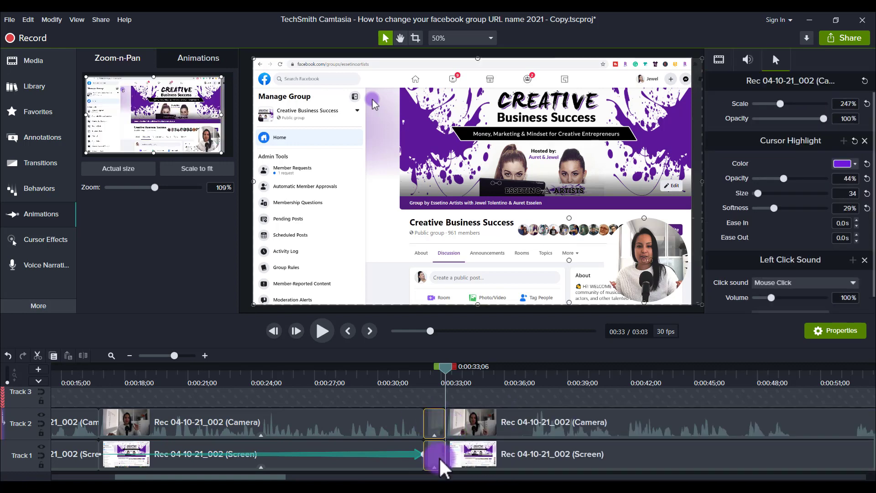
key(ctrl+Delete)
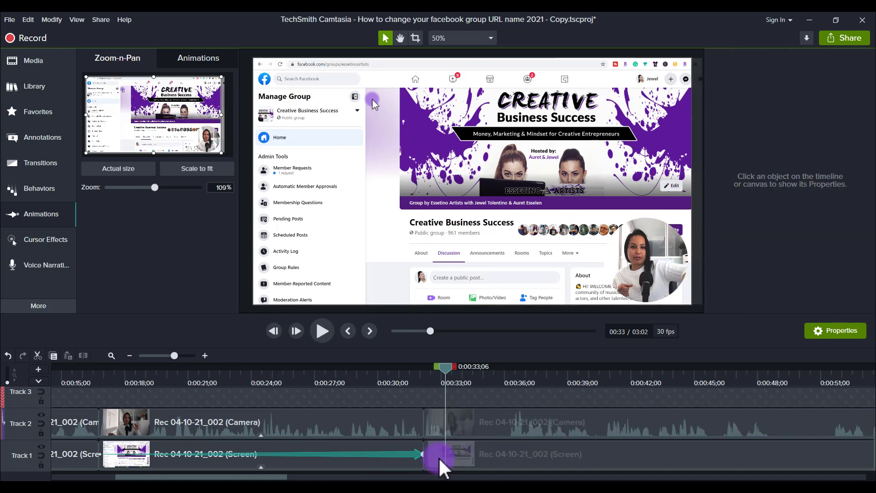
Replay the new cut, step back to 0:00:33;19, and split the Track 2 camera and Track 1 screen clips there.
click(415, 373)
key(space)
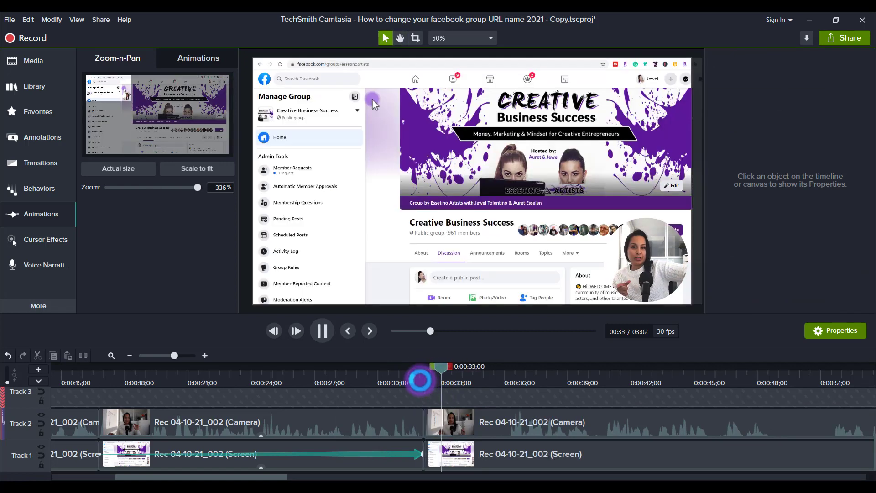
click(484, 454)
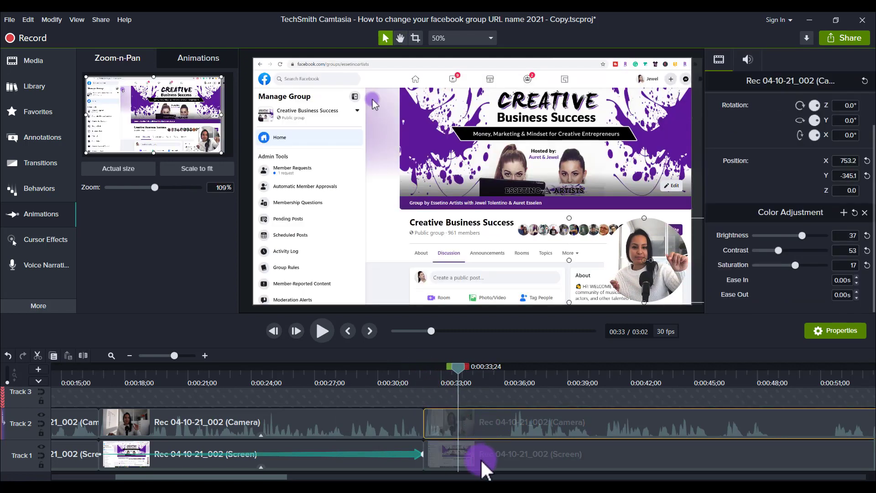
key(comma)
key(comma)
key(comma)
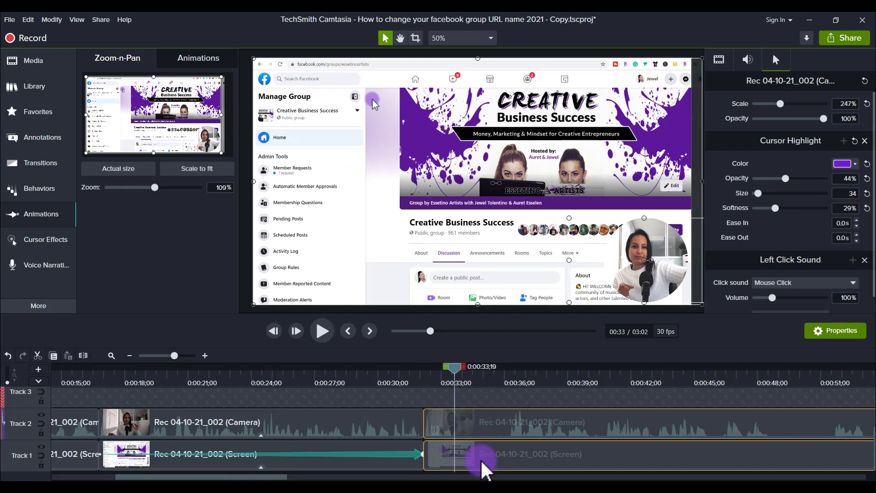
key(s)
Split the camera and screen clips following the 0:00:33;19 cut again at 0:00:36;06.
click(489, 417)
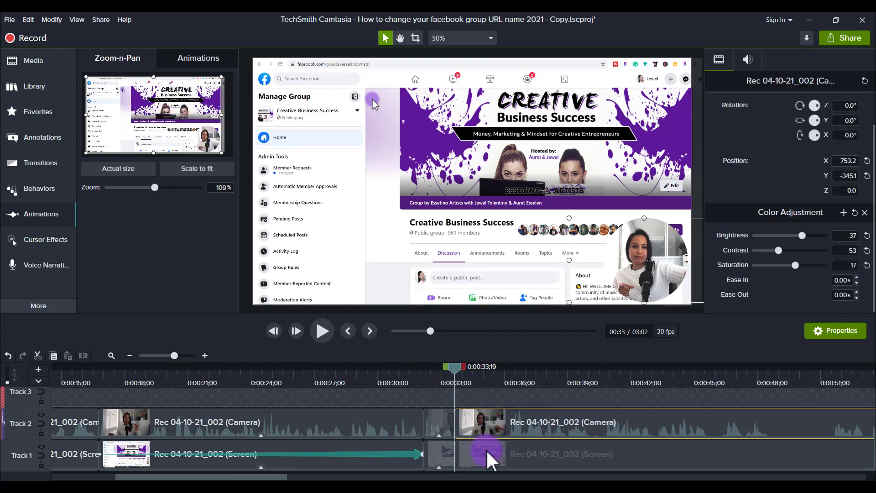
ctrl+click(487, 451)
drag(502, 377, 511, 378)
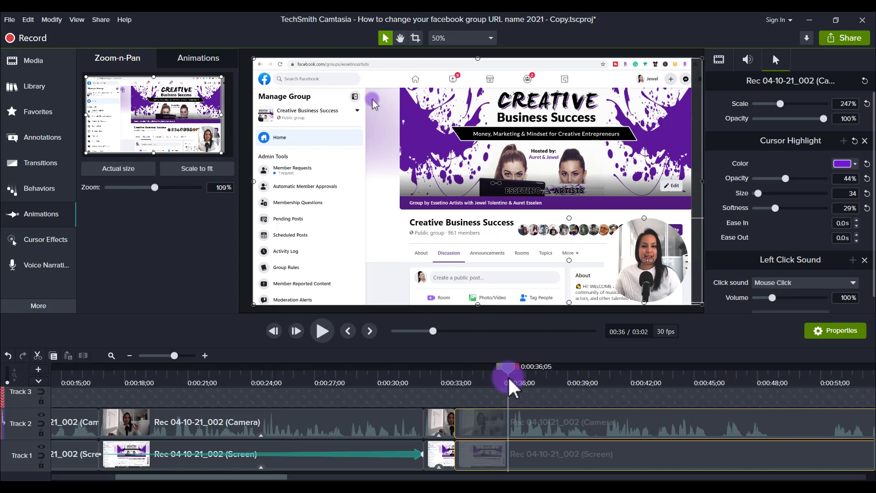
key(s)
Ripple-delete the camera and screen segments between 0:00:33;19 and 0:00:36;06.
click(494, 422)
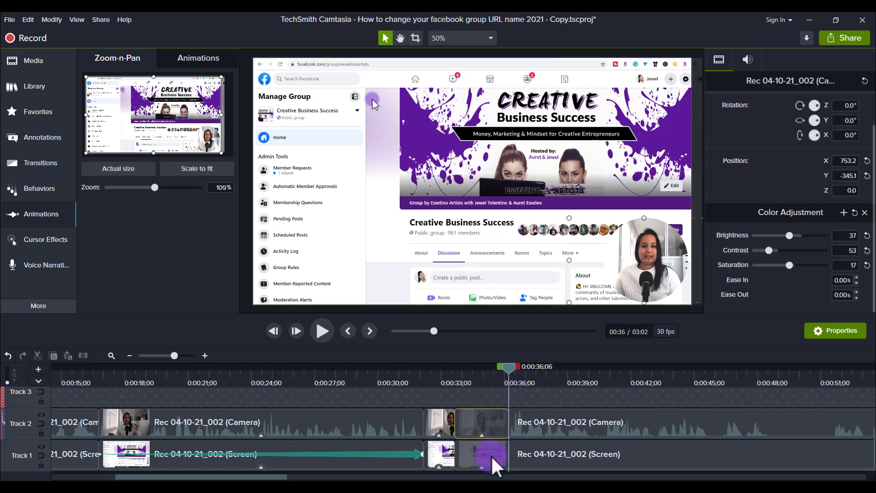
ctrl+click(492, 455)
key(ctrl+Delete)
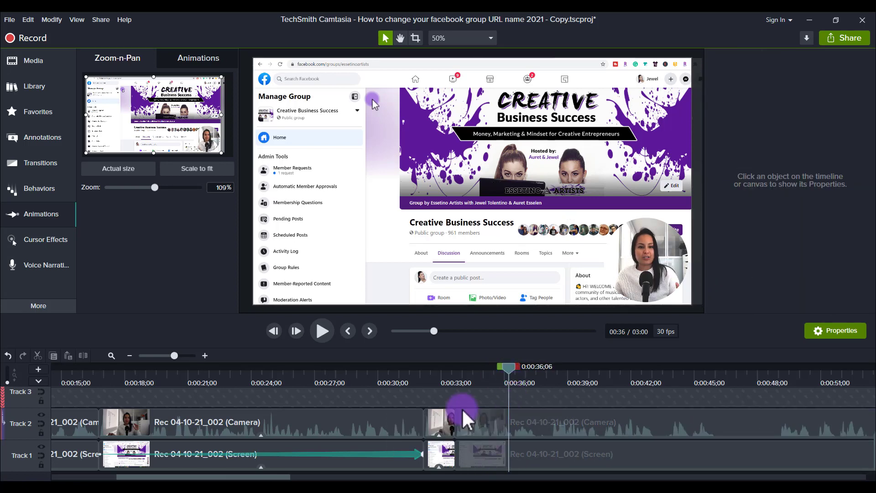
Play back from just before the 0:00:33;19 cut and stop at 0:00:46;03, where the group settings page is open.
click(445, 381)
key(space)
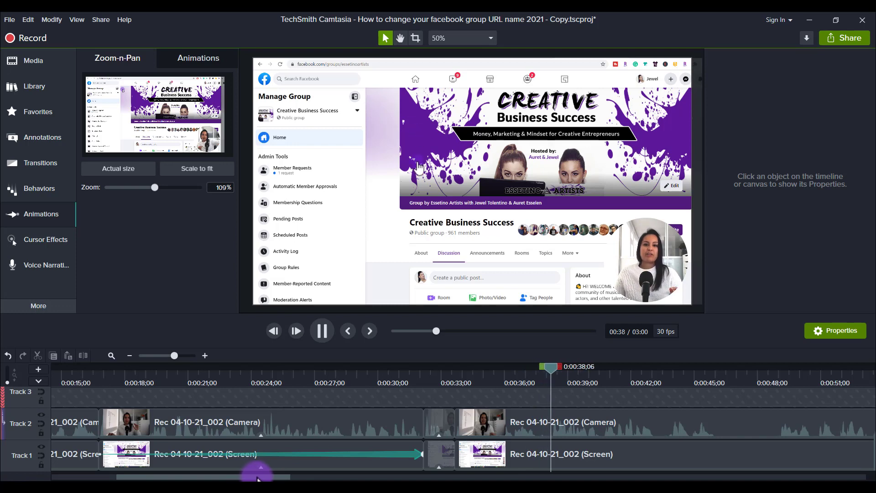
drag(254, 476, 336, 480)
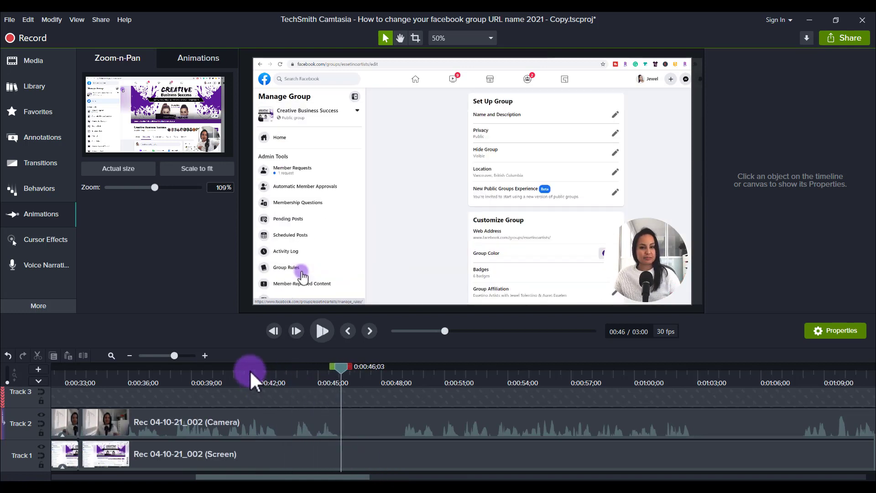
key(space)
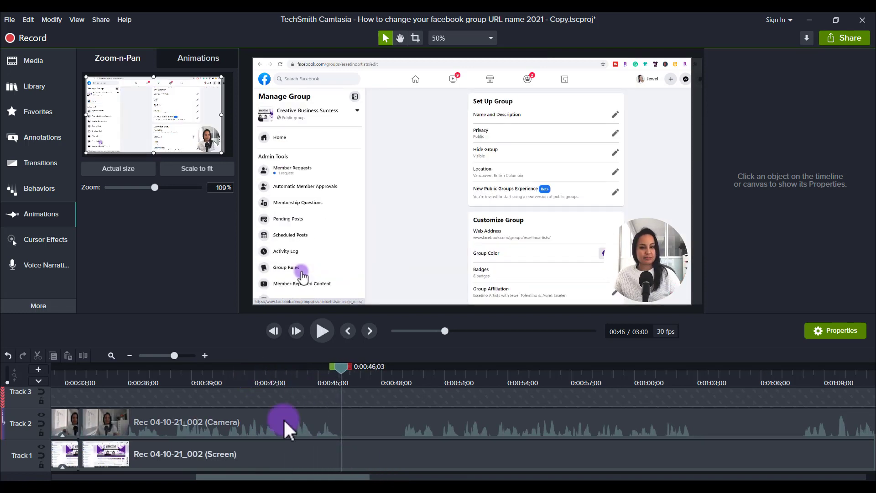
Replay from 0:00:45;06 and split the camera and screen clips at 0:00:46;07, where the speaking pauses.
click(322, 375)
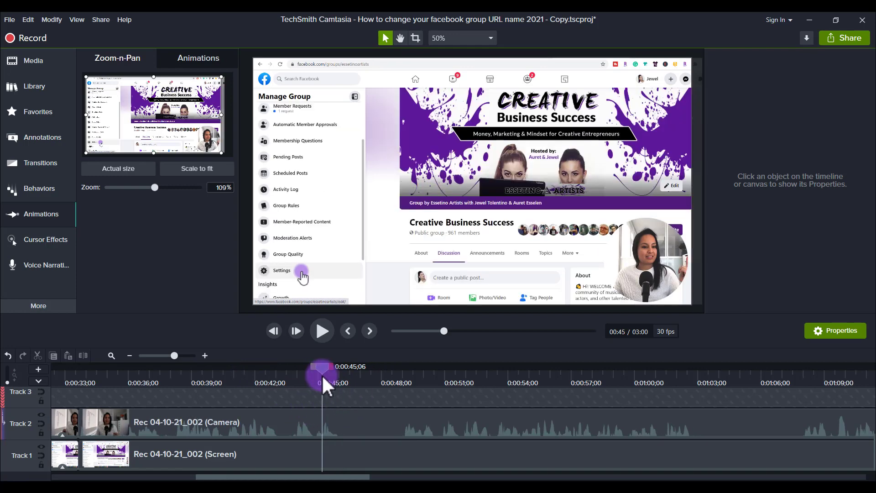
key(space)
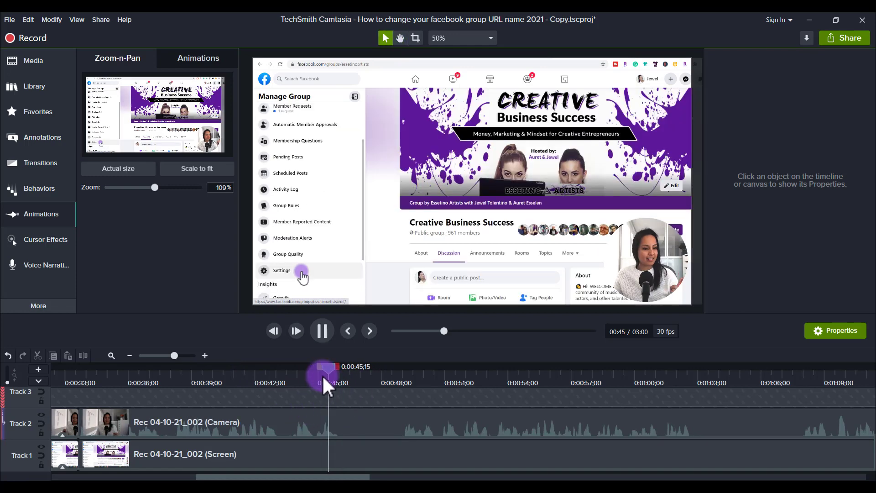
key(space)
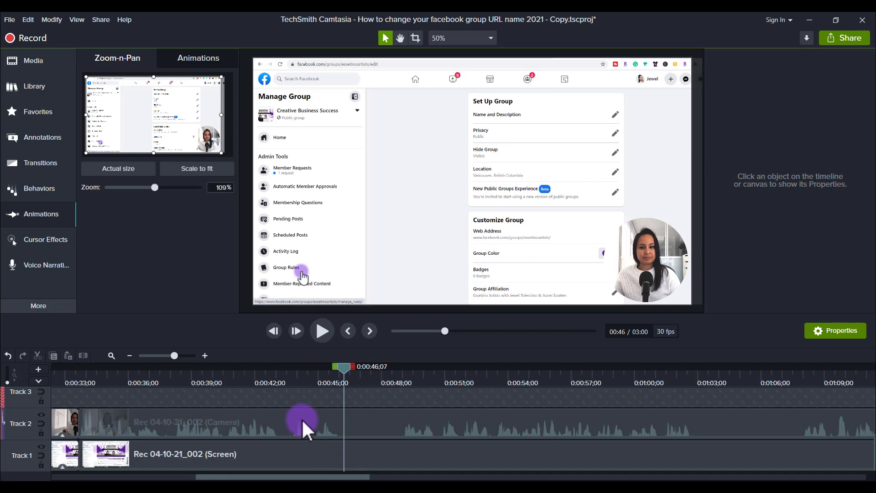
click(298, 442)
key(s)
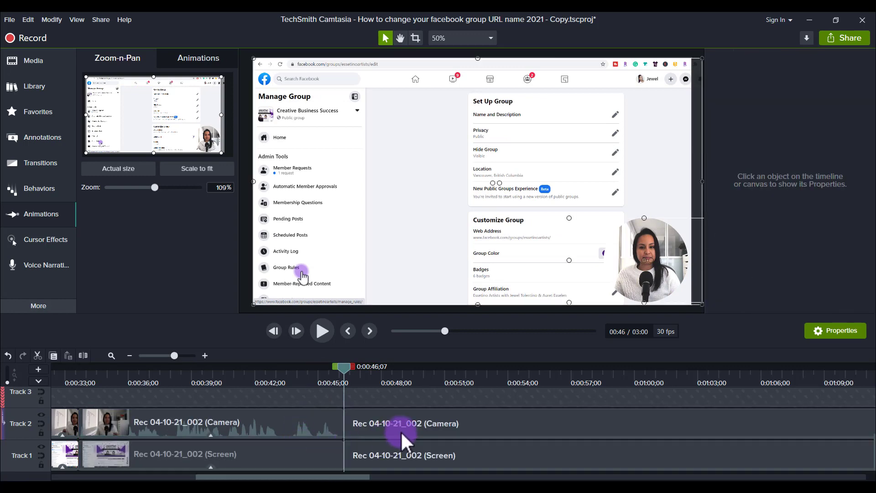
Split the camera and screen clips at 0:00:49;01, just before the speech resumes.
click(400, 429)
click(400, 456)
click(390, 383)
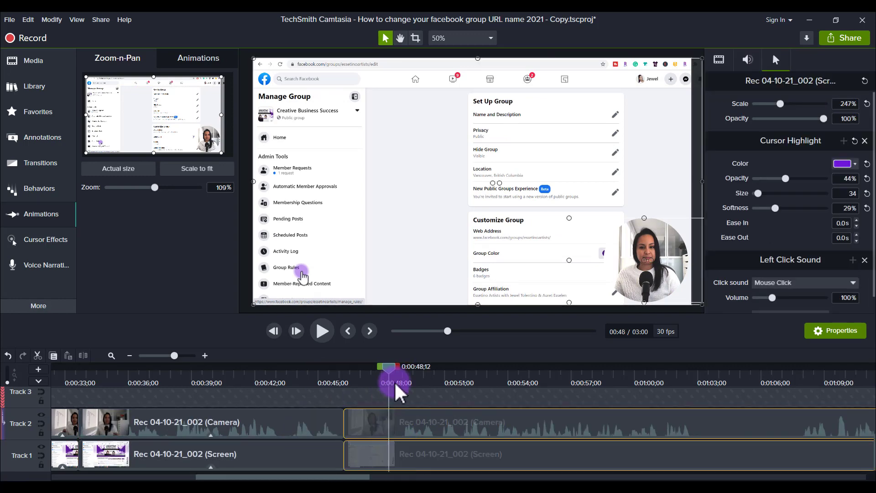
key(s)
Ripple-delete the silent camera and screen segments between 0:00:46;07 and 0:00:49;01.
click(382, 423)
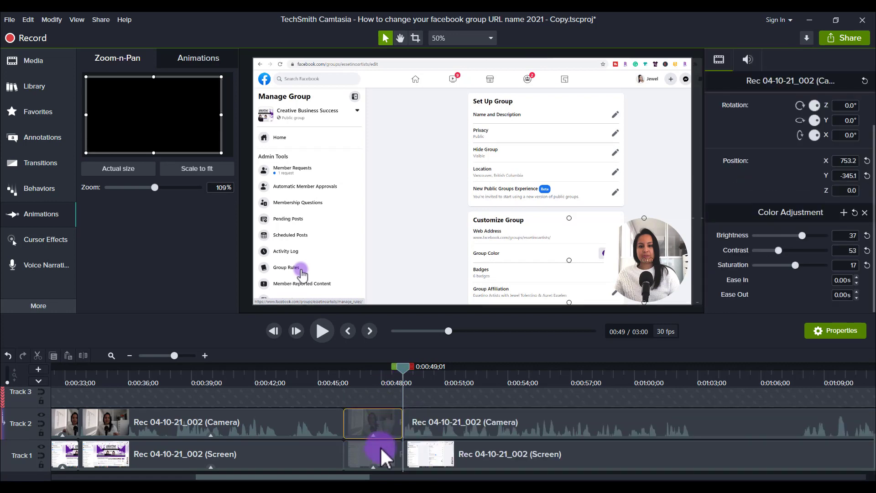
click(379, 446)
key(ctrl+BackSpace)
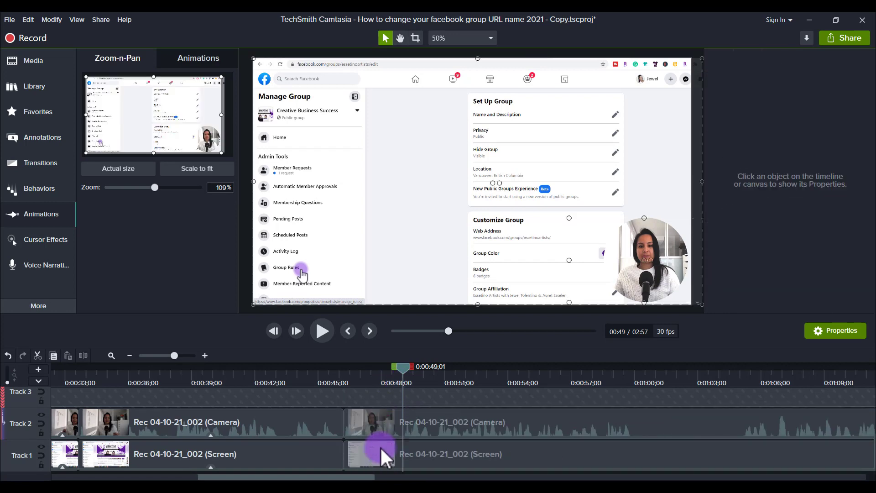
Play back from about 0:00:45 across the new cut and stop at 0:00:59;29 to review the web address explanation.
click(323, 366)
key(space)
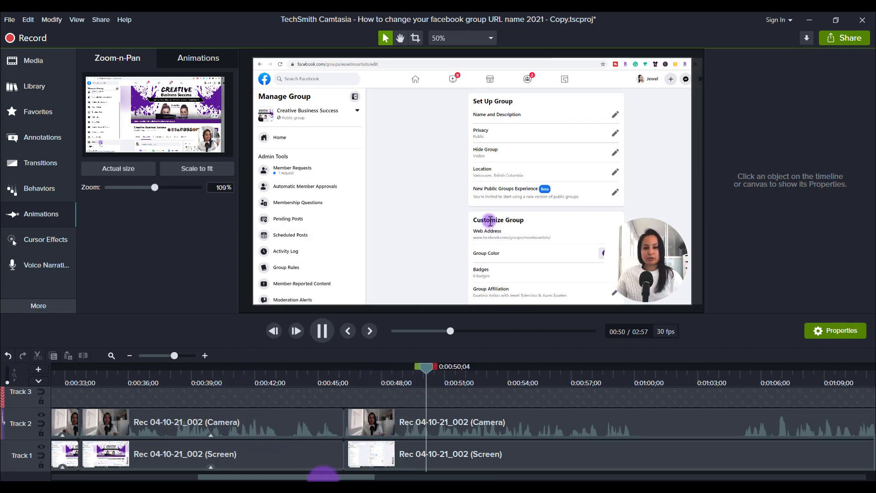
drag(322, 478, 364, 477)
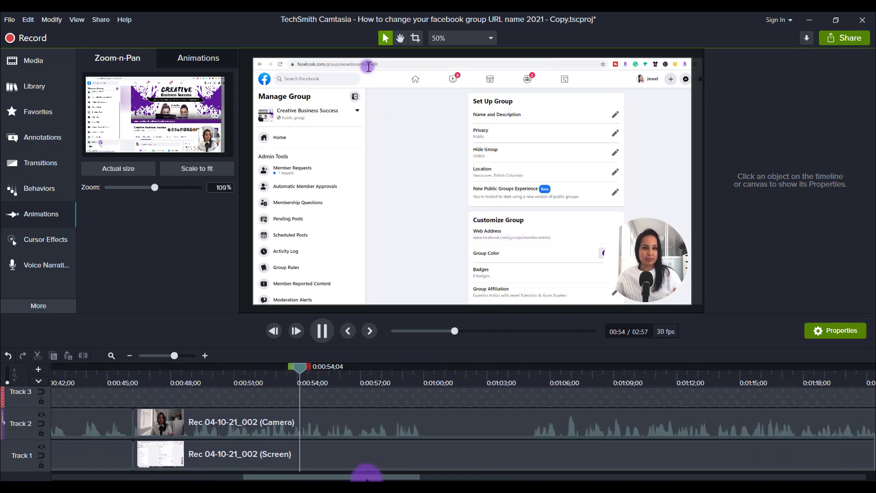
click(317, 330)
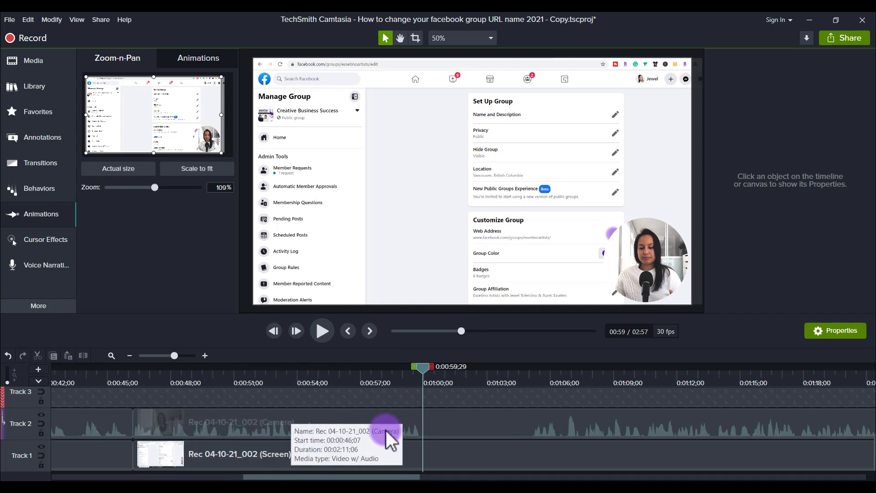
Split the camera and screen clips at 0:00:59;29, where the speech pauses.
drag(418, 382, 410, 377)
key(h)
key(space)
key(space)
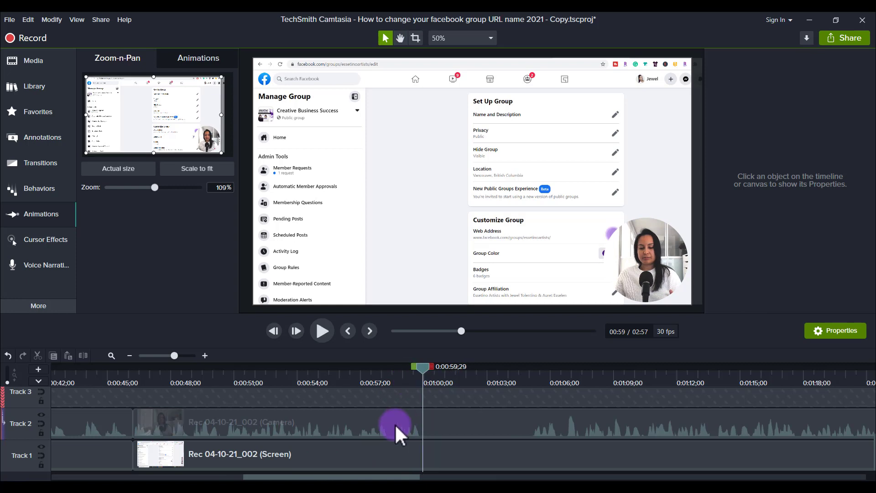
click(395, 424)
ctrl+click(381, 456)
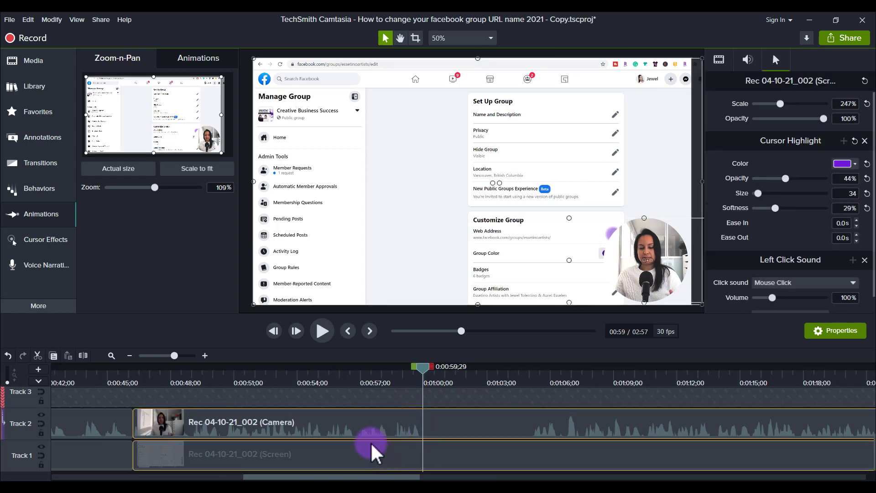
key(s)
Split the camera and screen clips at 0:01:05;04 and ripple-delete both silent segments between 0:00:59;29 and that cut.
click(489, 416)
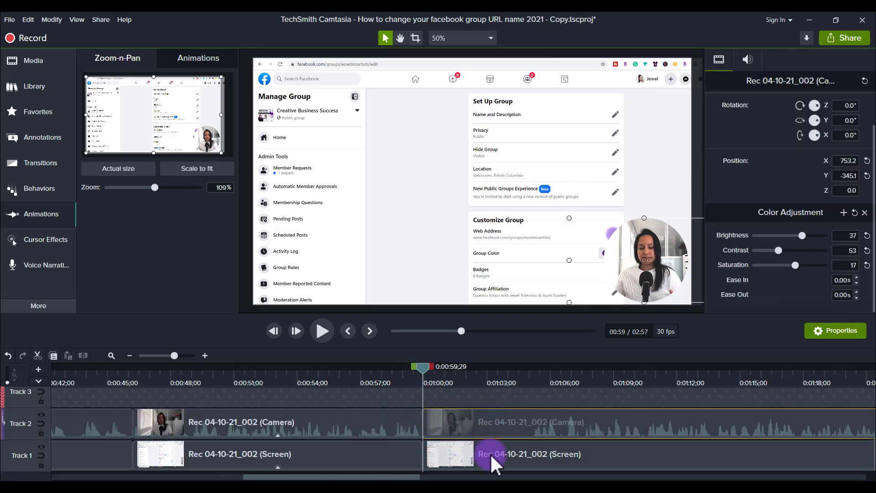
ctrl+click(490, 453)
drag(511, 364, 532, 367)
key(s)
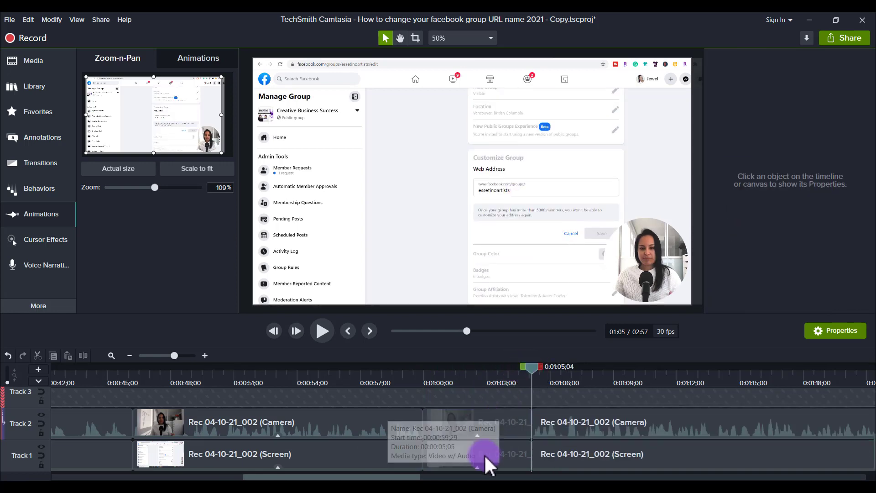
click(484, 454)
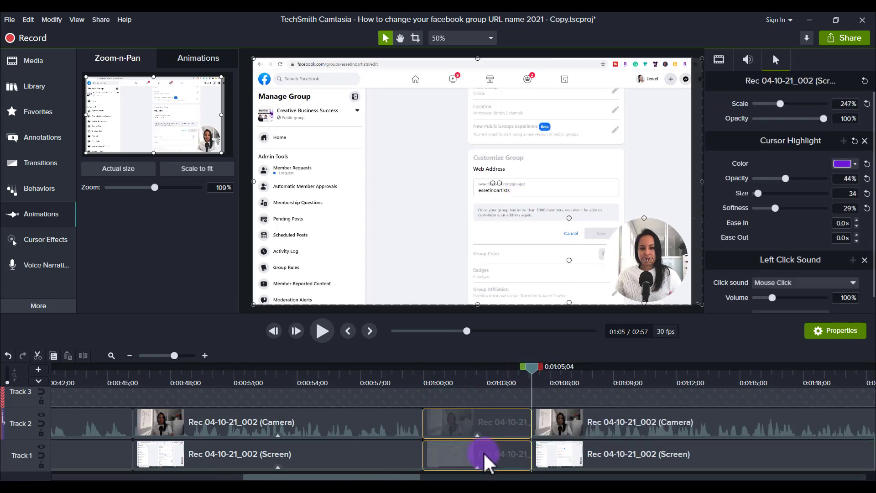
key(ctrl+BackSpace)
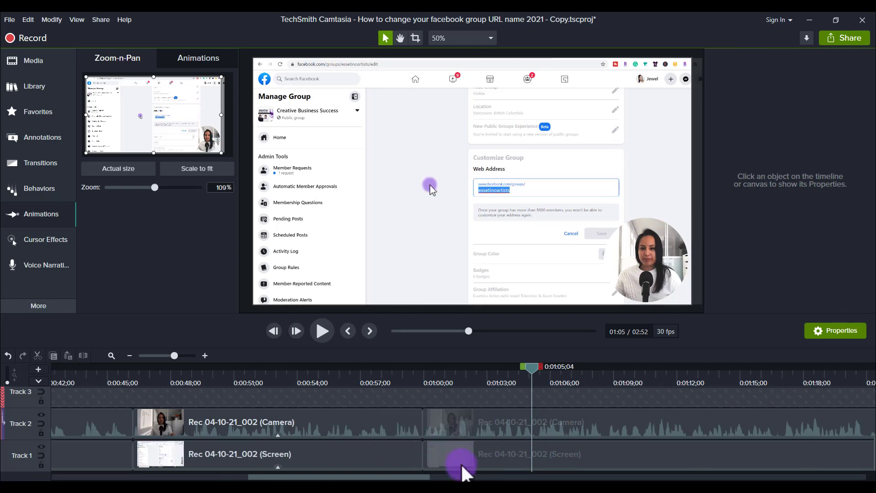
Split the circular webcam mask shape on Track 3 at 0:00:46;19.
click(141, 371)
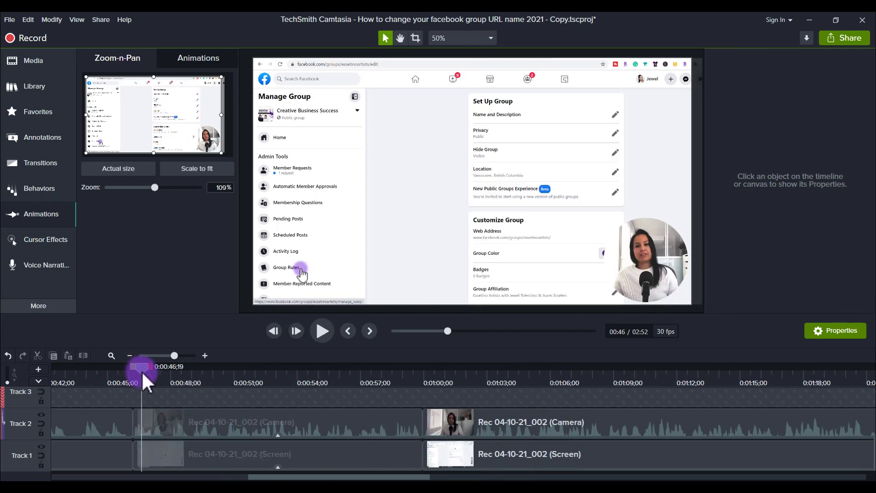
click(225, 426)
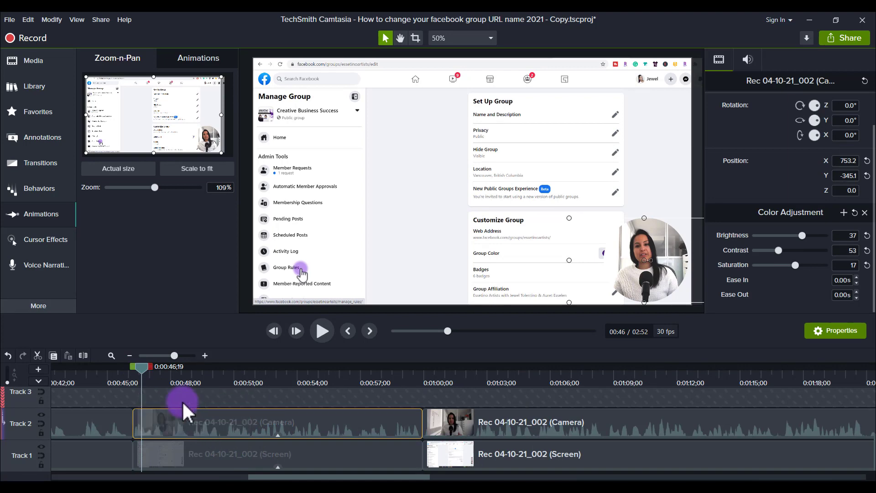
scroll(182, 401, up, 1)
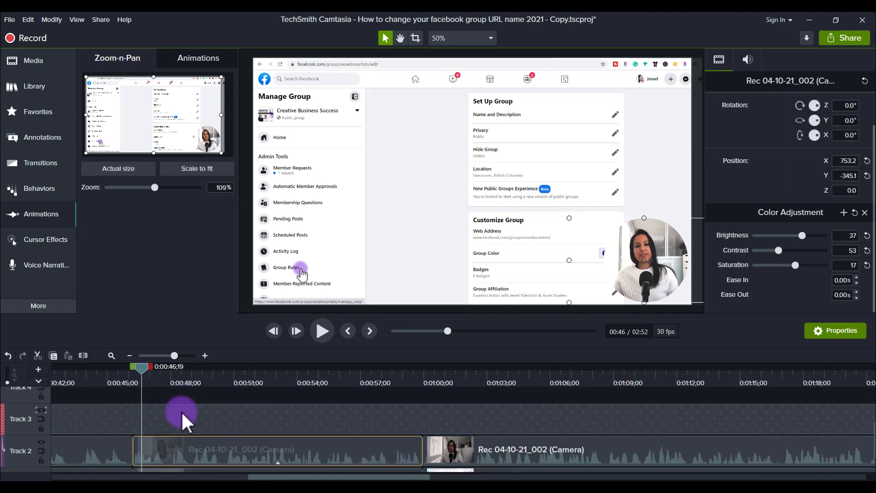
click(157, 407)
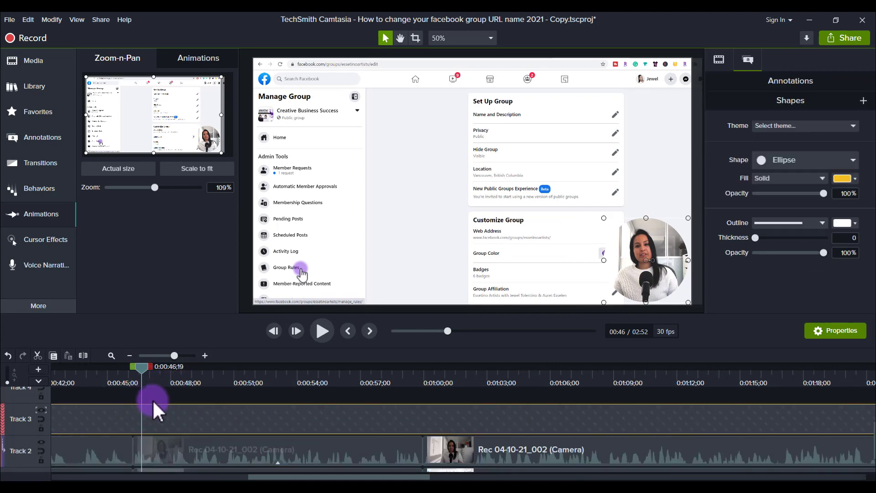
click(300, 395)
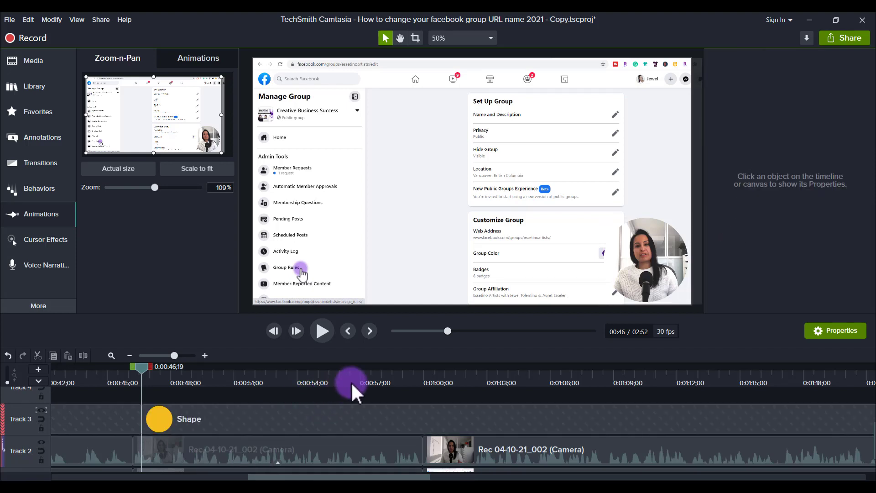
Split the mask shape near 0:00:59;14 and trim the middle piece to match the camera clip between 0:00:46;07 and 0:00:59;29.
click(408, 374)
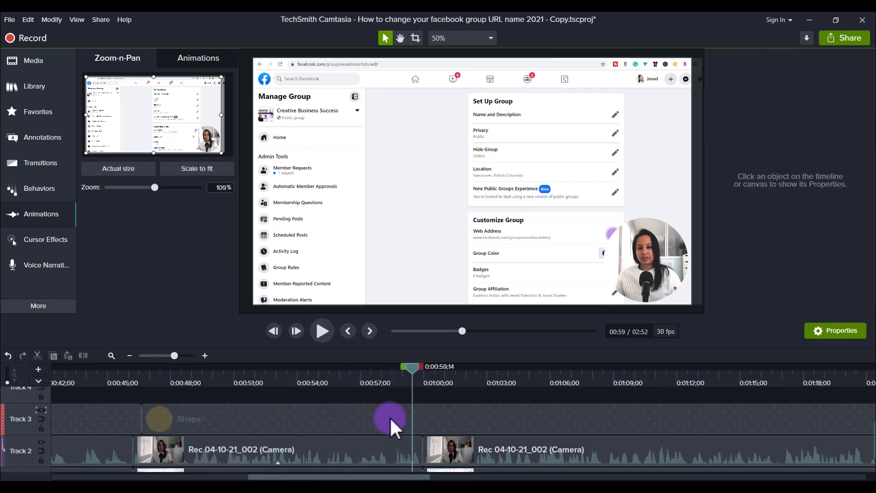
click(418, 414)
drag(412, 417, 421, 419)
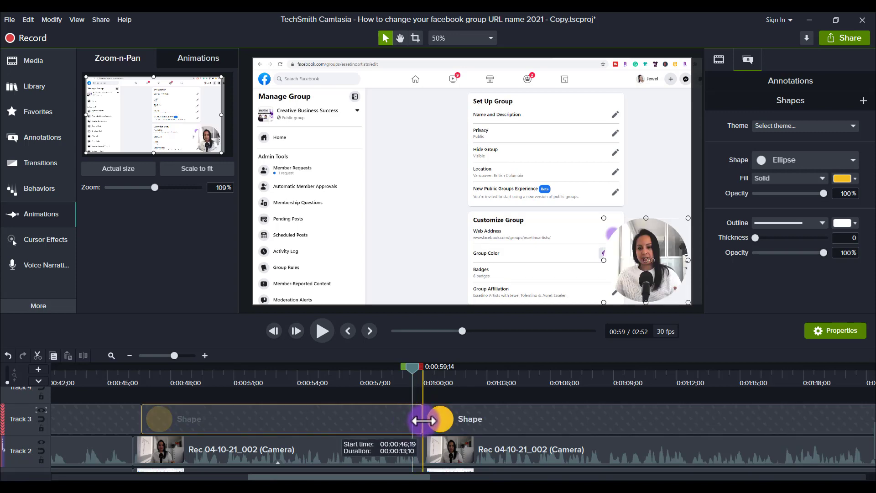
drag(140, 419, 133, 417)
Move the middle camera clip and its mask shape straight up together until the Web Address edit icon is uncovered.
click(234, 450)
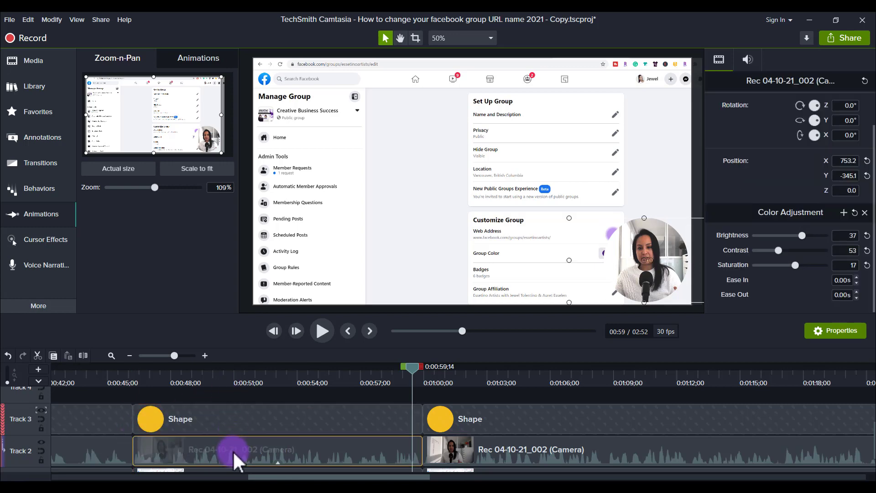
ctrl+click(253, 426)
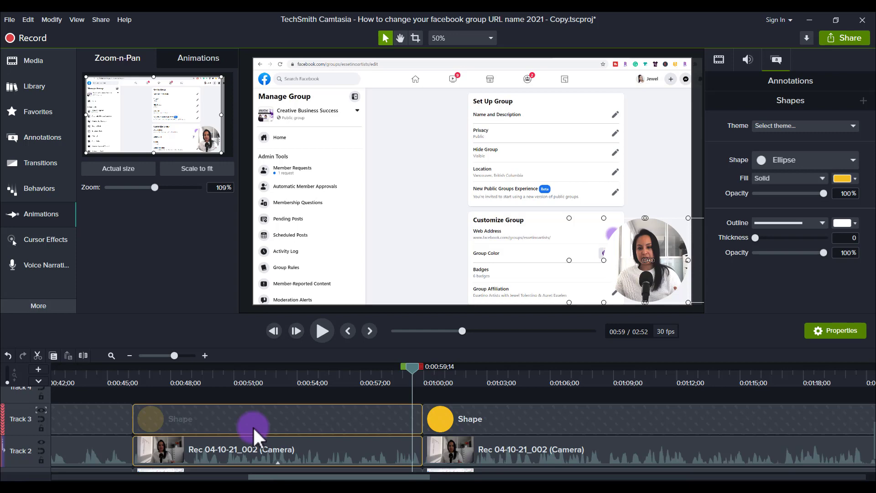
key(Up)
key(Up)
key(Up)
key(Up)
key(Up)
key(Up)
key(Up)
key(Up)
key(Up)
key(Up)
key(Up)
key(Up)
key(Up)
key(Up)
key(Up)
key(Up)
key(Up)
key(Up)
key(Up)
key(Up)
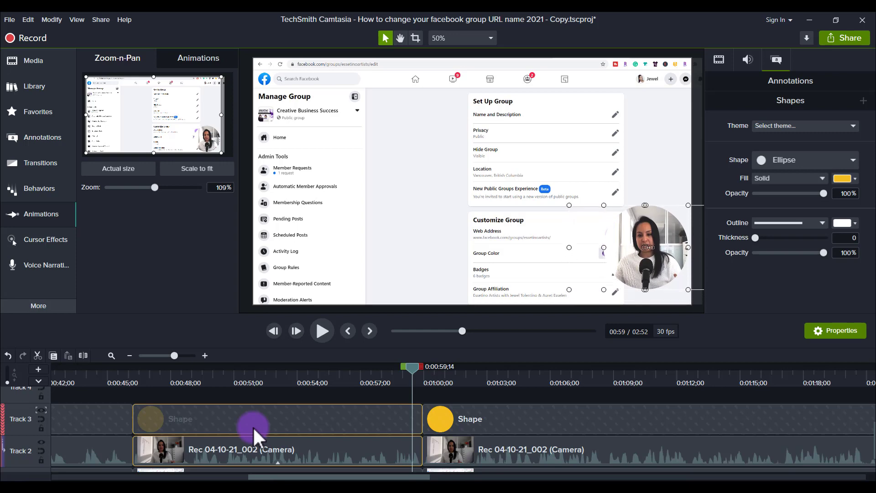
key(Up)
key(Up)
key(Up)
key(Up)
key(Up)
key(Up)
key(Up)
key(Up)
key(Up)
key(Up)
key(Up)
key(Up)
key(Up)
key(Up)
key(Up)
key(Up)
key(Up)
key(Up)
key(Up)
key(Up)
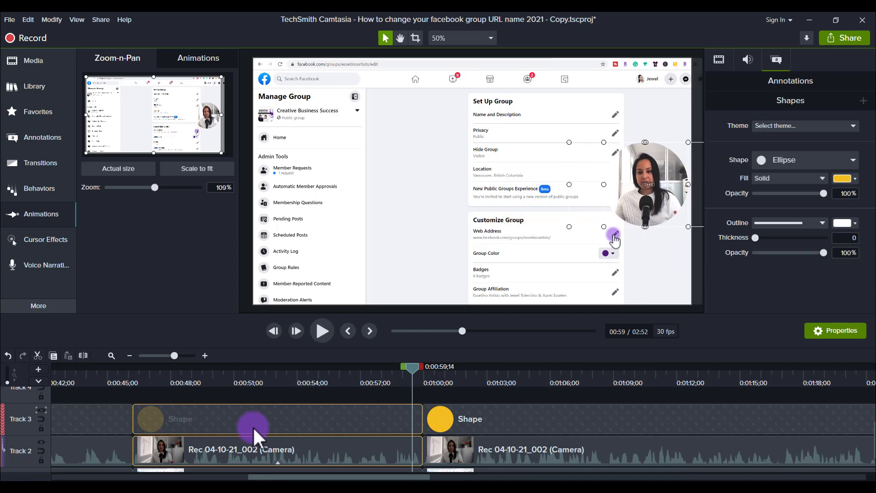
Play back from 0:00:45;06 to review the repositioned webcam and the cuts, and stop at the pause at 0:01:30;00.
click(111, 366)
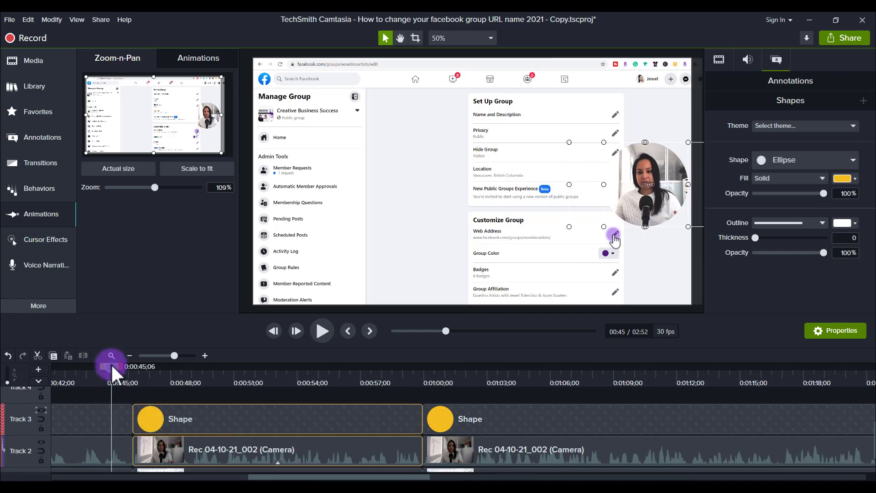
key(space)
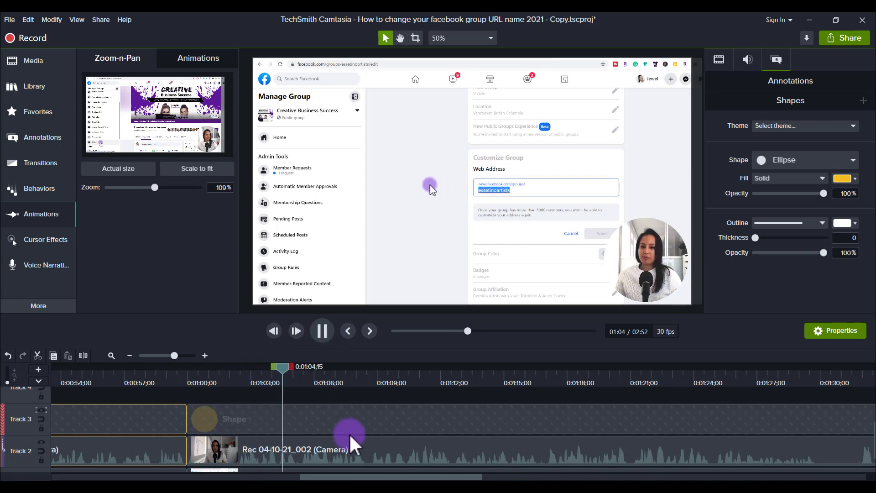
drag(366, 478, 406, 477)
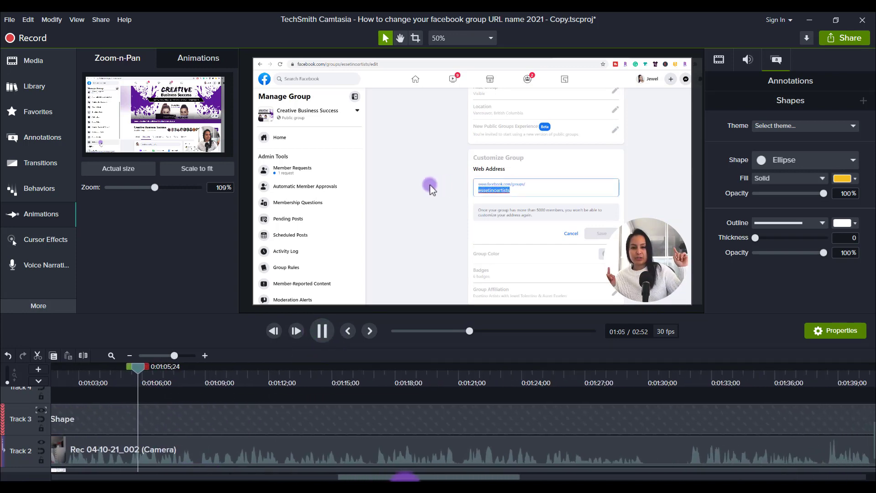
scroll(437, 429, down, 2)
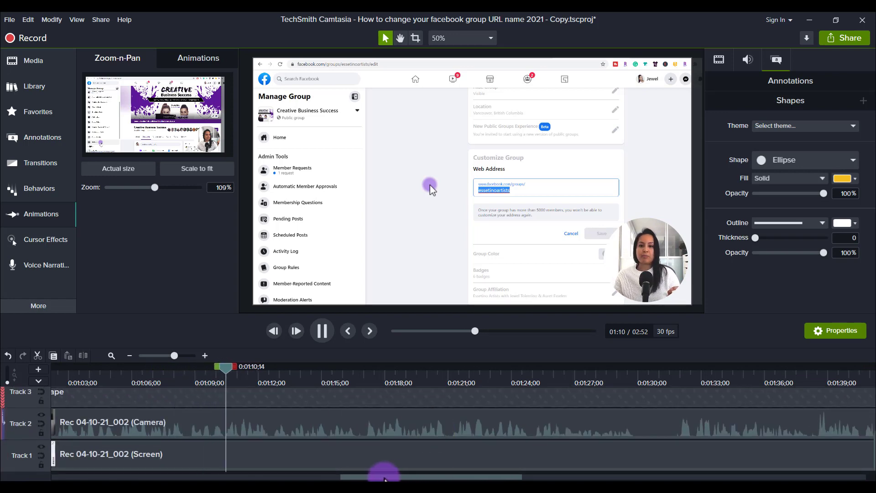
drag(384, 478, 401, 477)
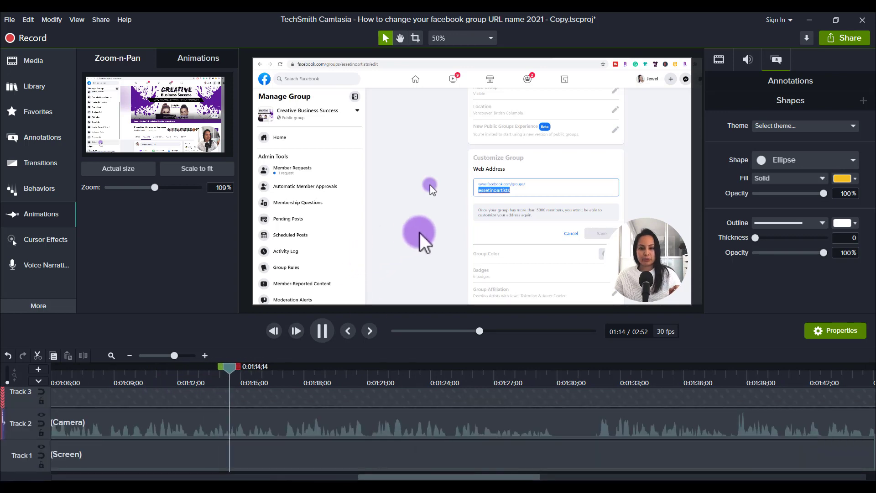
drag(495, 479, 534, 479)
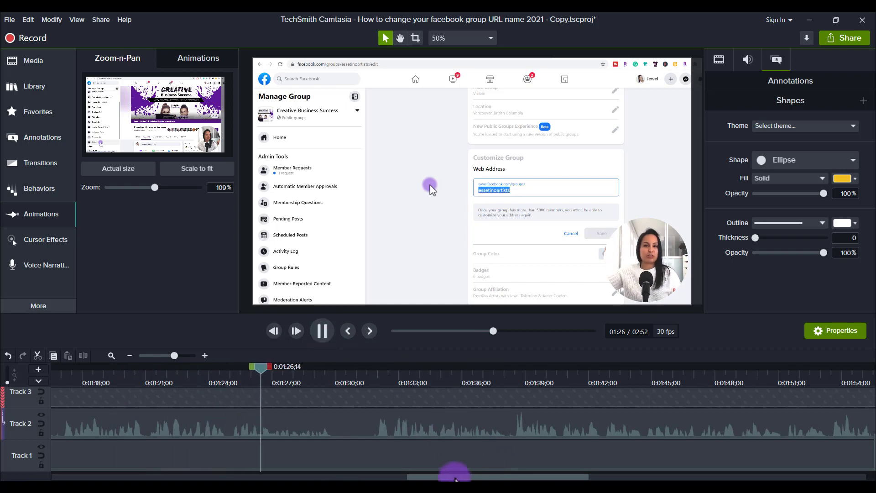
drag(453, 478, 461, 478)
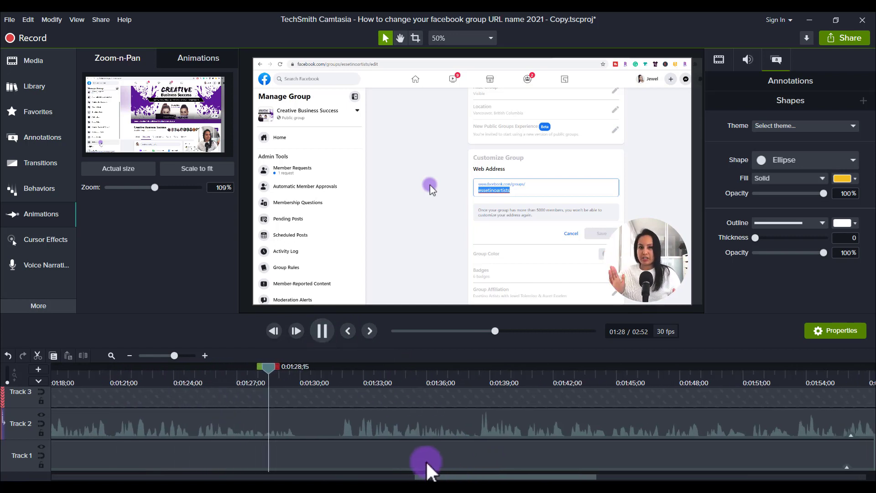
key(space)
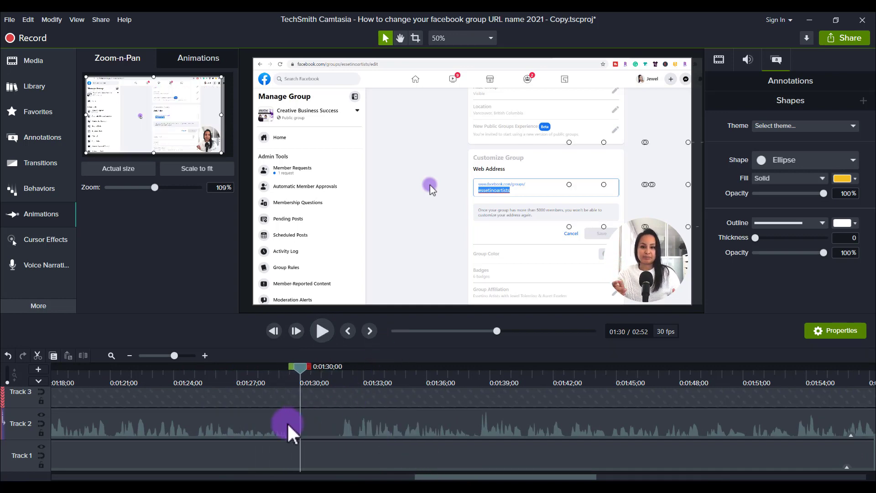
Split the camera and screen clips at 0:01:30;00, where the speaking stops.
click(273, 437)
click(266, 449)
key(s)
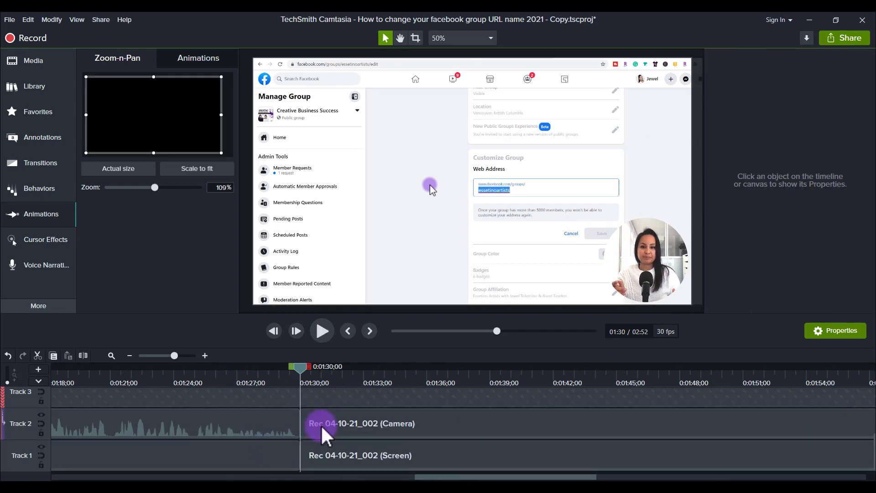
Split the camera and screen clips at 0:01:31;27 and ripple-delete both silent segments between 0:01:30;00 and that cut.
click(321, 428)
ctrl+click(325, 454)
click(344, 383)
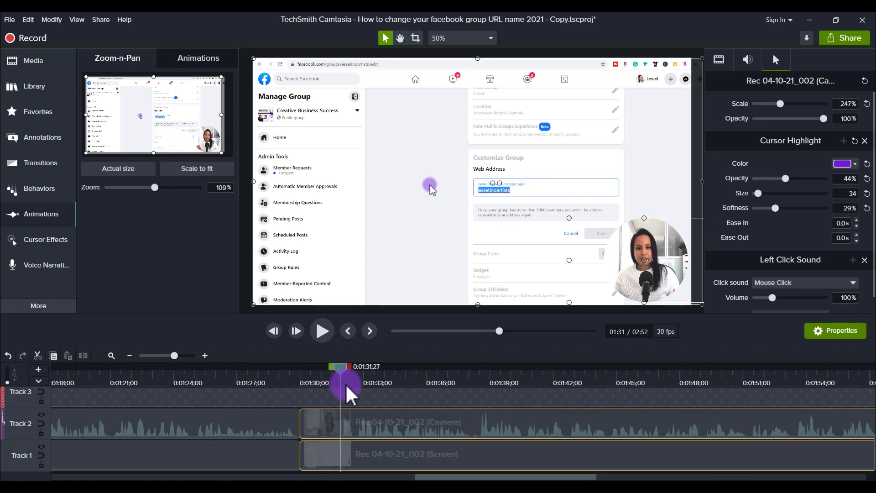
drag(344, 383, 340, 382)
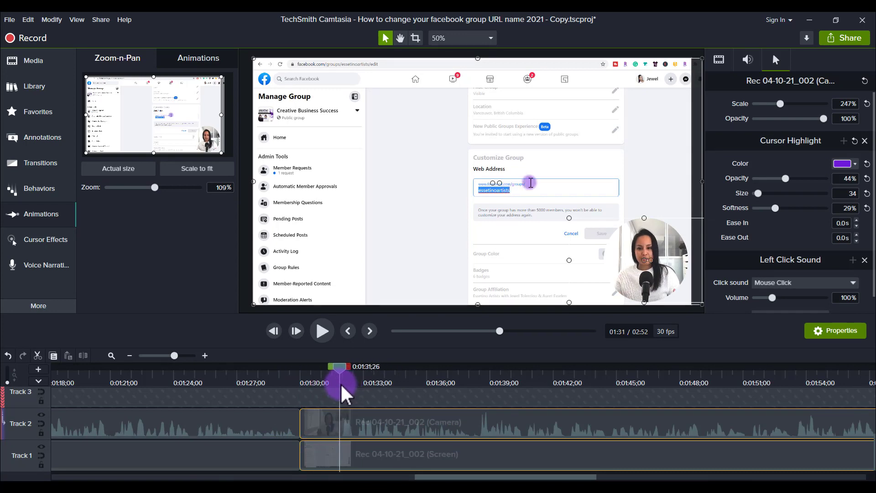
key(s)
click(322, 426)
ctrl+click(327, 447)
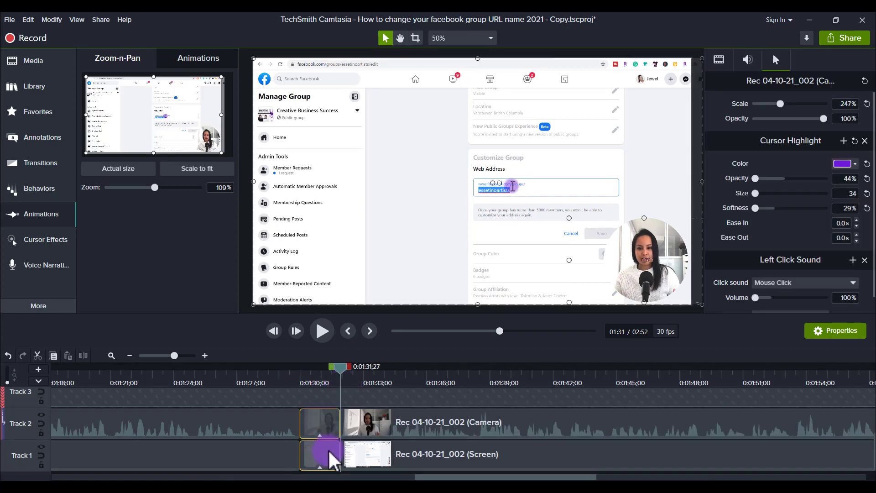
key(ctrl+Delete)
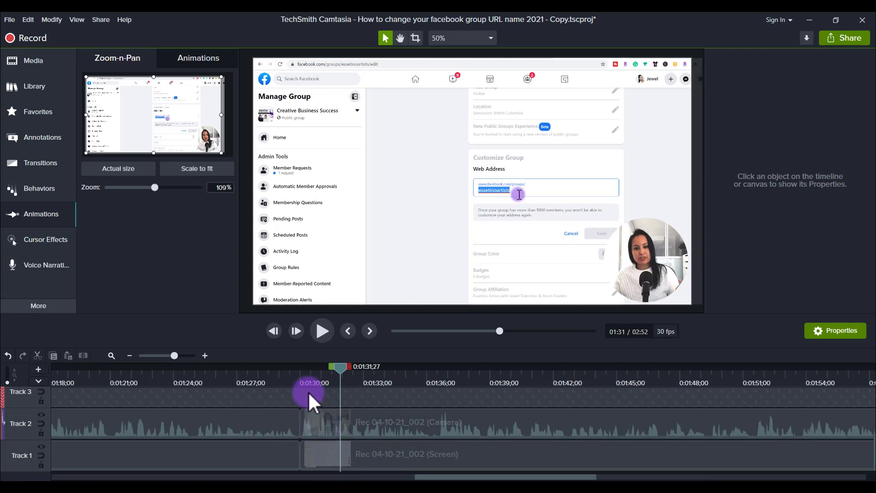
Play back from 0:01:31;27 and stop at 0:01:59;15 to review the footage for further pauses.
key(space)
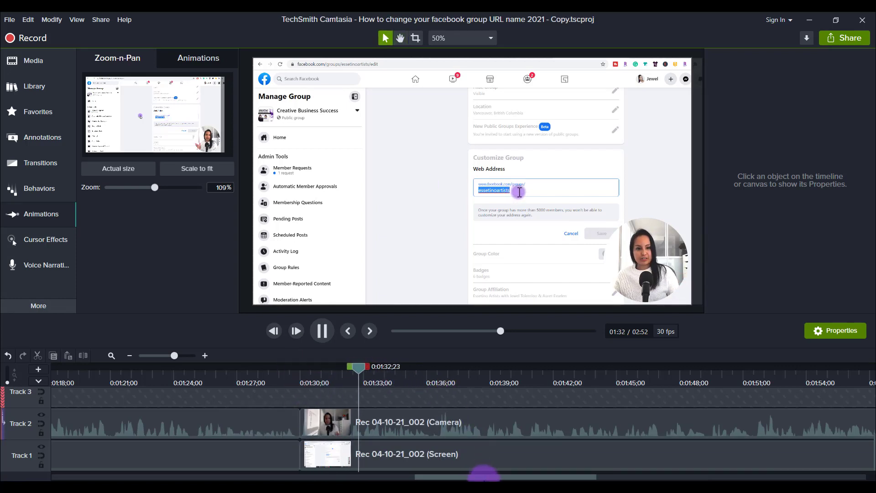
drag(484, 476, 562, 477)
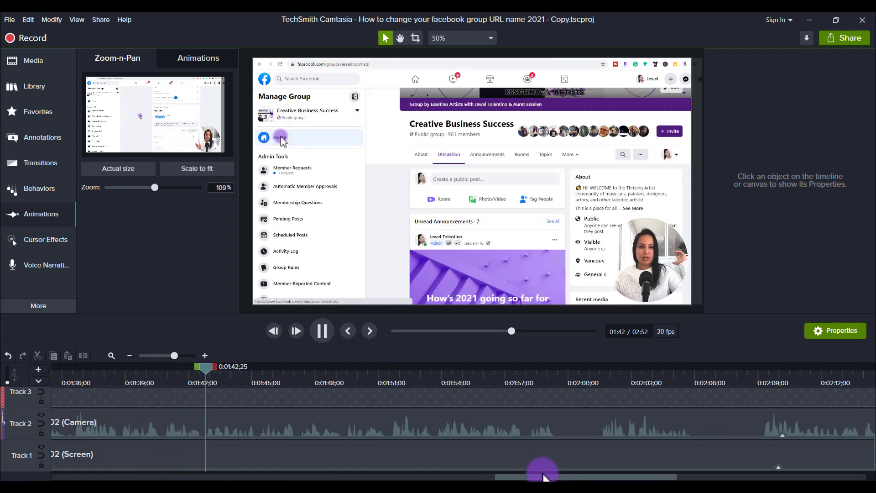
drag(533, 477, 567, 476)
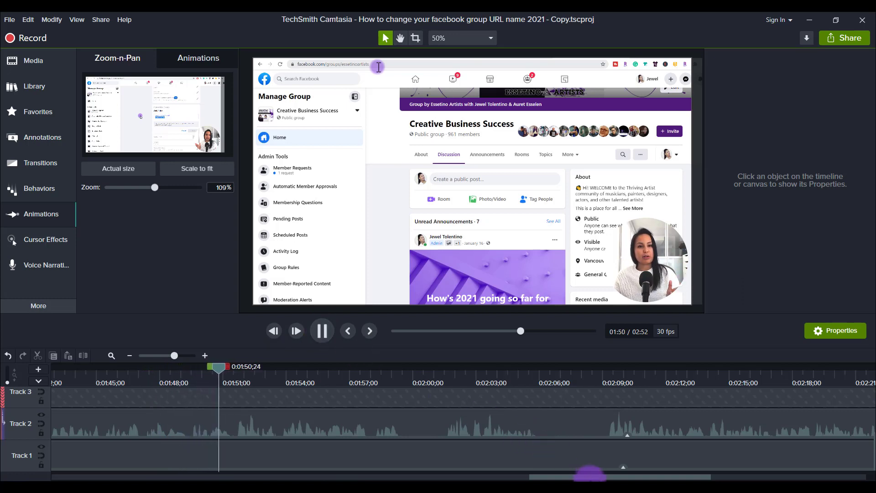
drag(590, 478, 616, 477)
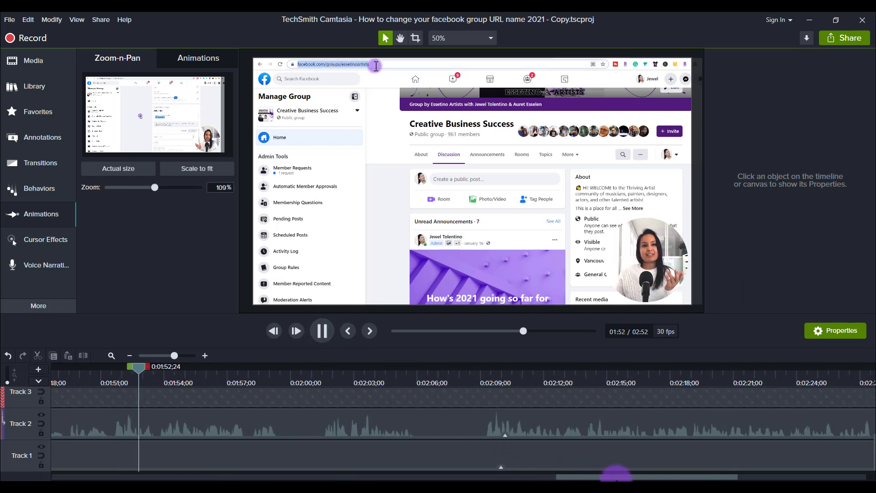
click(322, 331)
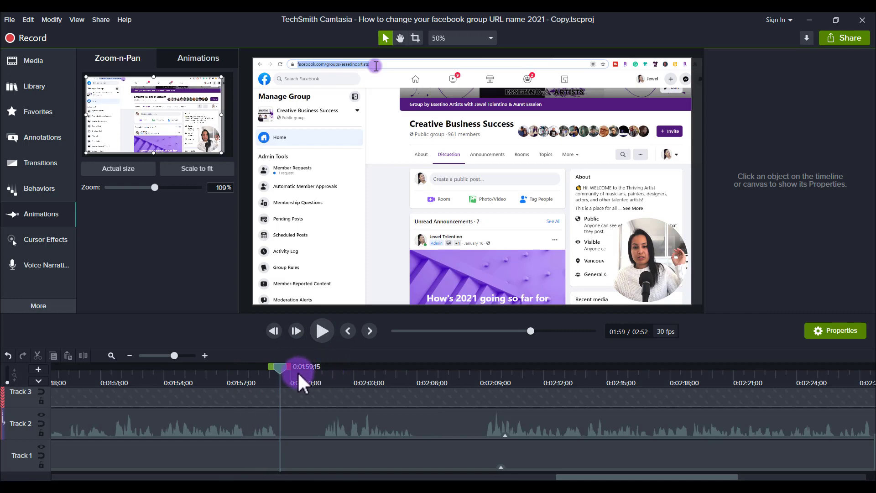
Play back short stretches between 0:01:56 and 0:02:02 to find where the unwanted section begins and ends.
key(space)
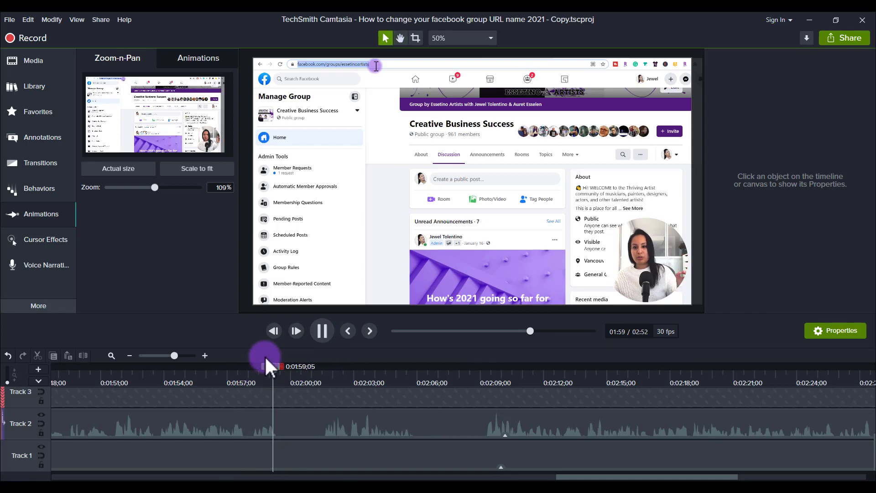
click(324, 378)
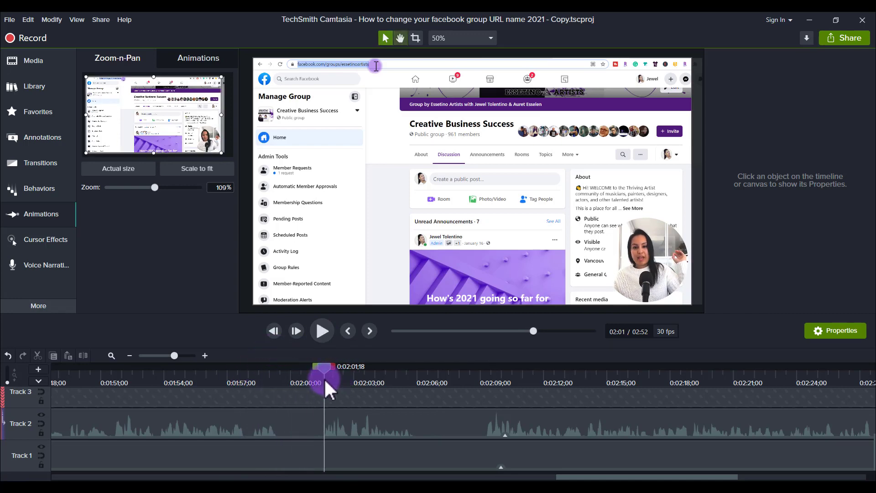
key(space)
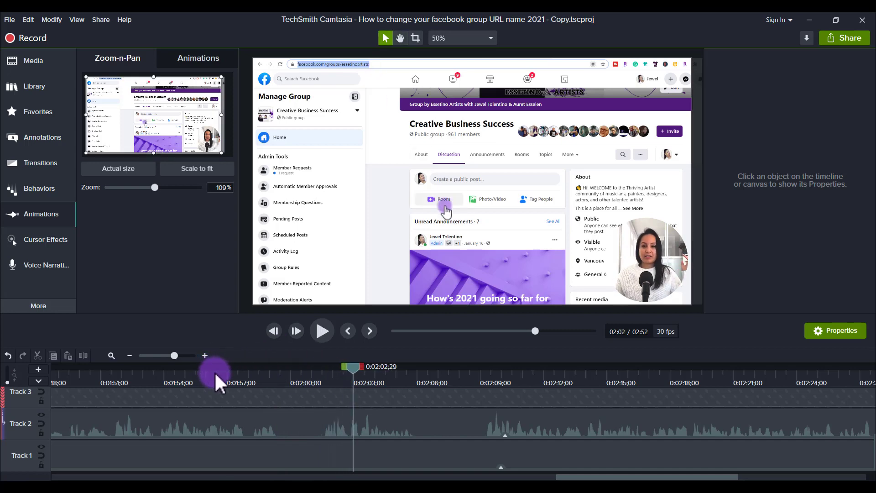
click(252, 379)
key(space)
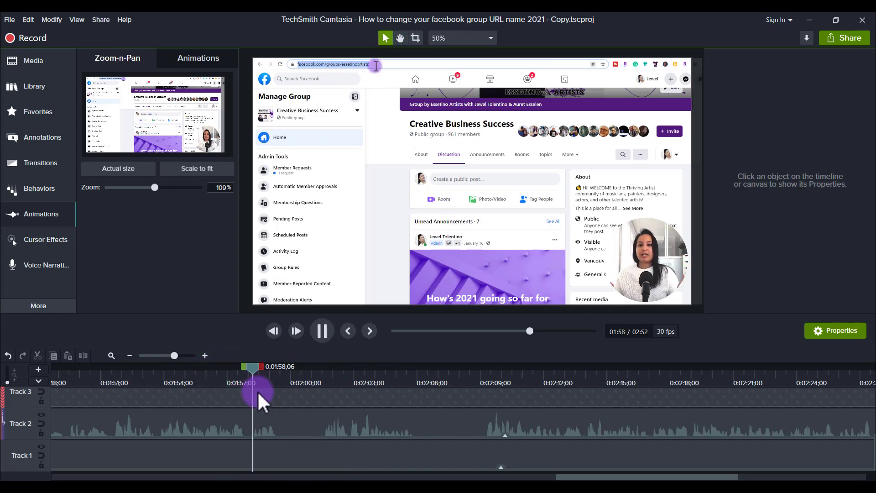
click(234, 377)
key(space)
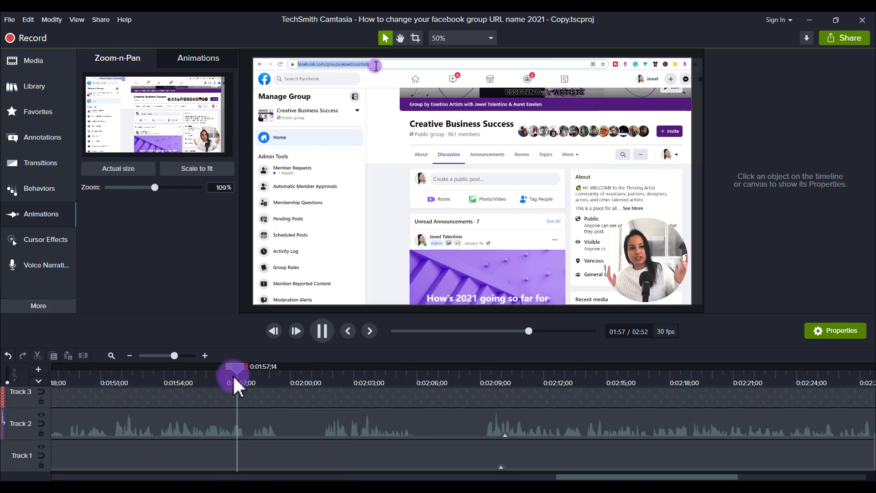
click(213, 375)
key(space)
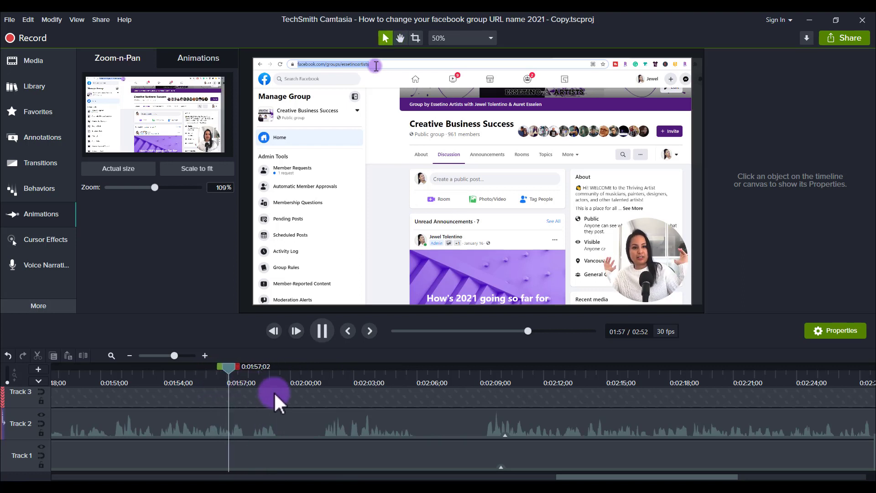
key(space)
click(328, 376)
key(space)
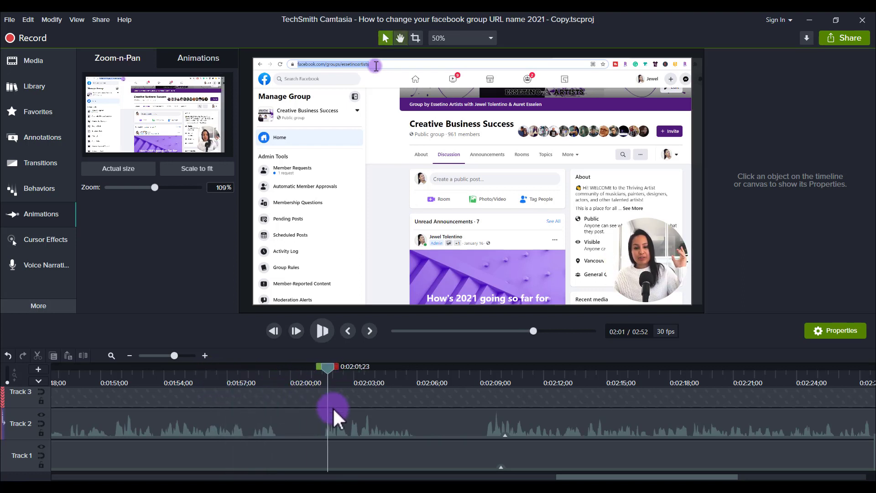
Split the camera and screen clips at 0:01:57;25, where the unwanted section begins.
drag(234, 371, 245, 388)
click(226, 420)
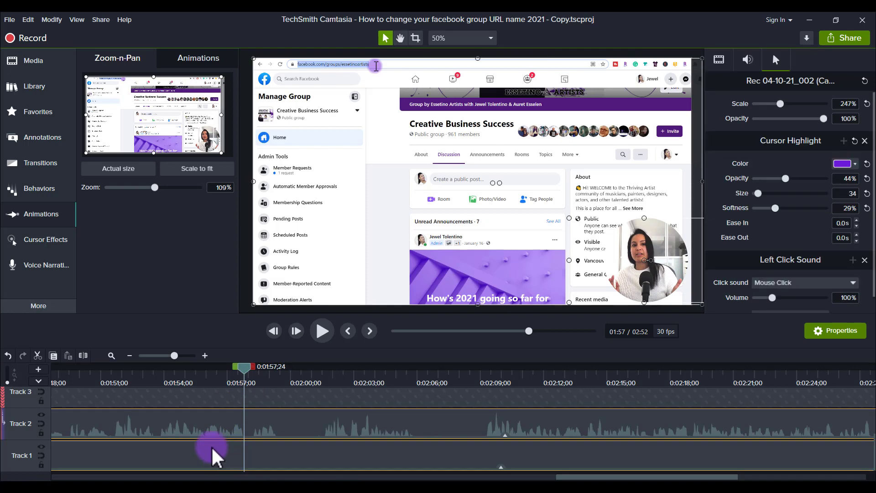
key(s)
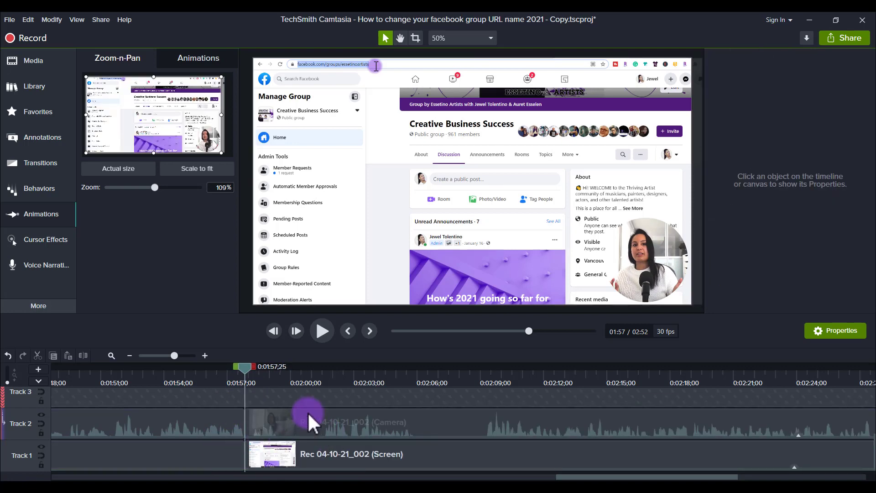
Split the camera and screen clips at 0:02:01;17 and ripple-delete both segments between 0:01:57;25 and that cut.
click(307, 413)
ctrl+click(293, 461)
click(315, 379)
drag(316, 374, 322, 374)
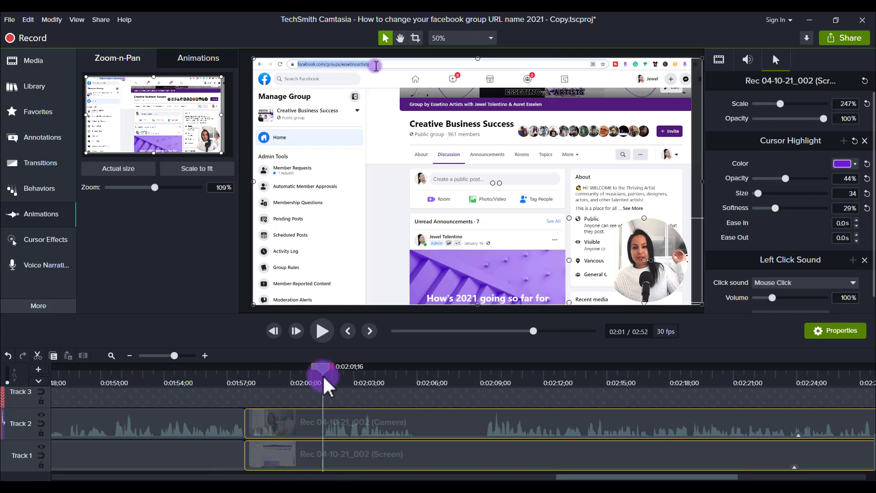
key(s)
click(291, 429)
ctrl+click(287, 452)
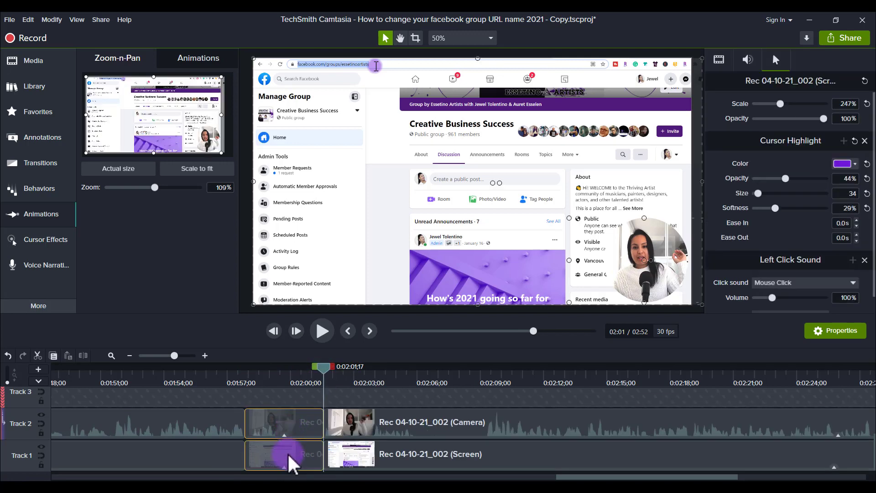
key(ctrl+BackSpace)
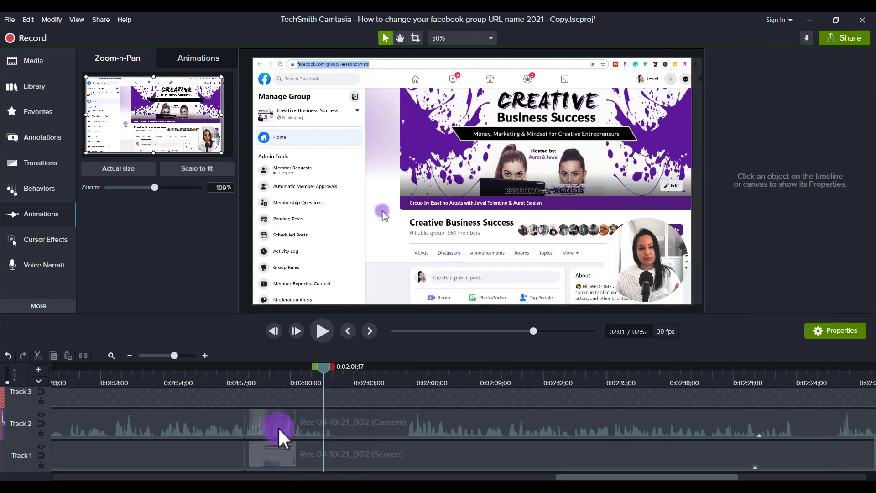
Play back across the cut at 0:01:57;25, stop at 0:02:02;09 and split the camera and screen clips there.
click(228, 369)
key(space)
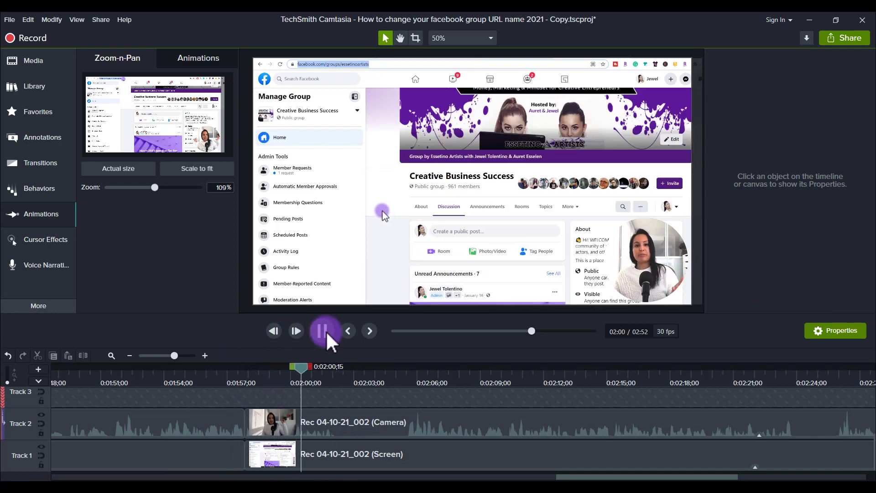
click(326, 331)
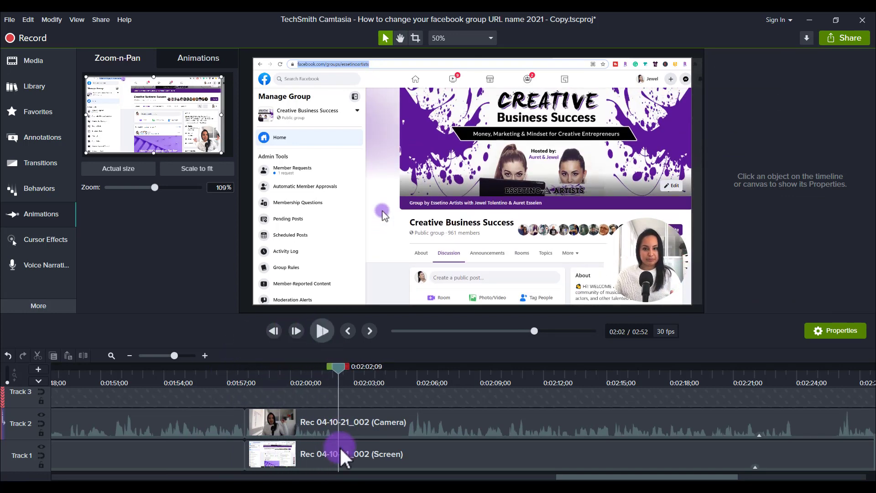
click(313, 422)
key(s)
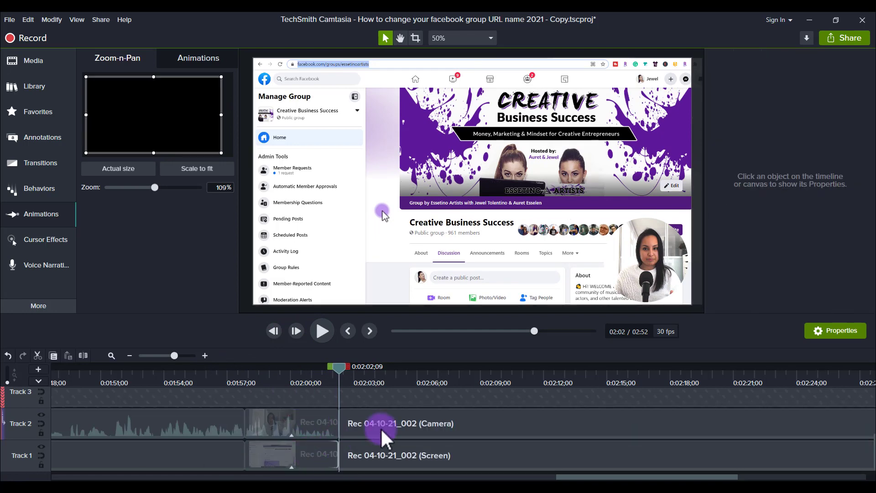
Split the camera and screen clips at 0:02:05;15 and ripple-delete both segments between 0:02:02;09 and that cut.
click(383, 459)
click(404, 383)
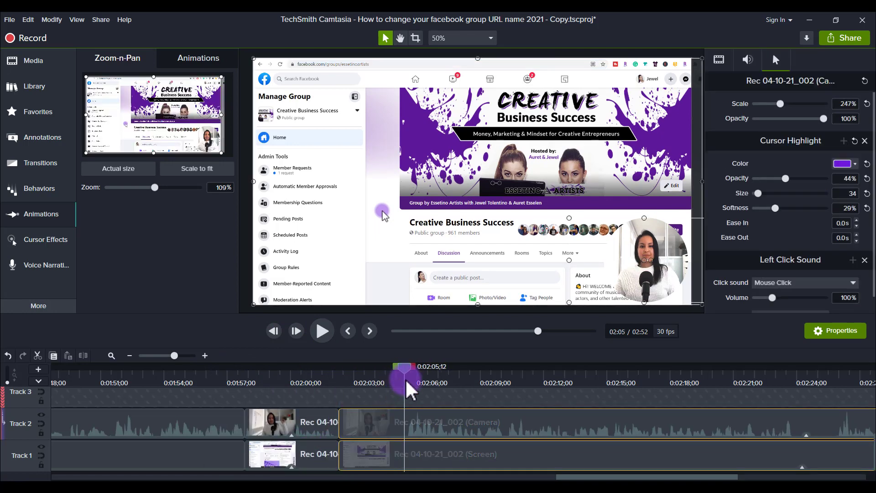
key(s)
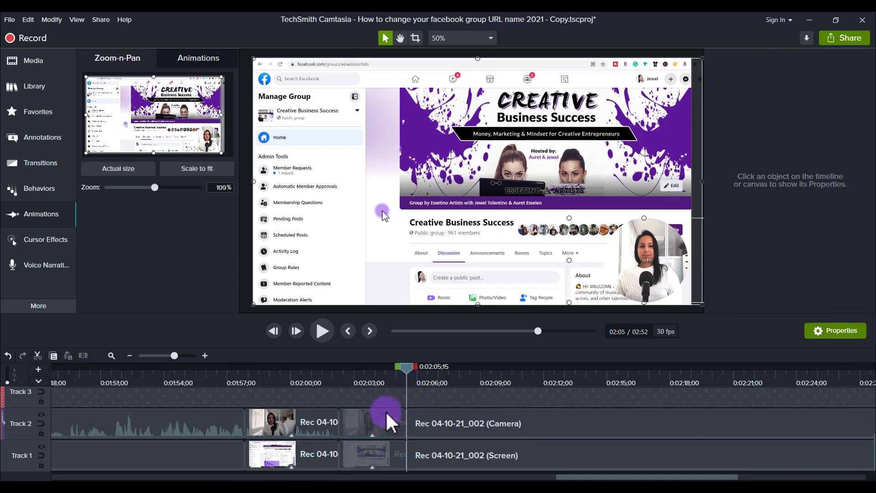
click(371, 458)
key(ctrl+BackSpace)
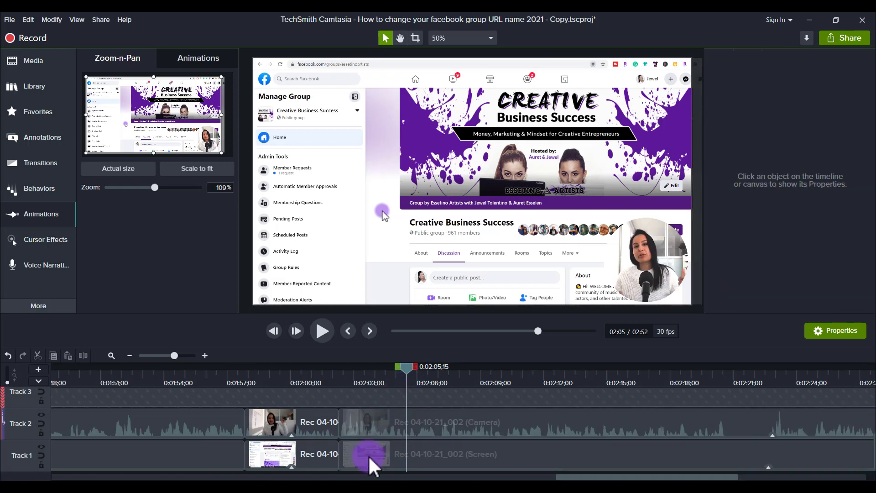
Play back across the cut at 0:02:02;09 and stop at the next pause, at 0:02:20;23.
click(324, 368)
key(space)
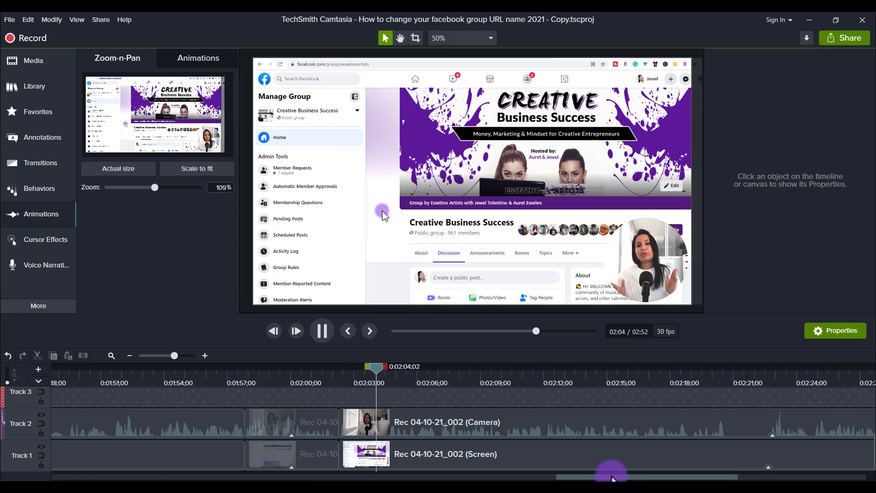
drag(613, 478, 681, 479)
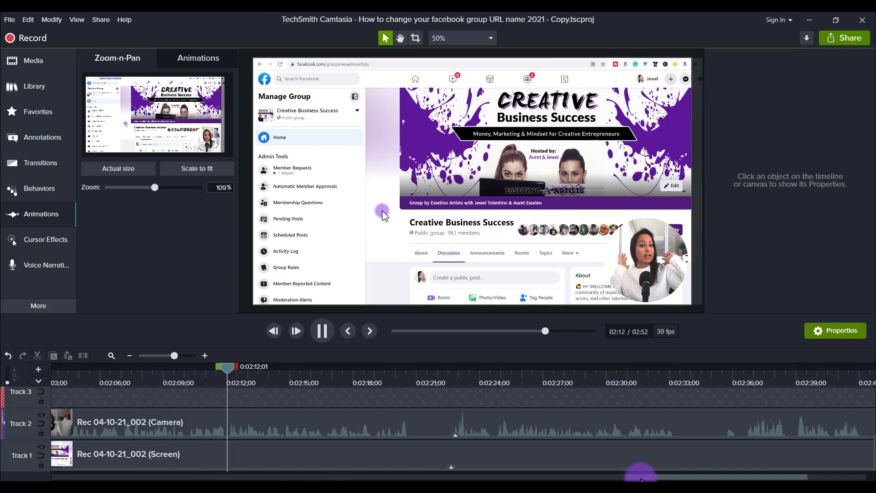
drag(638, 478, 668, 477)
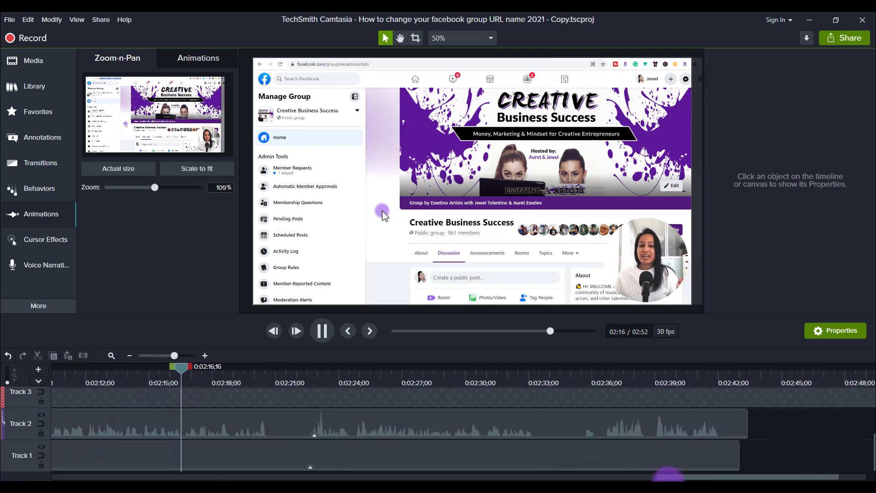
click(320, 332)
Split the camera and screen clips at 0:02:20;23, where the speaking stops.
click(244, 424)
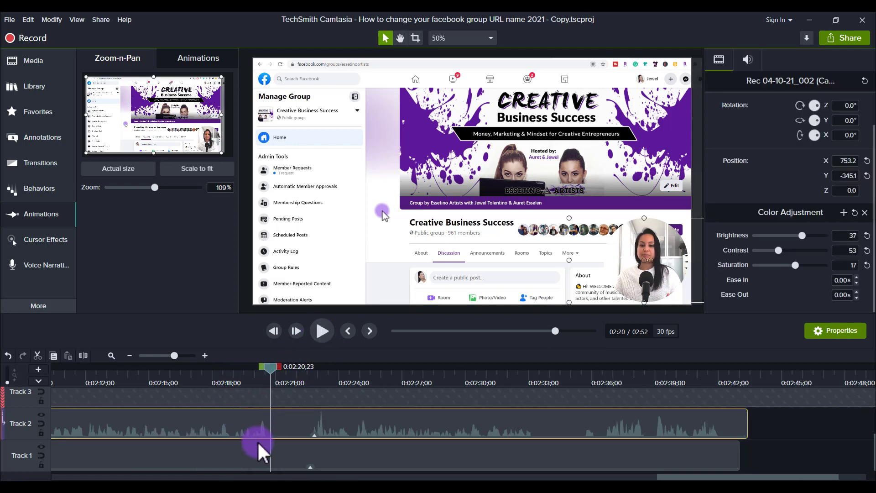
click(203, 466)
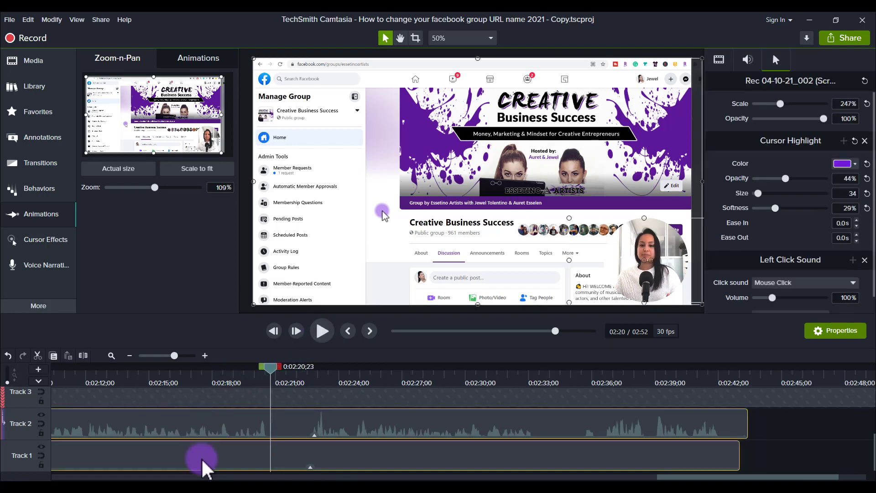
key(s)
Split the camera and screen clips at 0:02:22;21 and ripple-delete both segments between 0:02:20;23 and that cut.
click(290, 424)
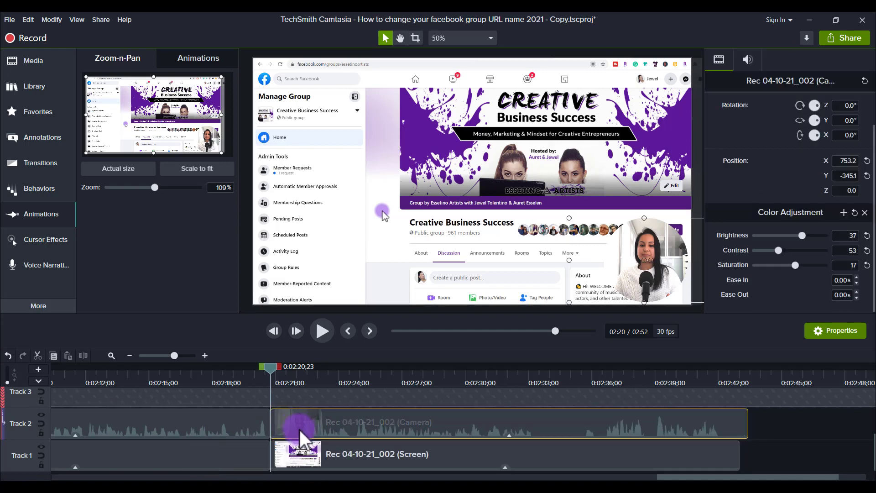
ctrl+click(305, 468)
click(312, 381)
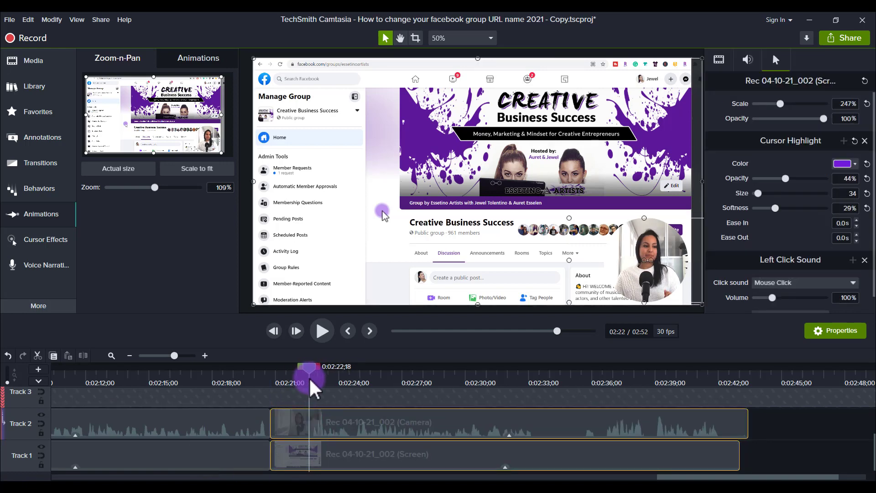
key(s)
click(292, 434)
ctrl+click(286, 466)
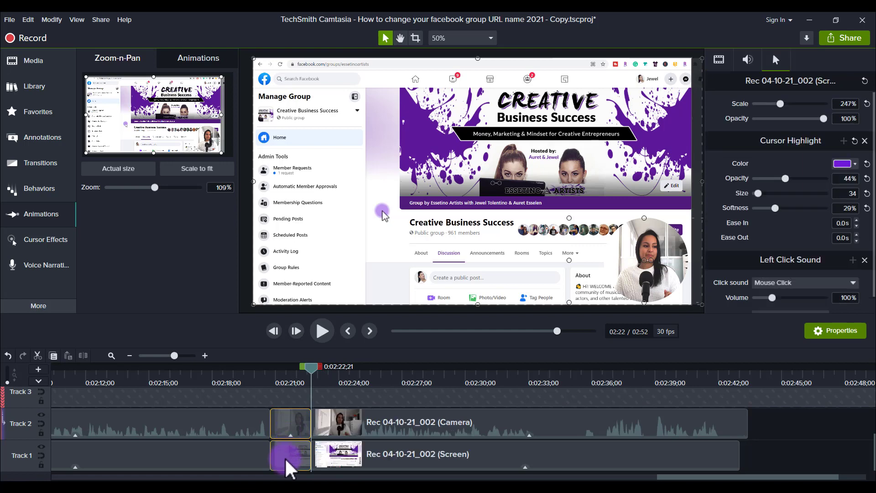
key(ctrl+Delete)
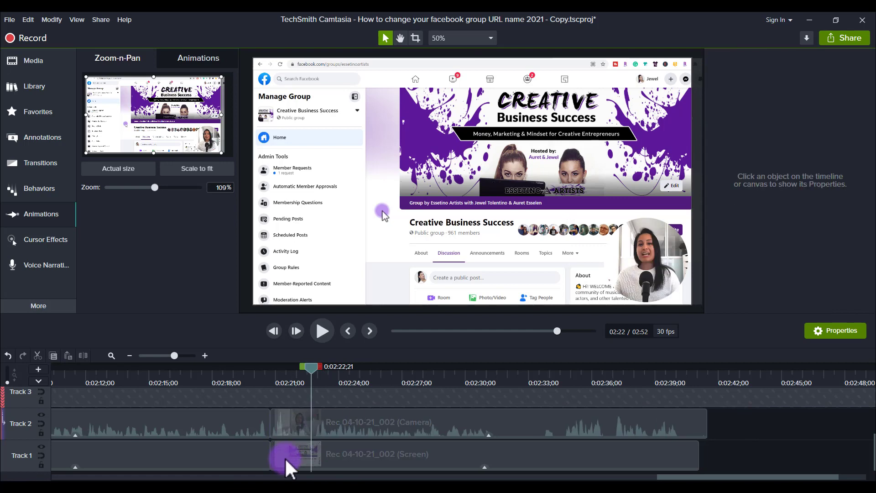
Play back across the cut at 0:02:20;23, stop at 0:02:31;16 and split the camera and screen clips there.
click(260, 382)
key(space)
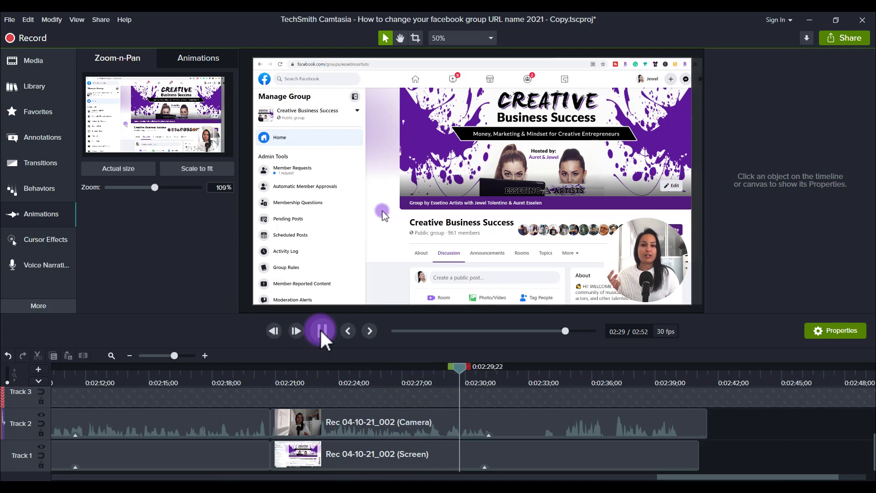
click(322, 331)
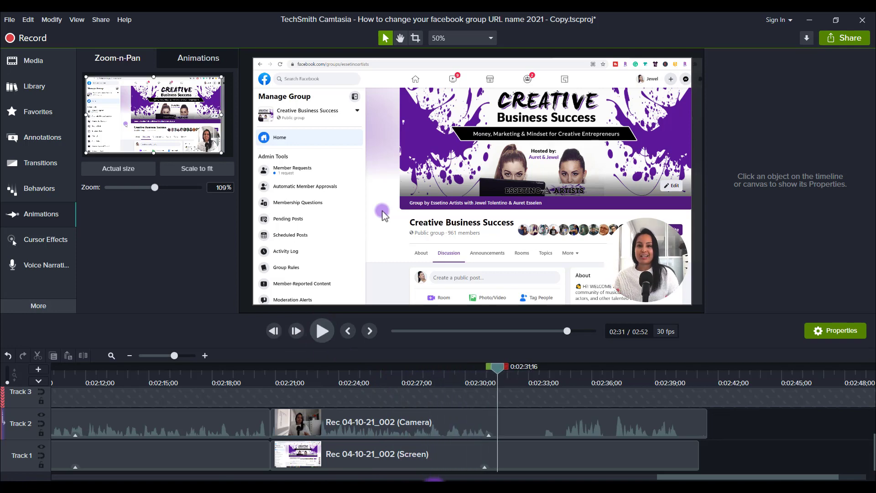
click(425, 426)
ctrl+click(419, 464)
key(s)
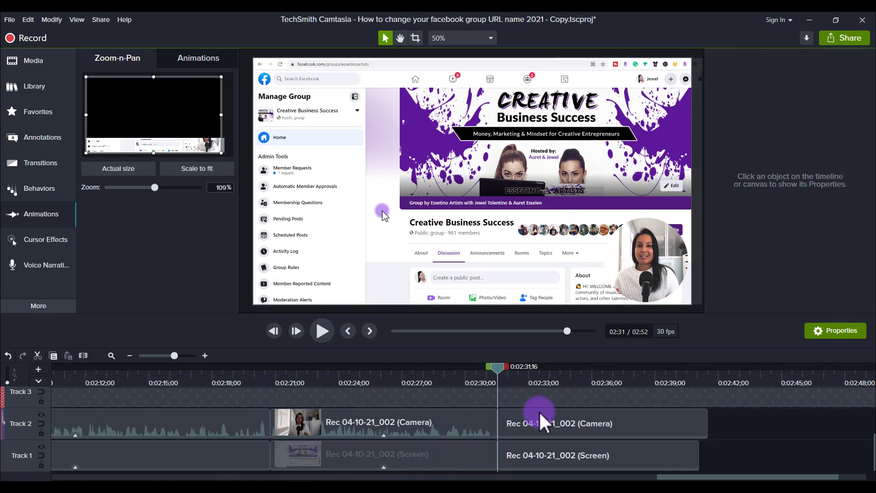
Play past the cut at 0:02:31;16 to find where speech resumes, and split the camera and screen clips at 0:02:34;22.
click(546, 384)
key(space)
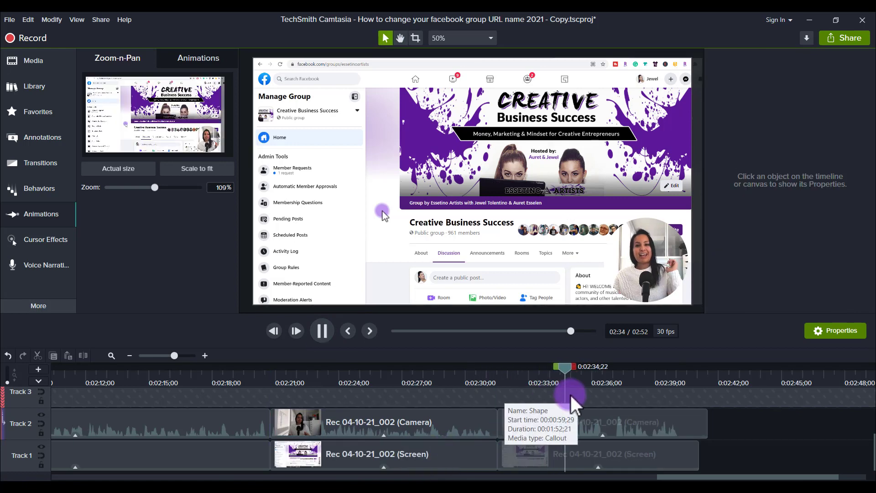
click(530, 370)
key(space)
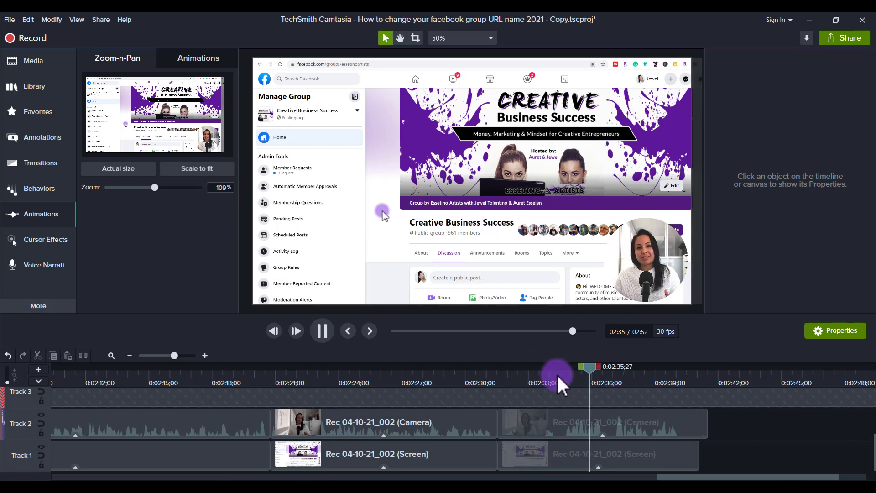
click(550, 435)
ctrl+click(550, 452)
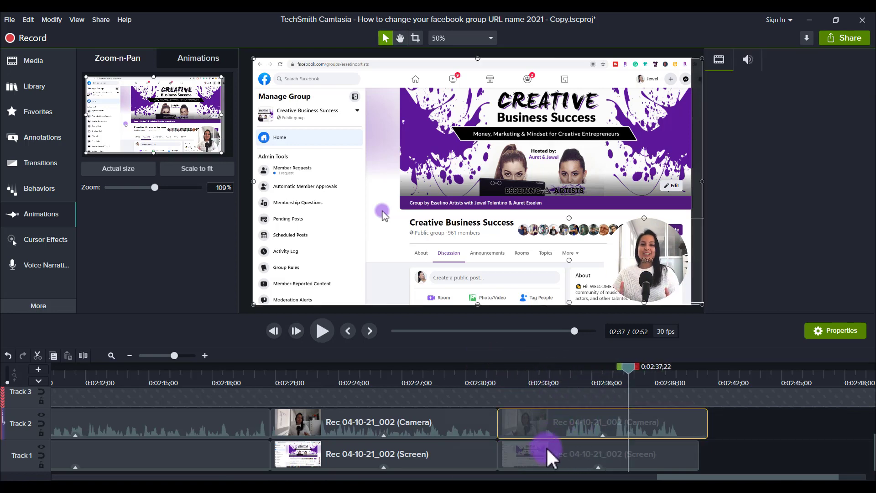
click(565, 377)
key(s)
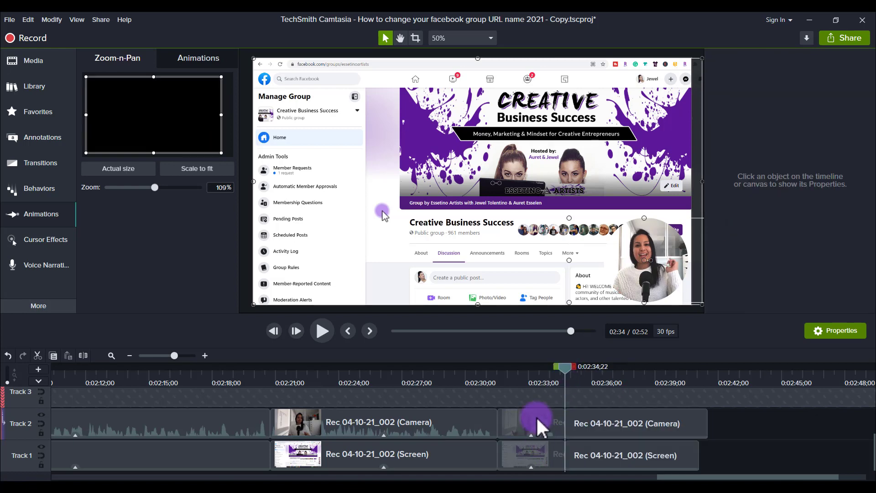
Ripple-delete the camera and screen segments between 0:02:31;16 and 0:02:34;22.
click(537, 436)
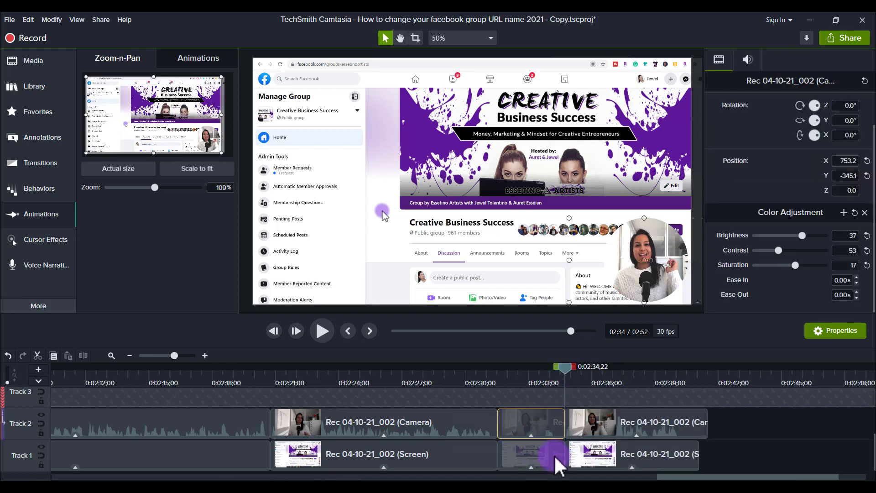
click(554, 458)
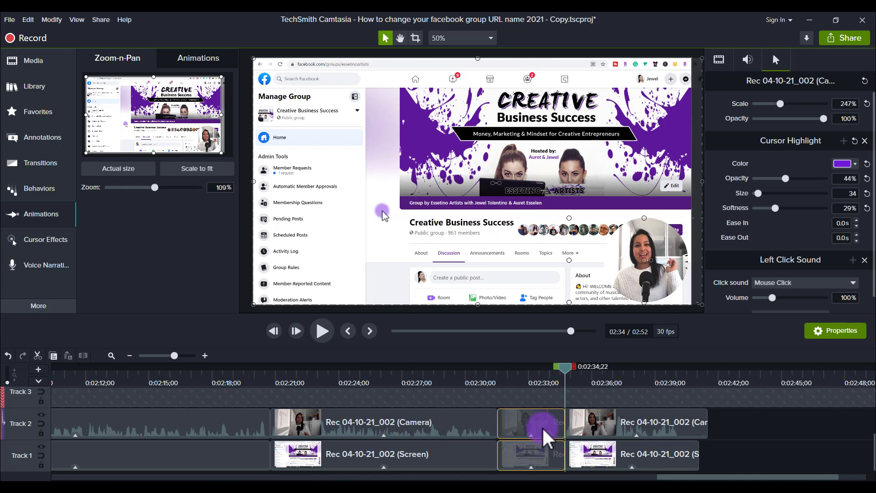
key(ctrl+BackSpace)
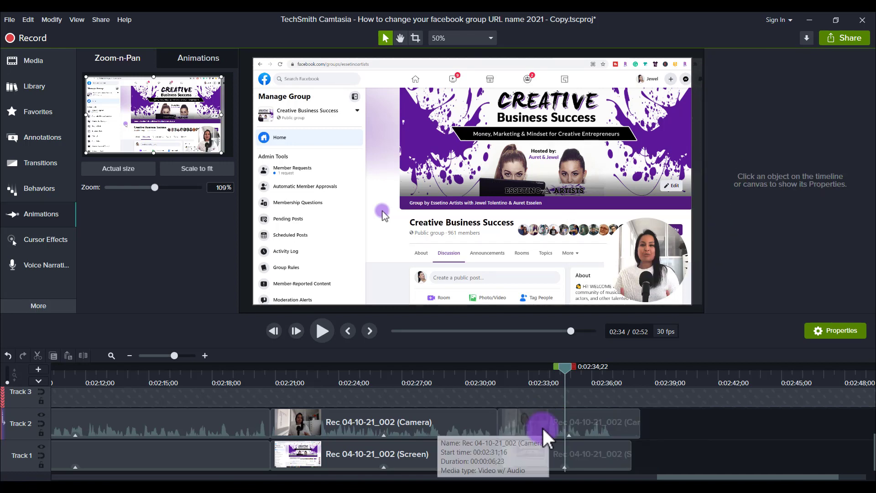
Play back across the cut at 0:02:31;16, and split the camera and screen clips just before it at 0:02:31;10.
click(472, 379)
key(space)
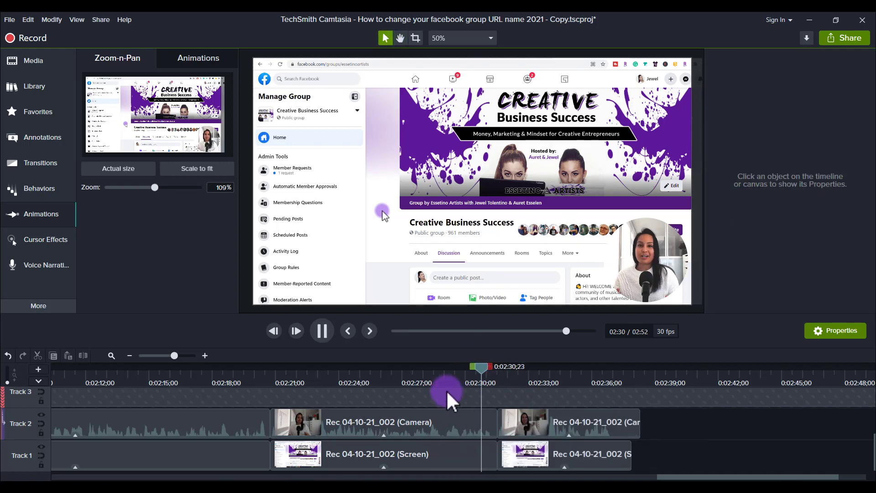
key(space)
shift+click(470, 420)
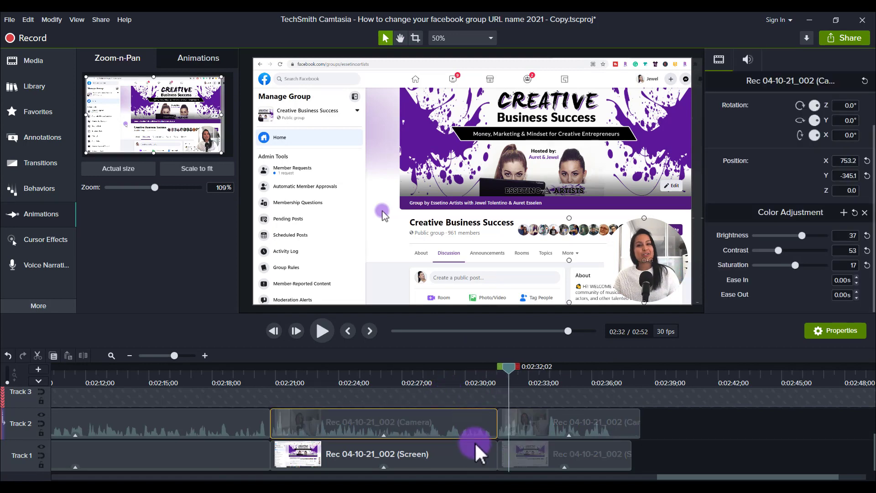
shift+click(472, 452)
click(495, 378)
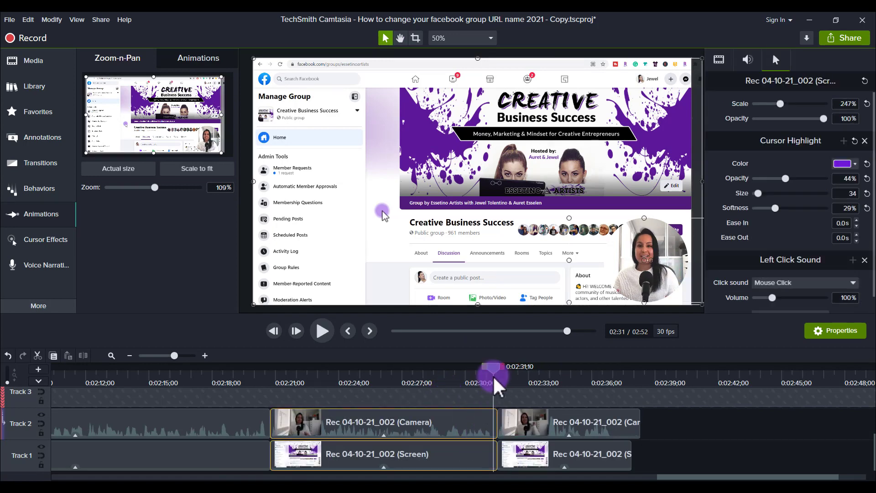
key(s)
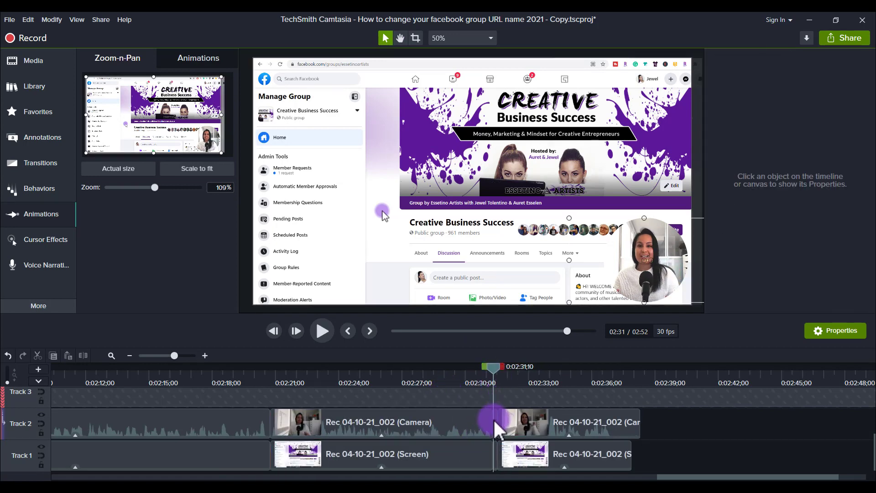
Ripple-delete the short camera and screen slivers between 0:02:31;10 and the cut at 0:02:31;16.
click(495, 420)
shift+click(496, 461)
key(ctrl+BackSpace)
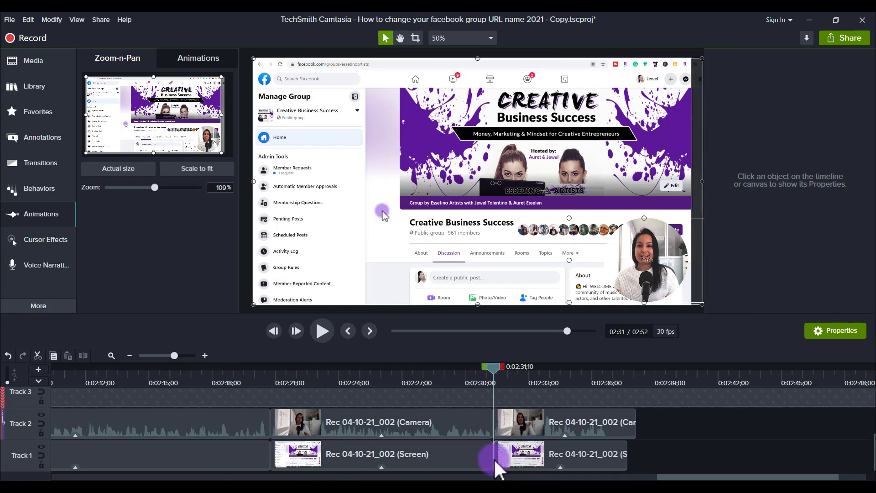
Play back across the cut at 0:02:31;10, stop at 0:02:33;09 and split the camera and screen clips there.
key(space)
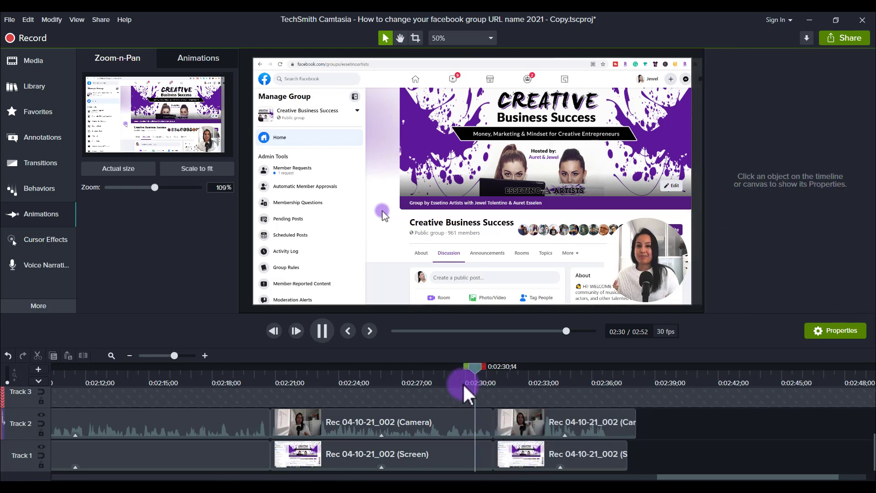
click(324, 332)
click(537, 445)
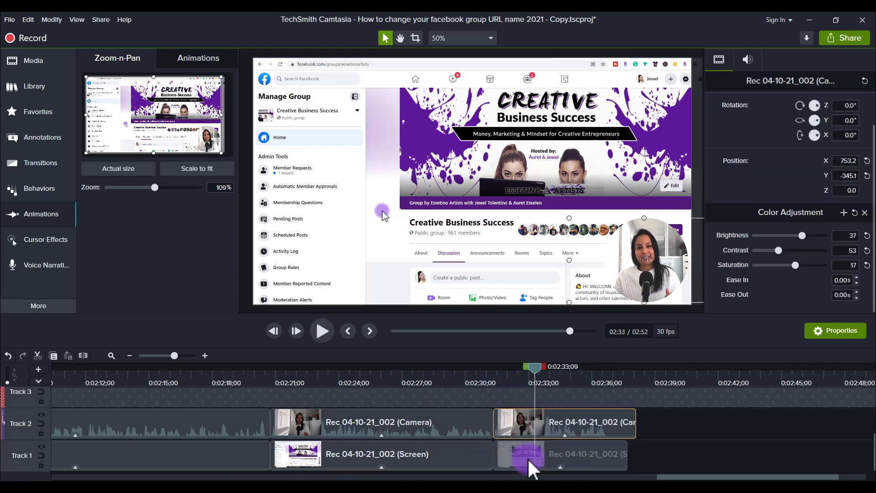
key(s)
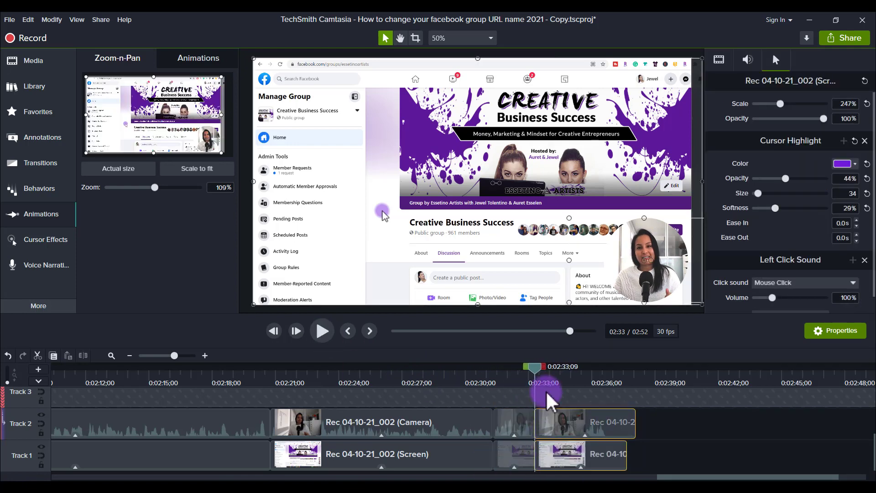
Split the camera and screen clips at 0:02:33;20 and ripple-delete both segments between 0:02:33;09 and that cut.
click(547, 384)
drag(547, 386, 544, 386)
key(s)
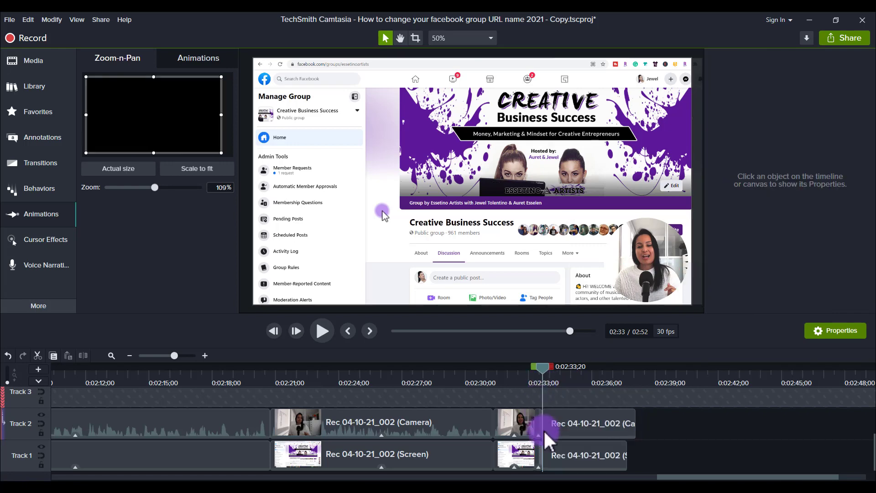
click(539, 426)
ctrl+click(539, 450)
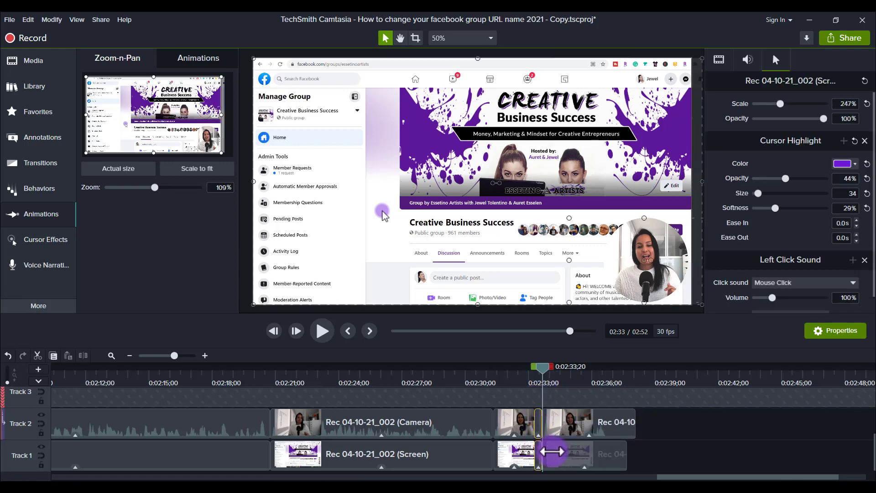
key(ctrl+Delete)
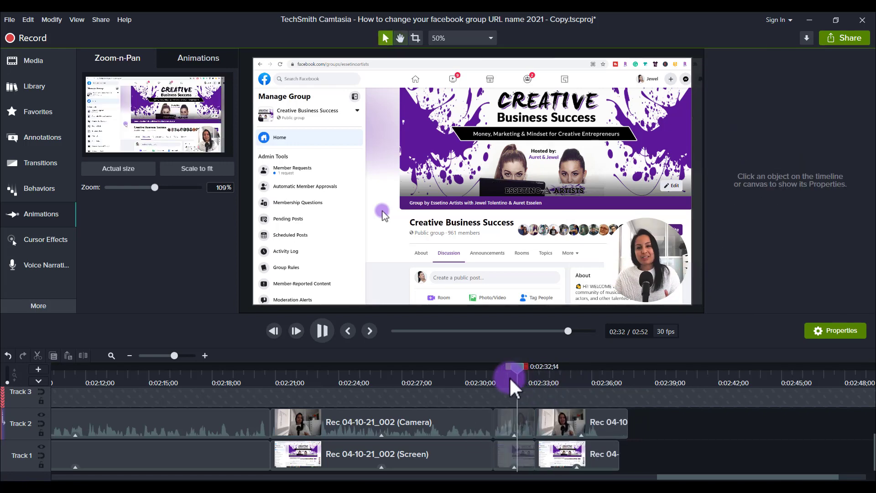
Play on to the end of the speech, stop at 0:02:36;14 and split the shape, camera and screen clips there.
click(322, 331)
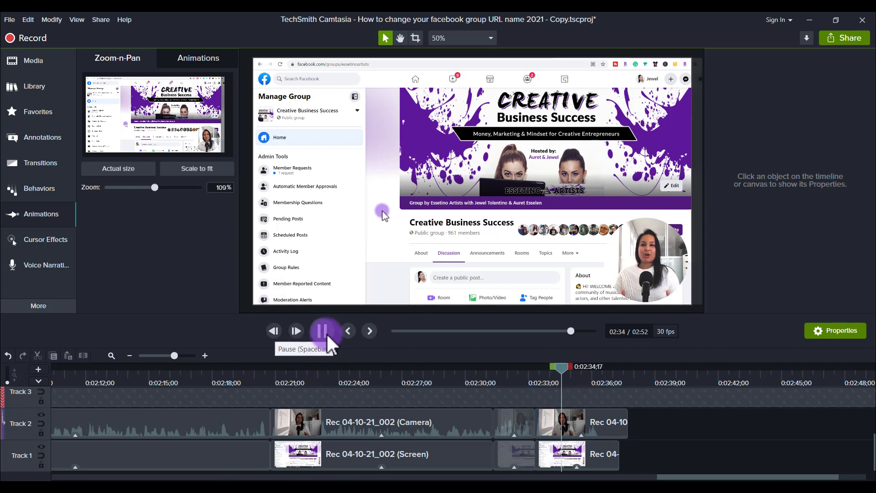
click(322, 330)
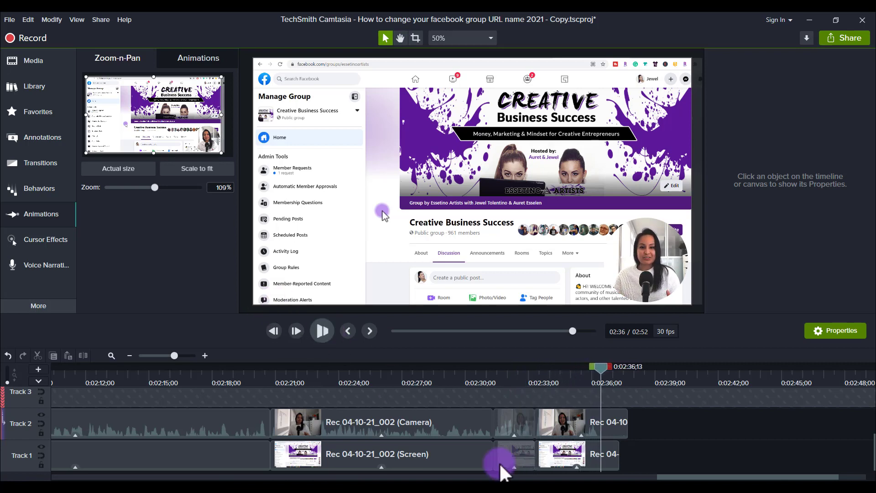
scroll(610, 400, up, 1)
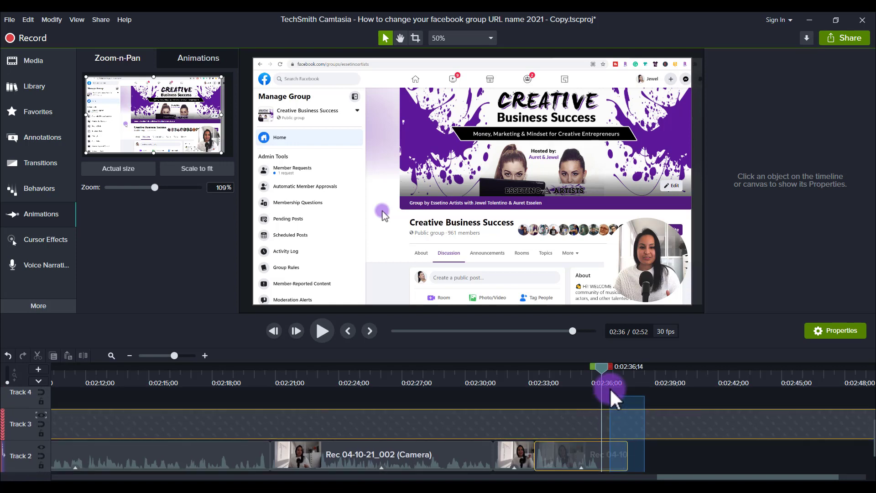
click(613, 404)
key(s)
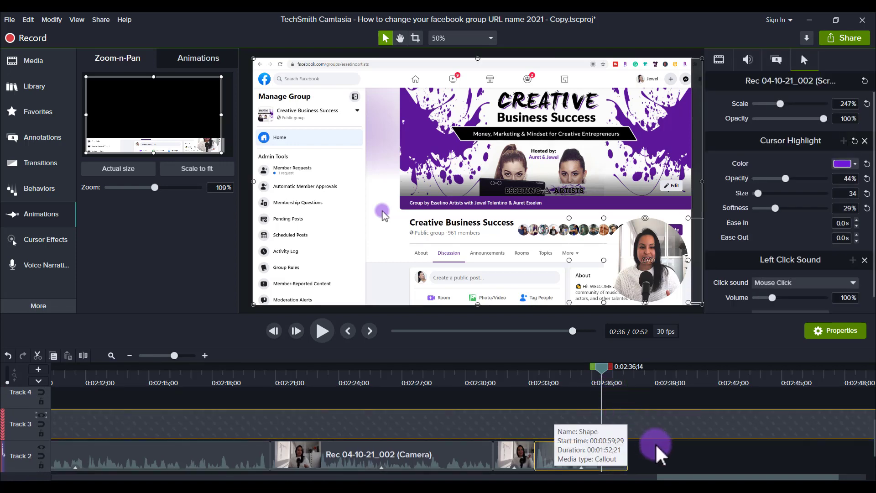
Delete the leftover shape, camera and screen segments after 0:02:36;14.
scroll(658, 455, down, 1)
scroll(659, 454, up, 1)
scroll(641, 464, down, 1)
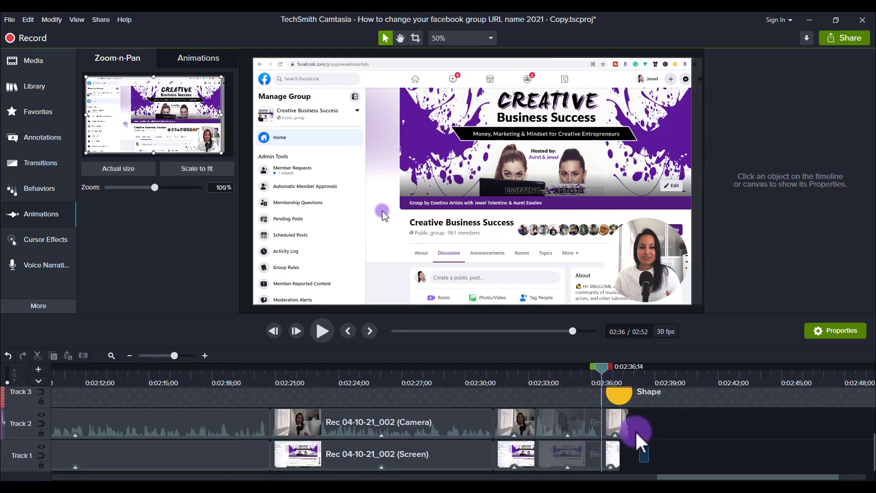
click(615, 401)
key(Delete)
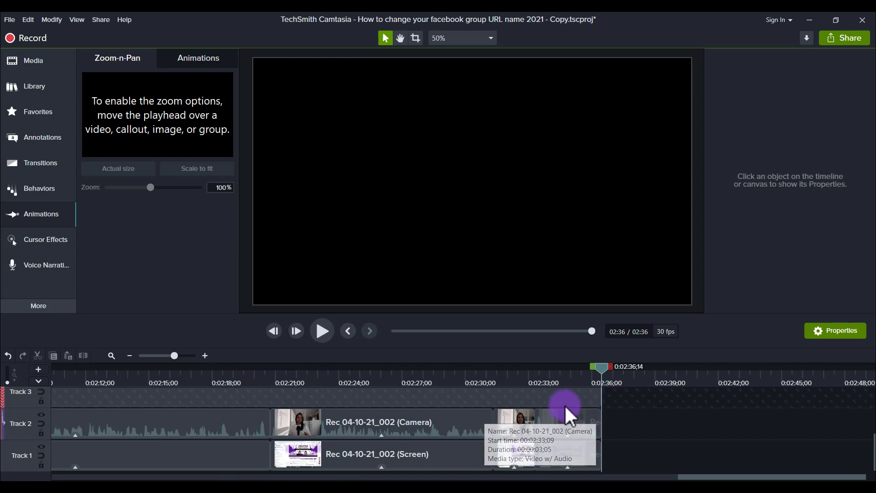
Examine the whole trimmed timeline from its start to the last clips.
click(431, 384)
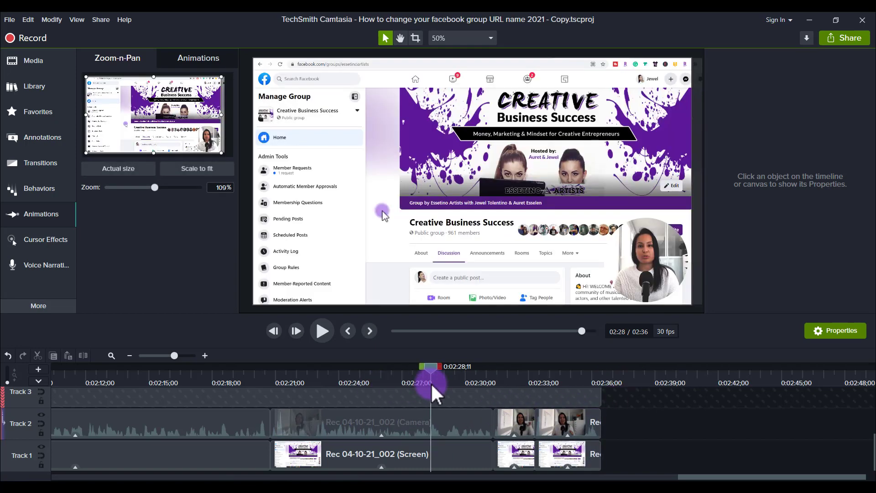
click(130, 356)
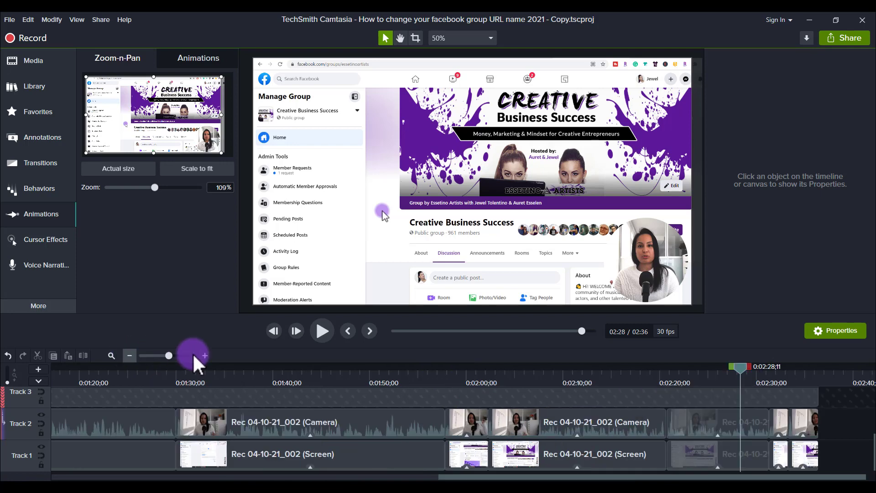
click(130, 355)
click(130, 356)
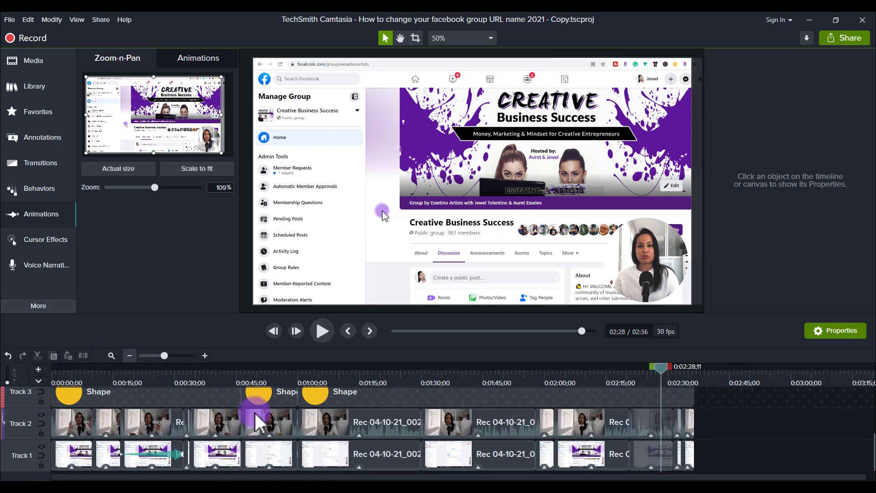
drag(713, 459, 745, 435)
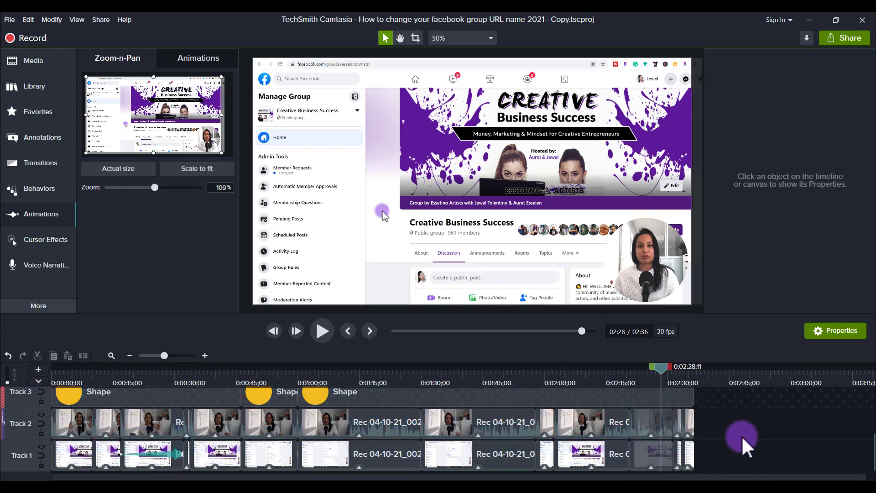
drag(59, 378, 647, 417)
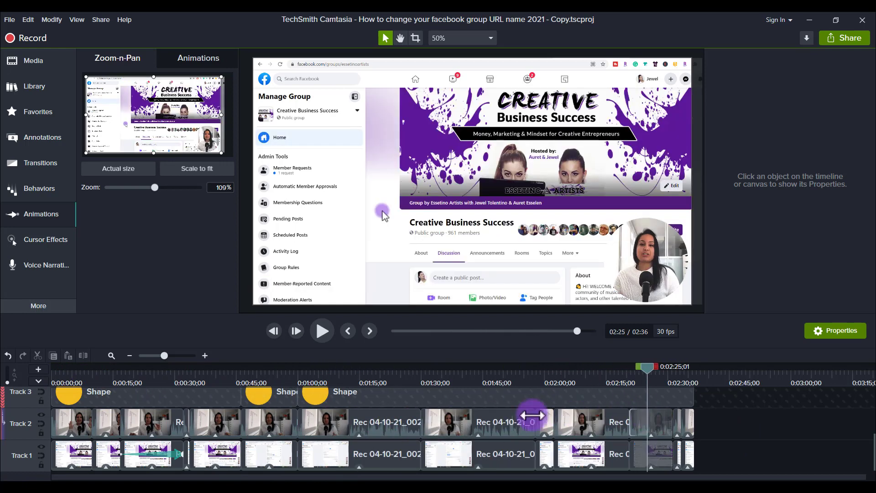
Play back the section from about 0:02:21 near the end of the video and stop at 0:02:23;12.
click(206, 355)
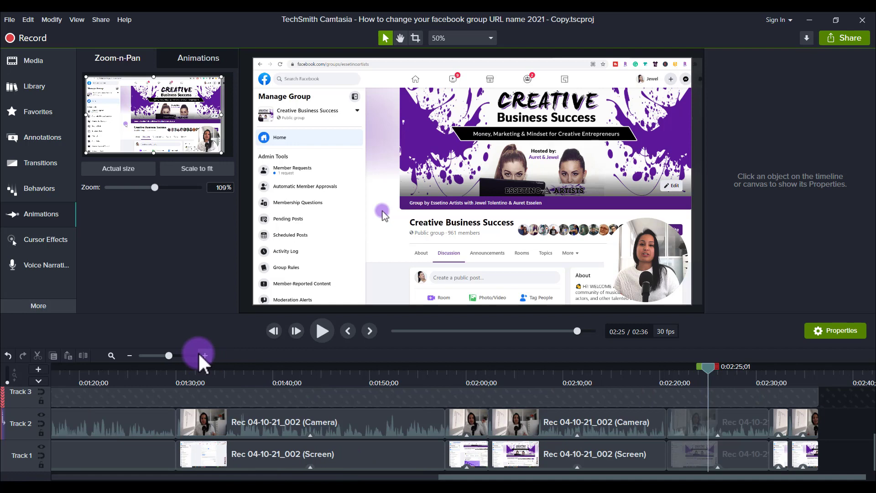
click(204, 356)
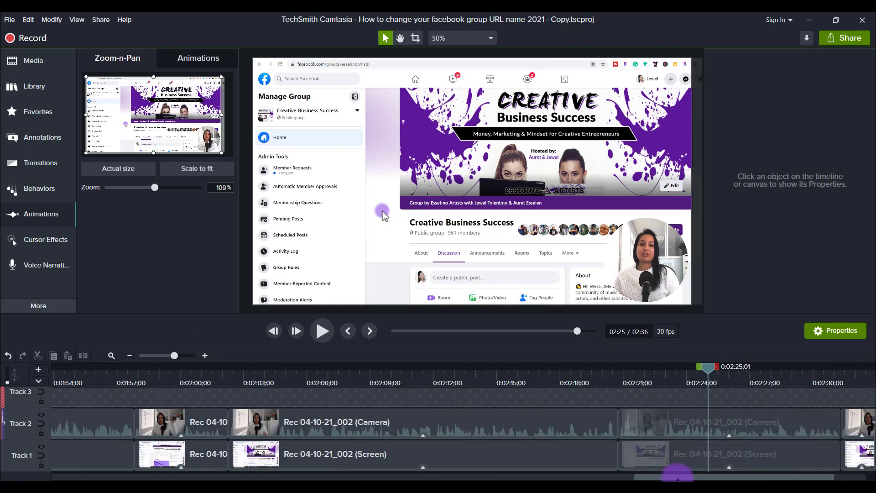
drag(688, 477, 720, 476)
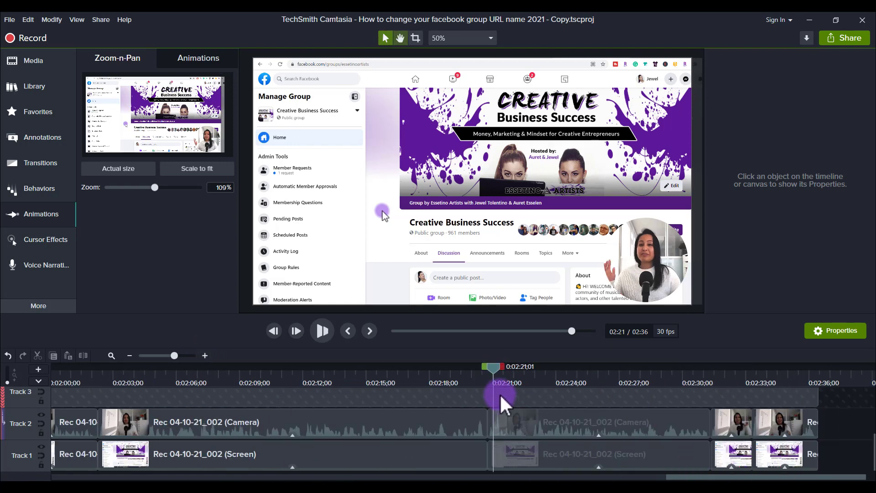
key(space)
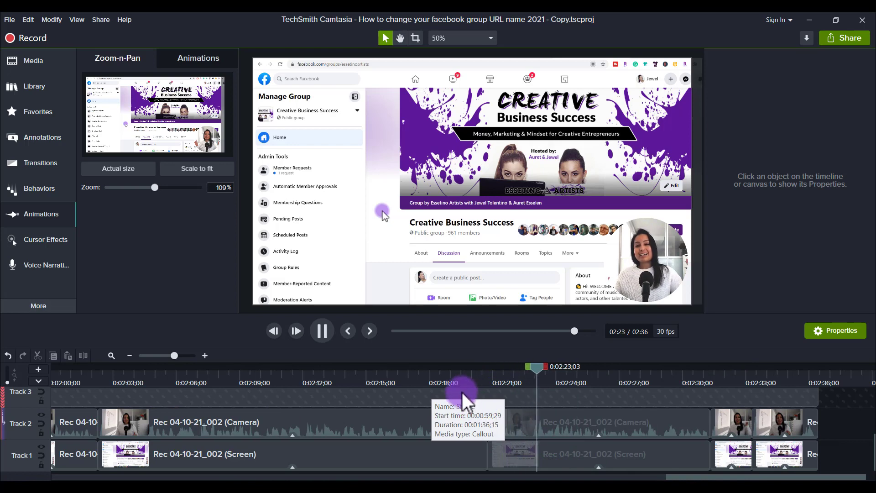
key(space)
Add the Essetino Youtube Channel clip from the Essetino Intro Outro library to Track 4, starting at 0:02:23;12.
click(28, 83)
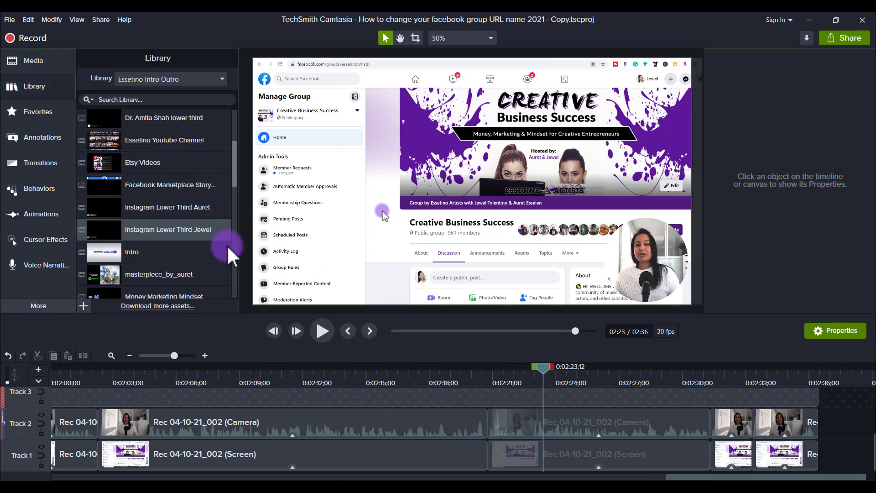
scroll(194, 237, up, 3)
click(172, 221)
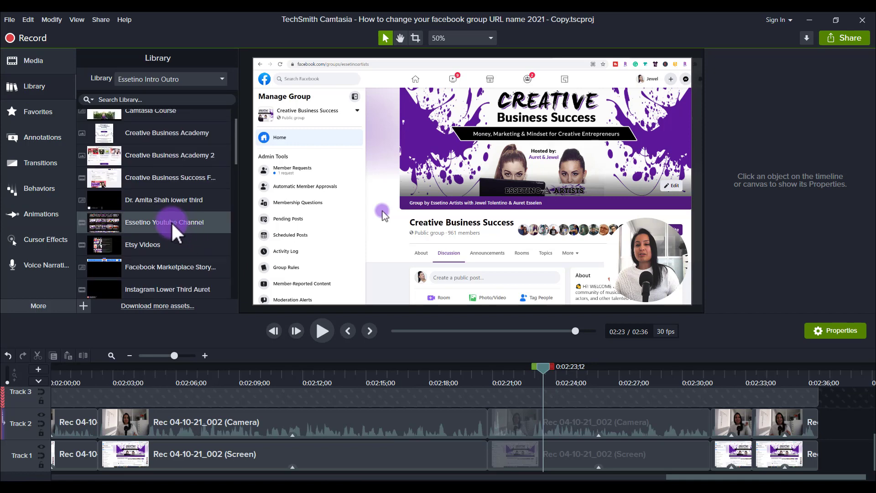
scroll(535, 454, up, 2)
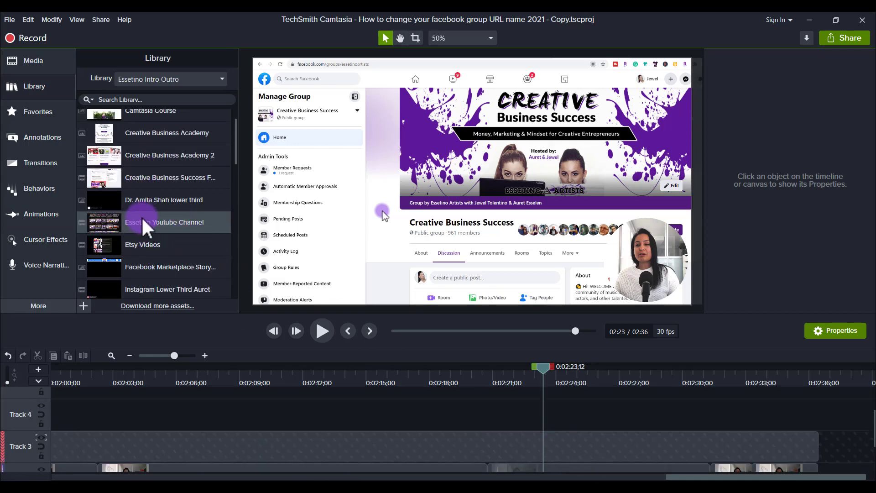
key(ctrl+a)
drag(407, 357, 549, 431)
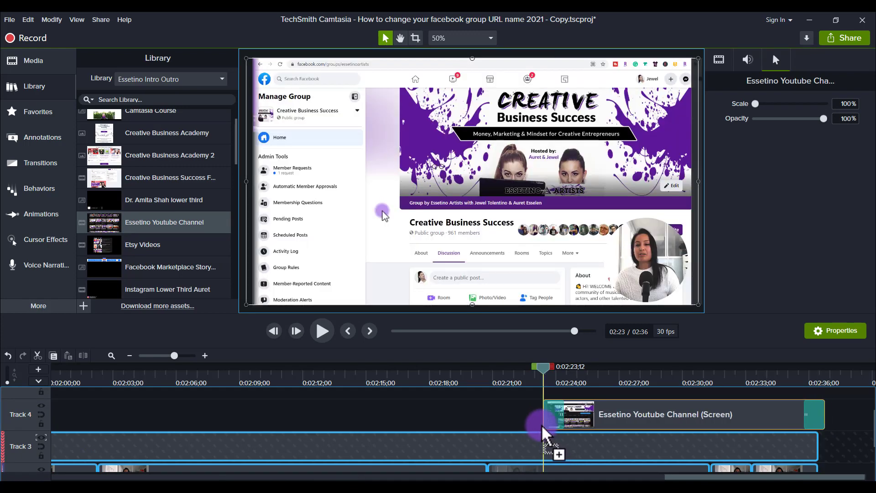
Shorten the Essetino Youtube Channel clip to end at the next cut in the camera and screen clips, and preview its start.
drag(824, 410, 710, 409)
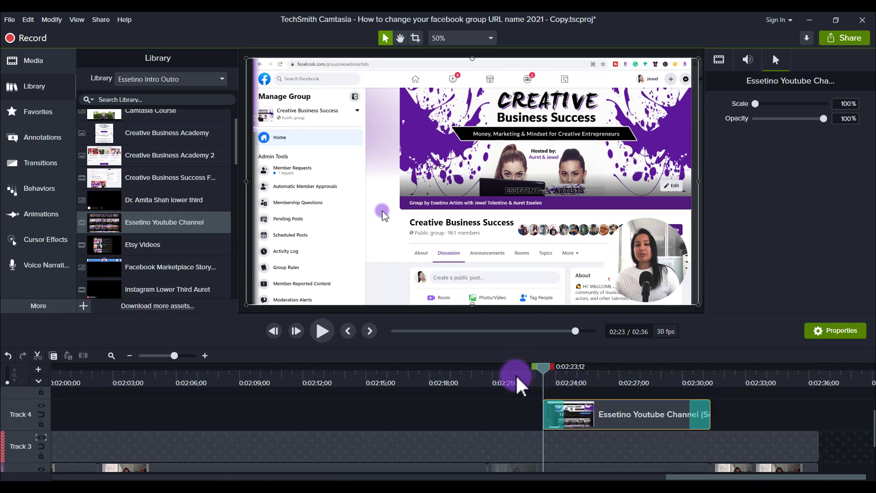
key(space)
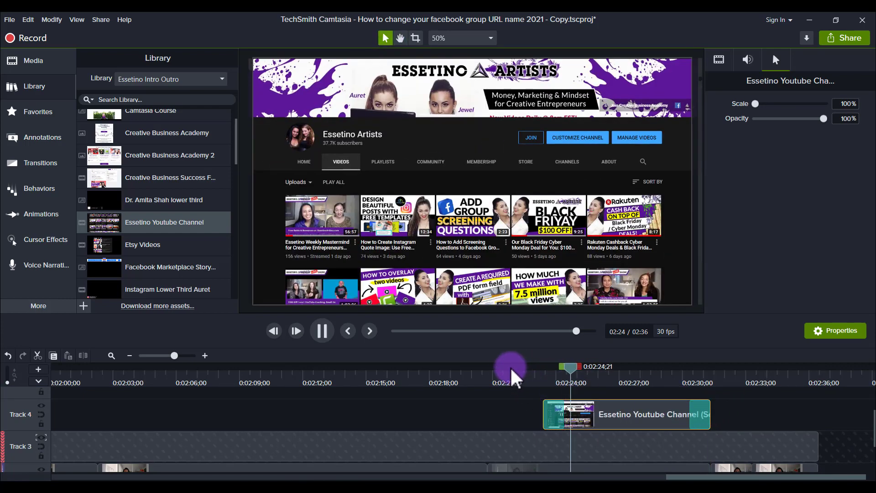
key(space)
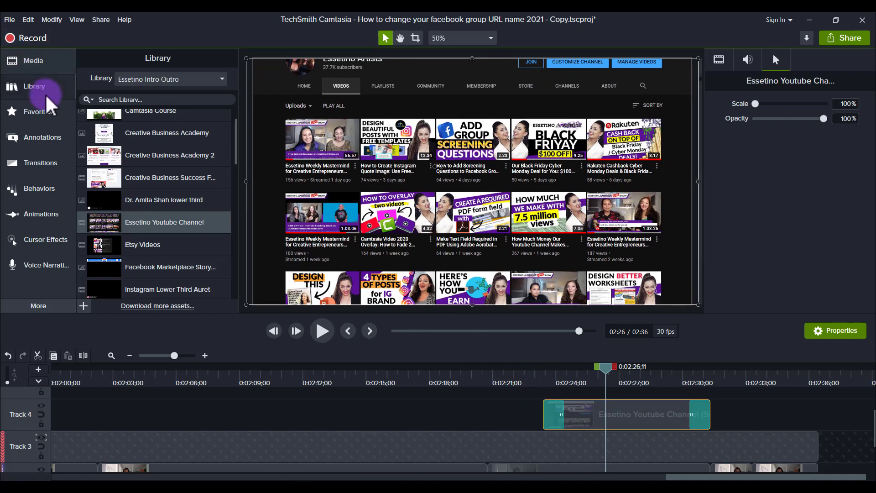
Add Fast Short Whoosh audio from the Essetino Audio library on Track 5 at the start and near the end of the channel clip.
click(30, 86)
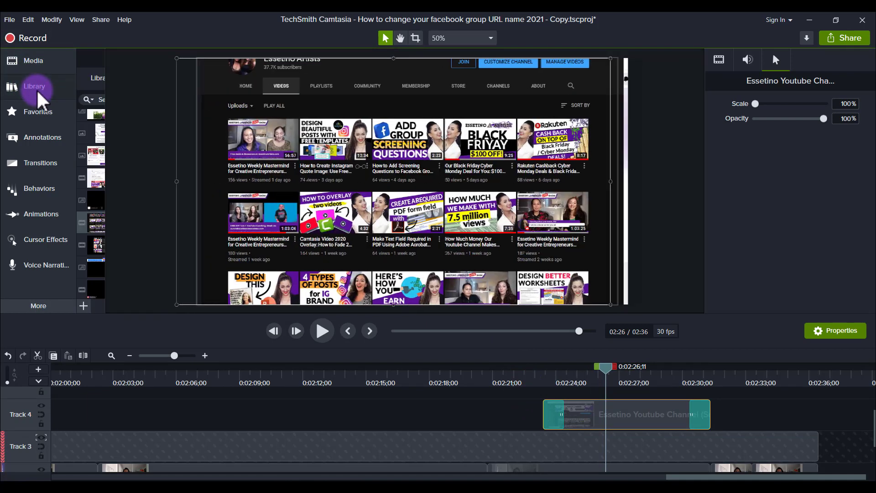
click(36, 88)
click(155, 79)
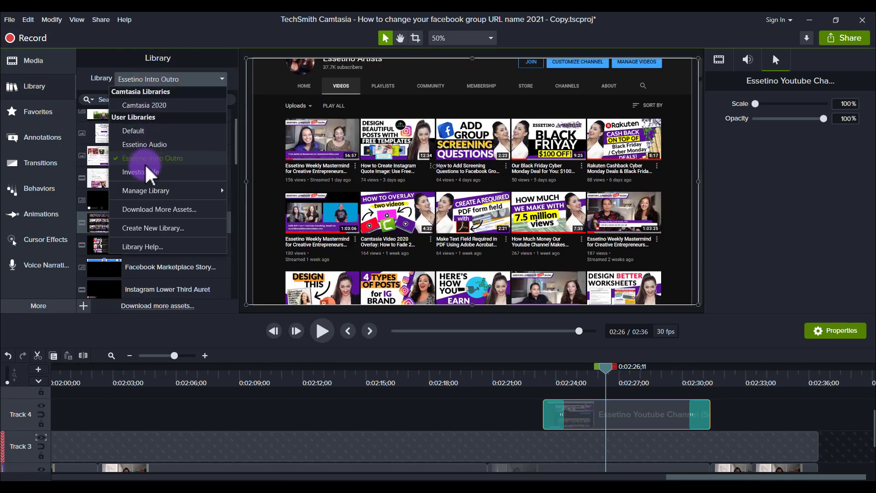
click(145, 144)
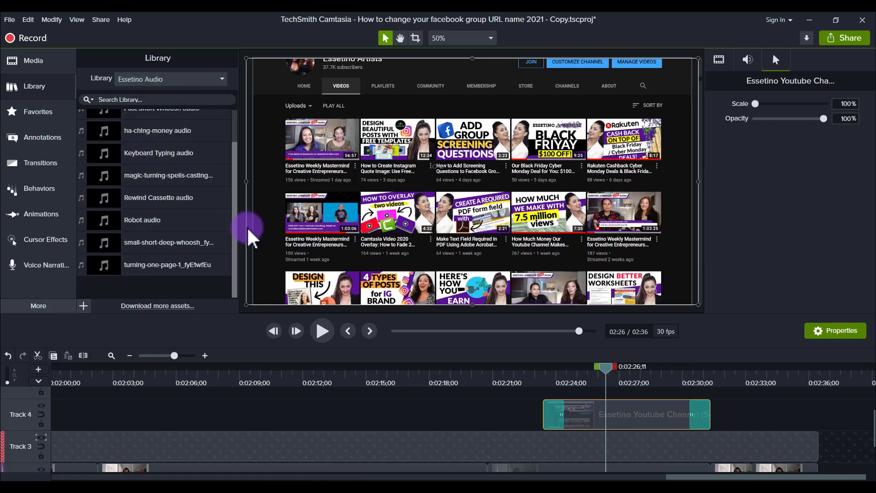
scroll(218, 229, up, 1)
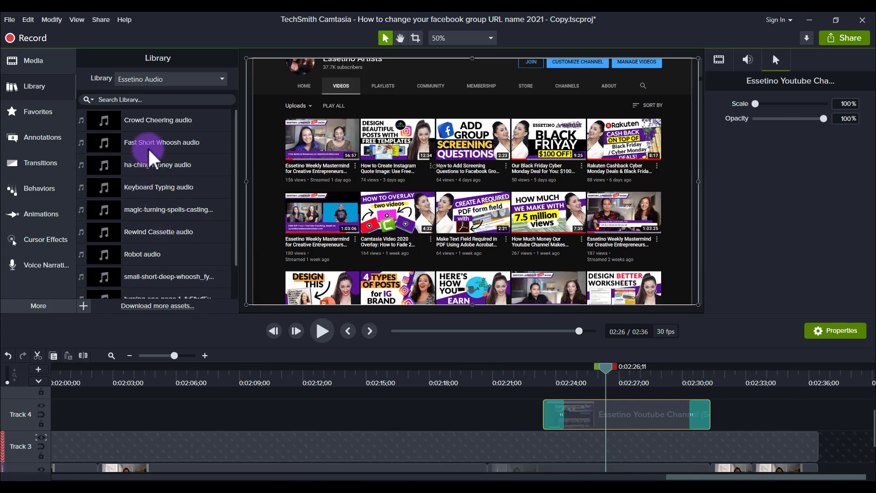
drag(142, 142, 688, 406)
Play back from just before the channel clip to the end of the video and save the project.
click(534, 373)
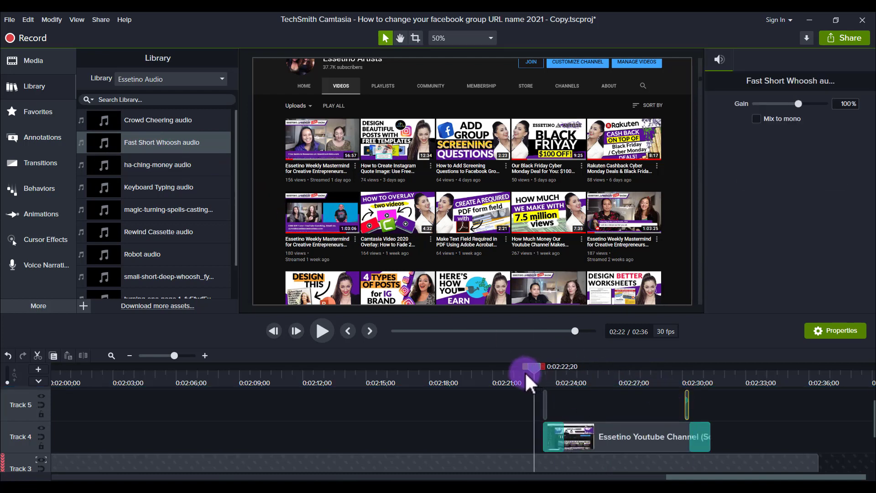
click(514, 369)
key(space)
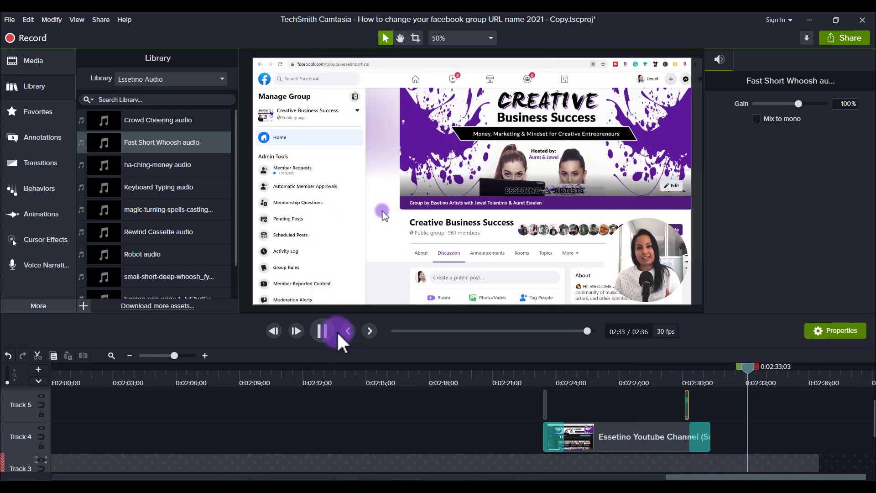
scroll(668, 429, down, 1)
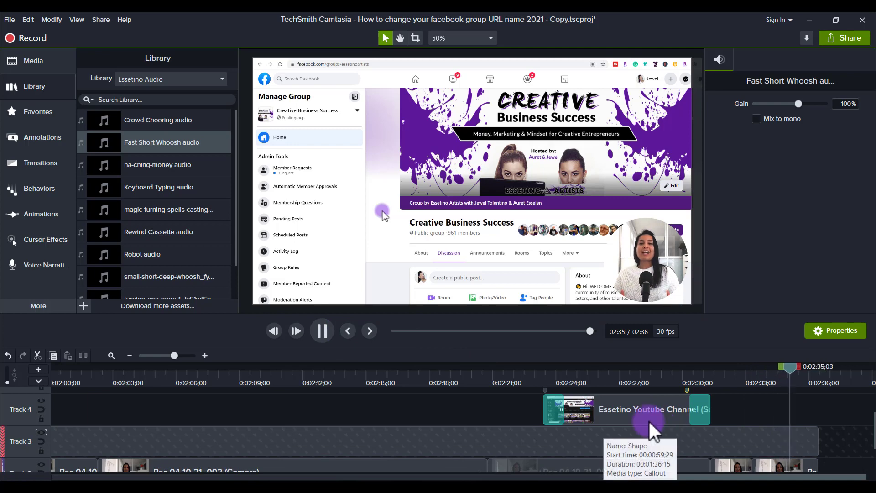
key(ctrl+s)
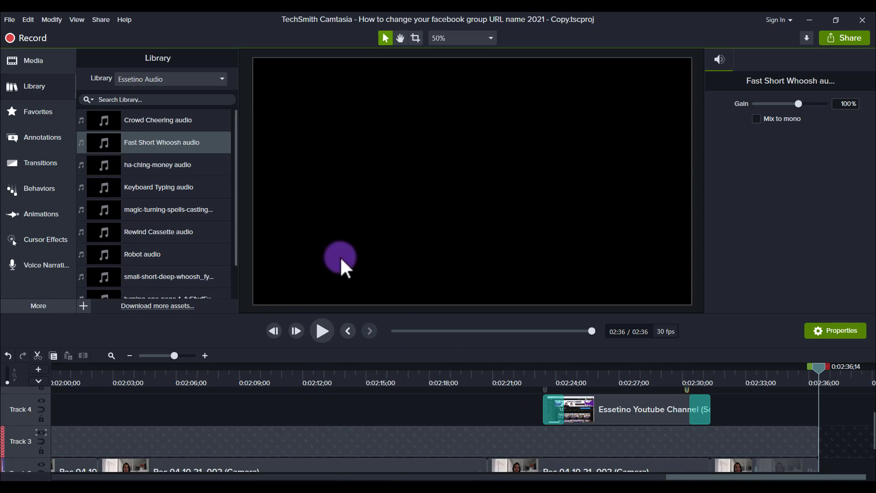
Place the raw Rec 04-10-21_002 recording after the edited ending and compare its unedited frames with the edited ones around 0:02:33.
click(15, 62)
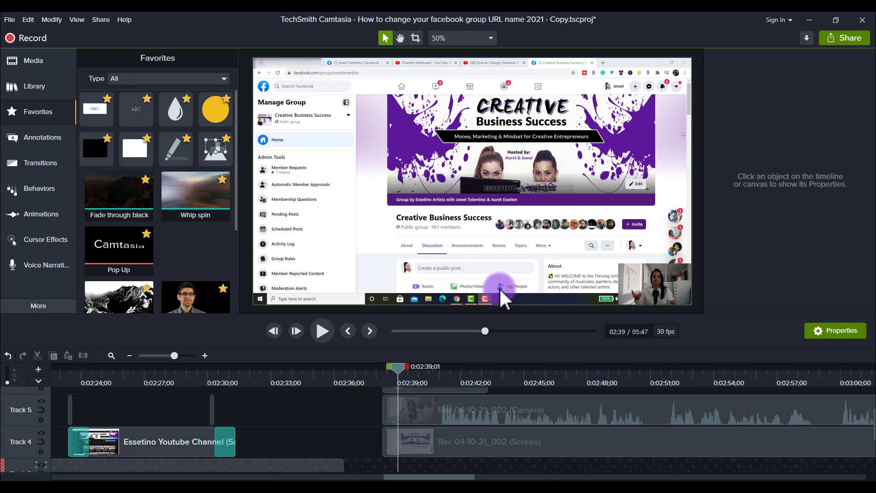
click(284, 373)
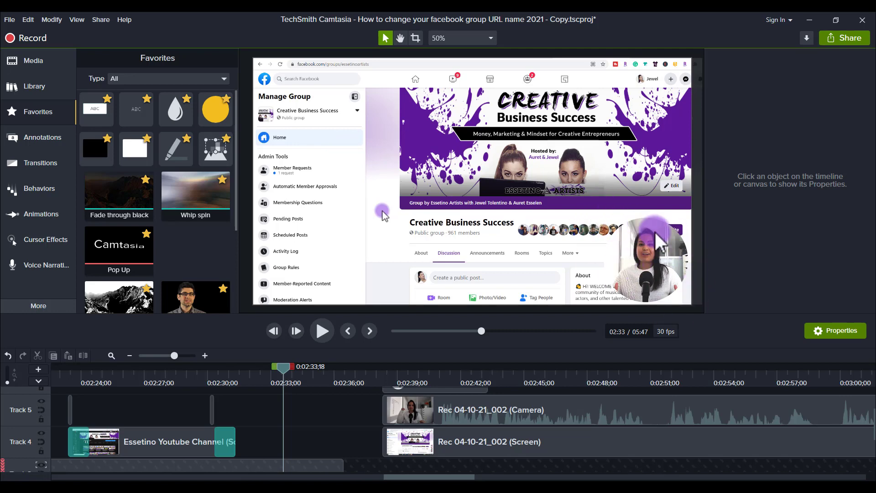
click(412, 365)
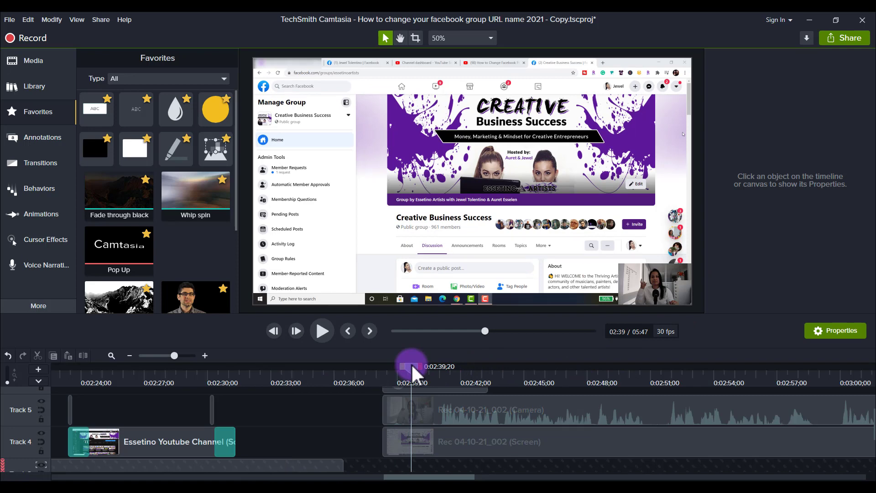
click(301, 377)
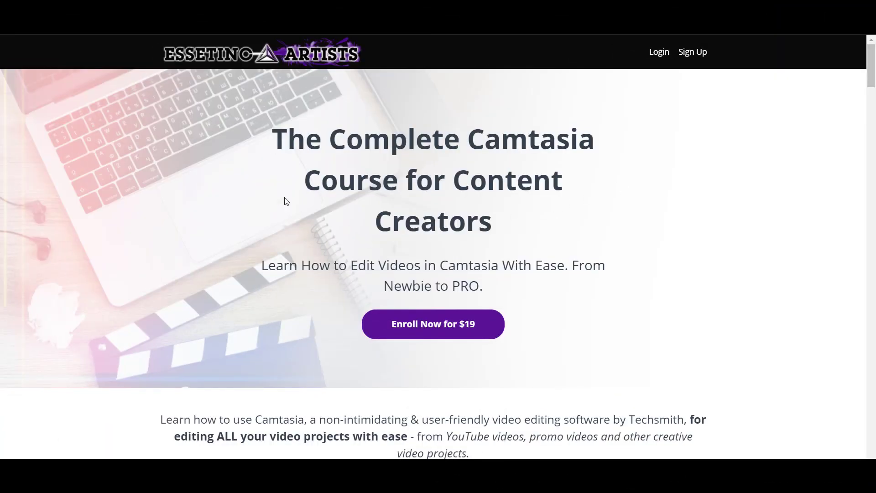
Switch to the browser and examine The Complete Camtasia Course for Content Creators page from its title down to the Course Curriculum.
drag(275, 138, 524, 224)
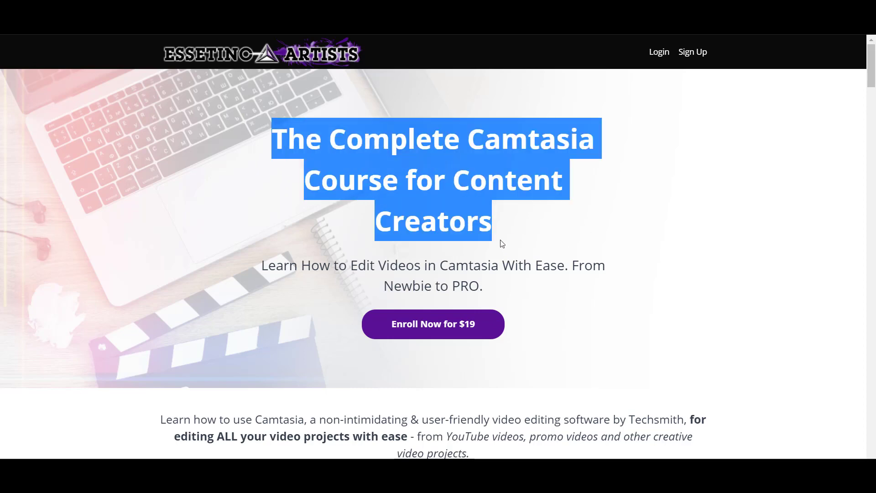
click(536, 305)
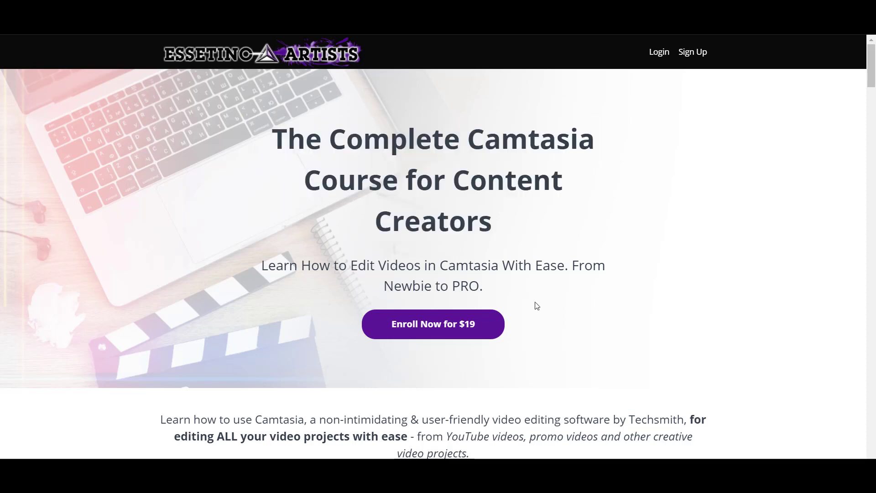
scroll(536, 305, down, 3)
scroll(535, 305, down, 7)
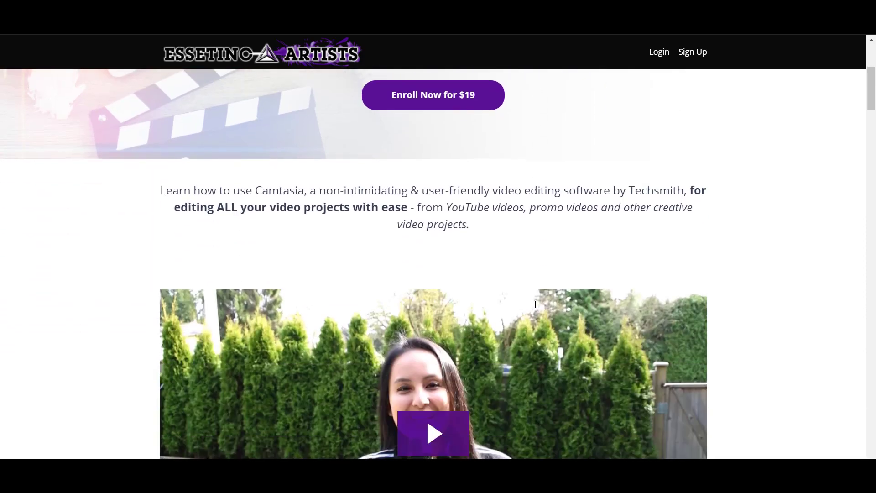
scroll(535, 304, down, 7)
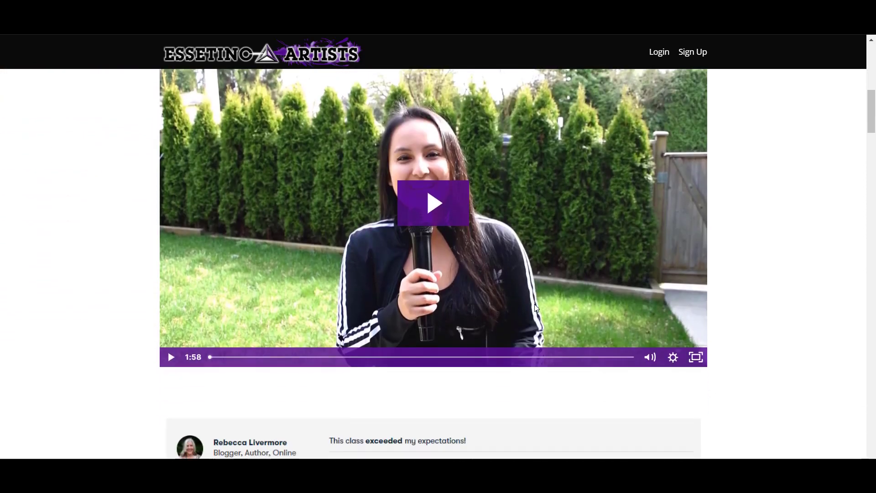
scroll(535, 306, down, 5)
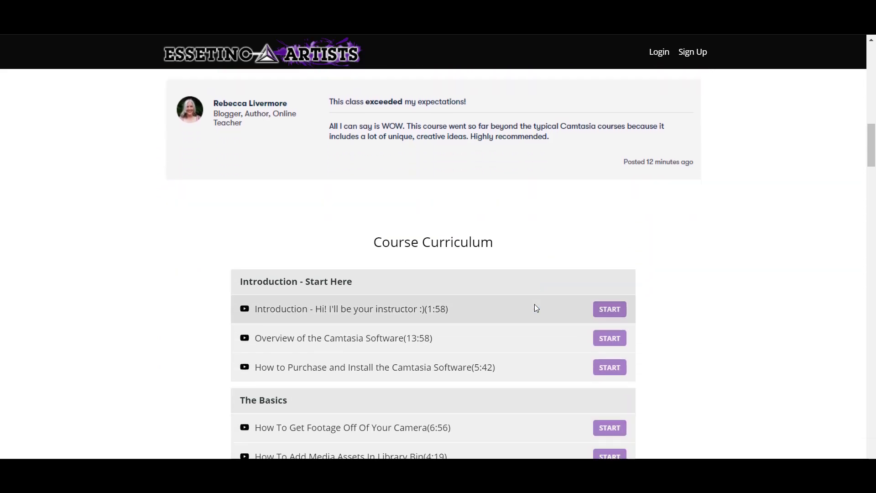